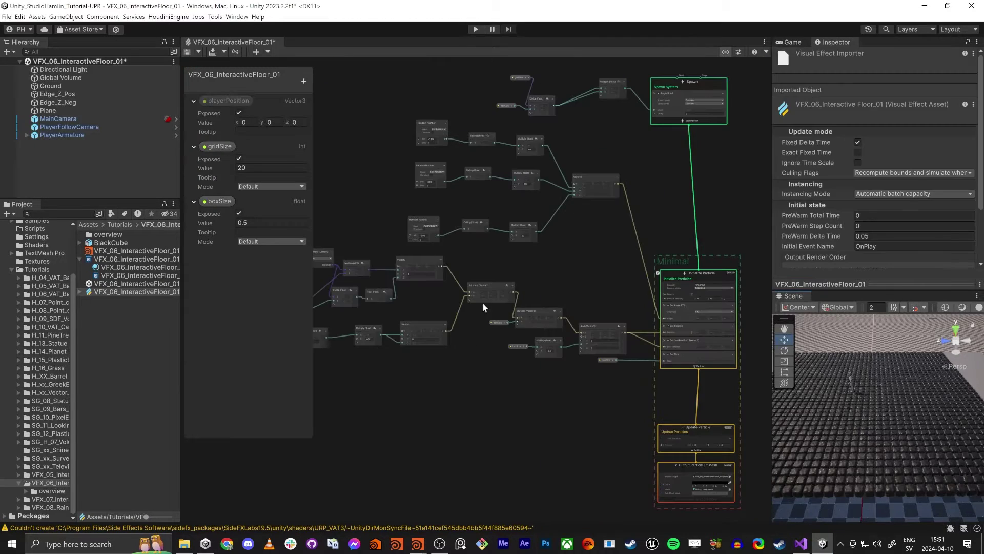
Step: Add an Add Custom Attribute block to the Initialize Particle context and place it directly below Set Angle.XYZ
{"action": "middle_click_drag", "start_coordinate": [501, 424], "coordinate": [464, 324]}
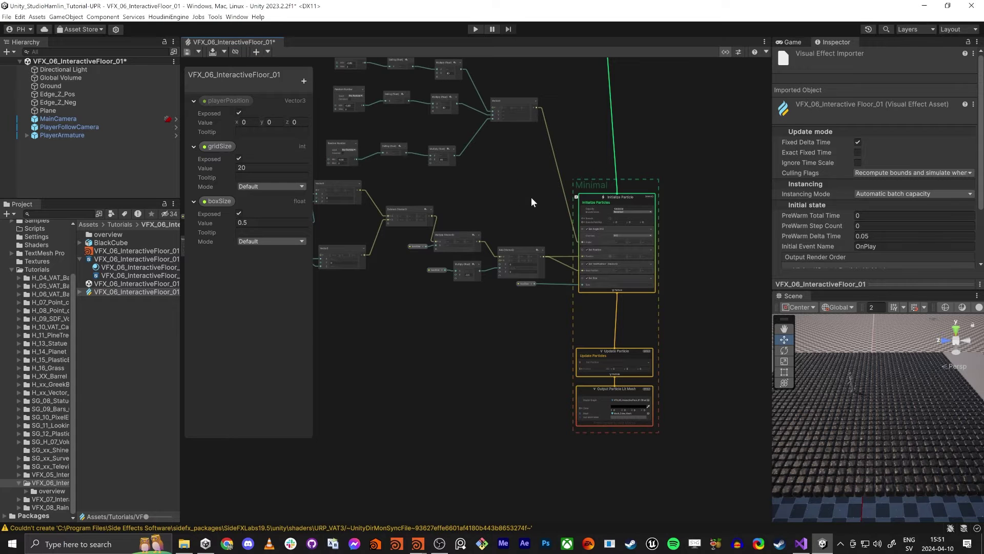
{"action": "scroll", "coordinate": [551, 175], "scroll_direction": "up", "scroll_amount": 10}
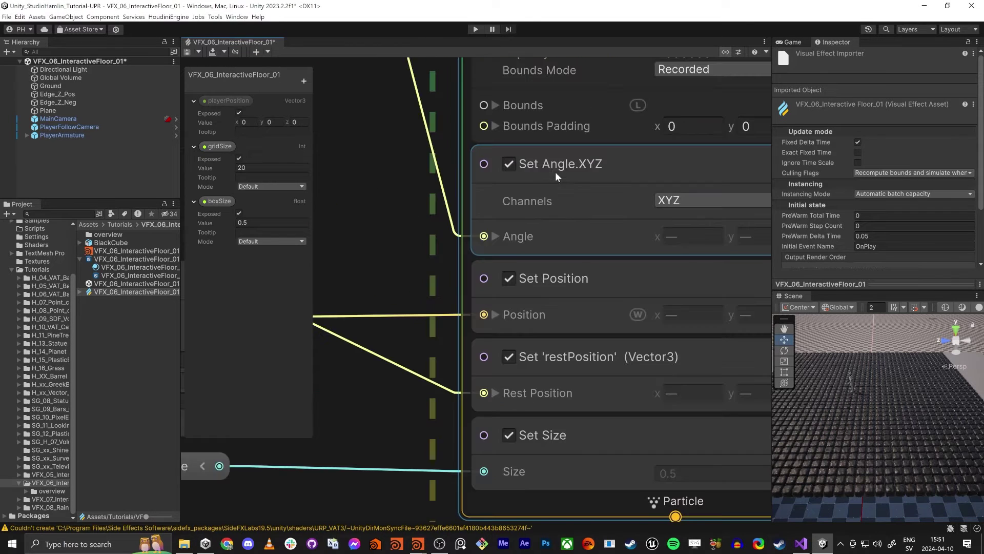
{"action": "scroll", "coordinate": [571, 175], "scroll_direction": "down", "scroll_amount": 4}
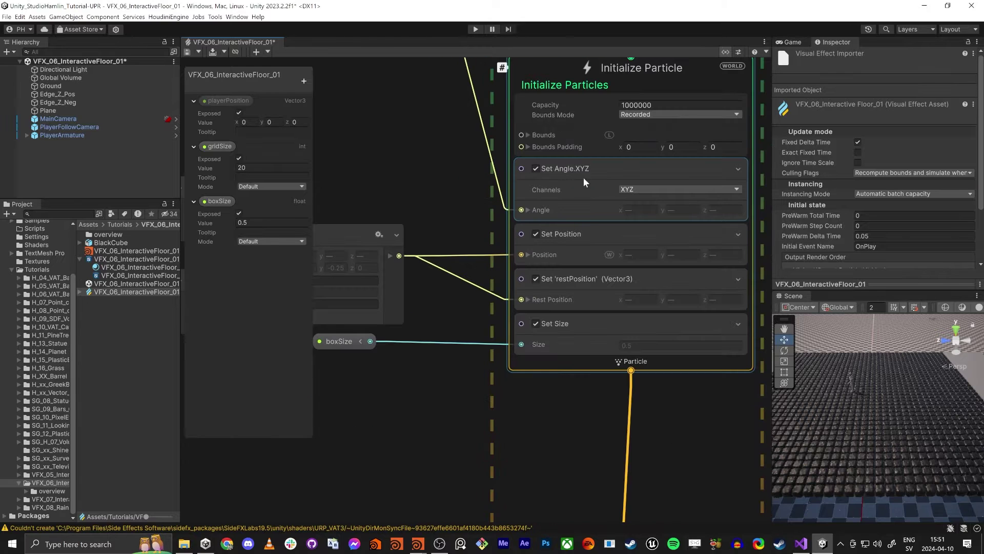
{"action": "left_click", "coordinate": [584, 179]}
{"action": "middle_click_drag", "start_coordinate": [410, 128], "coordinate": [421, 207]}
{"action": "left_click", "coordinate": [421, 207]}
{"action": "left_click", "coordinate": [553, 146]}
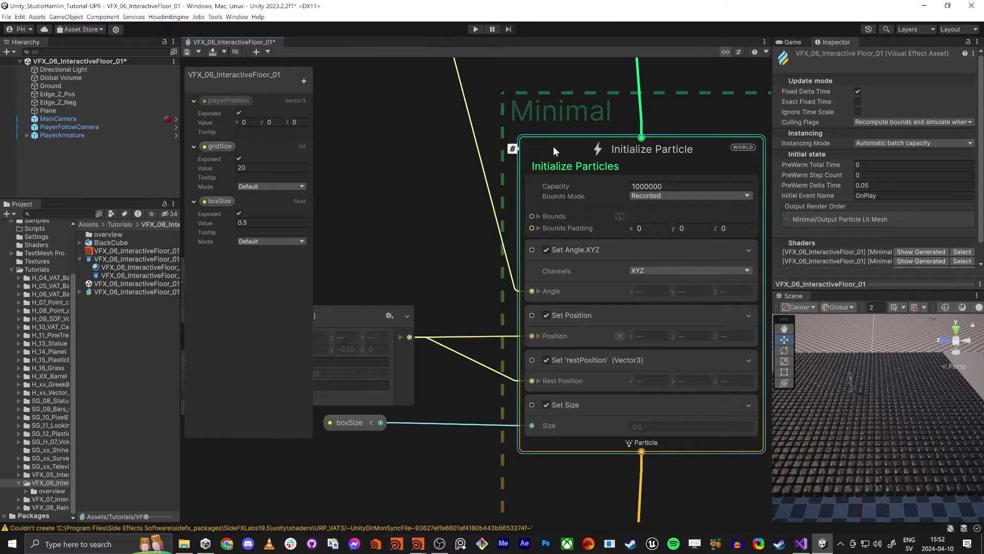
{"action": "key", "text": "space"}
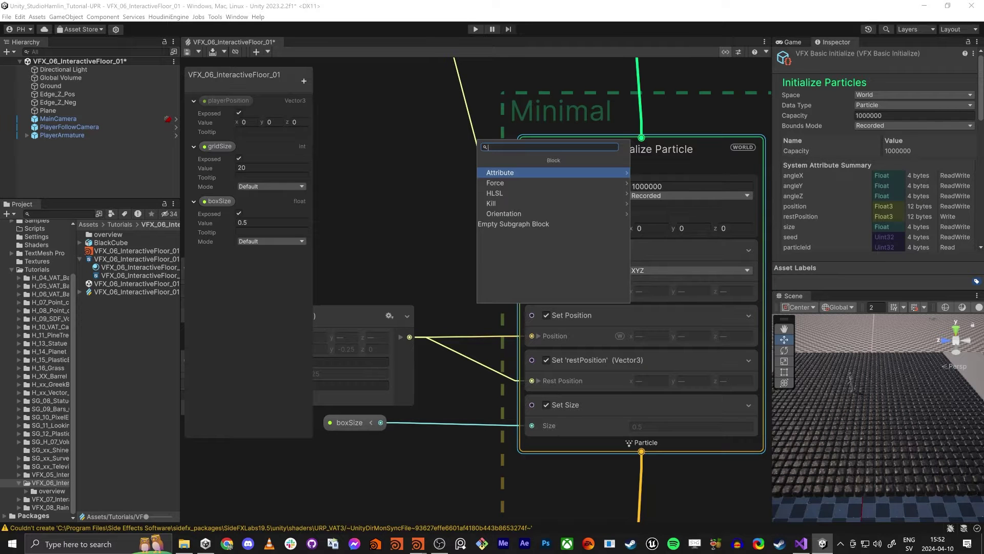
{"action": "type", "text": "custom"}
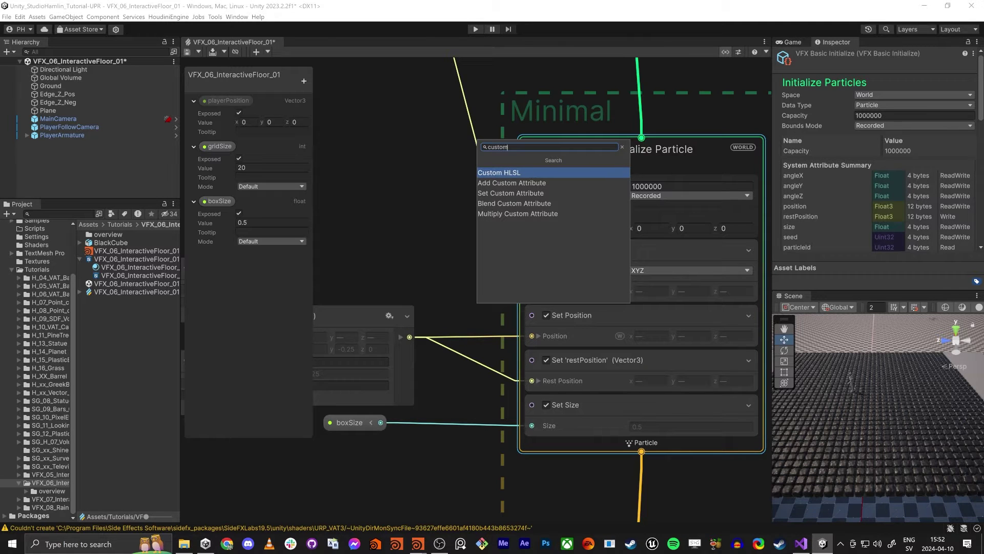
{"action": "key", "text": "Down"}
{"action": "key", "text": "Return"}
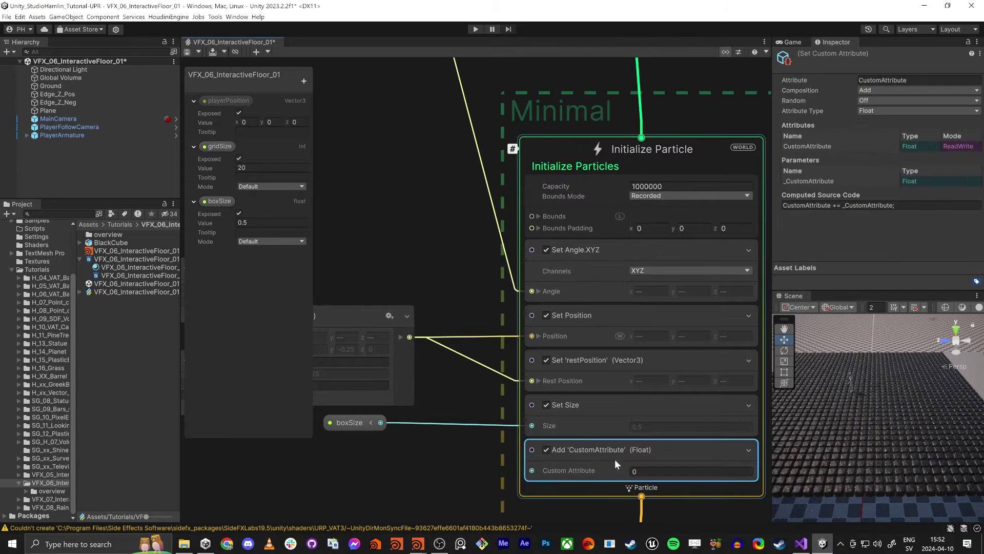
{"action": "left_click_drag", "start_coordinate": [615, 462], "coordinate": [583, 309]}
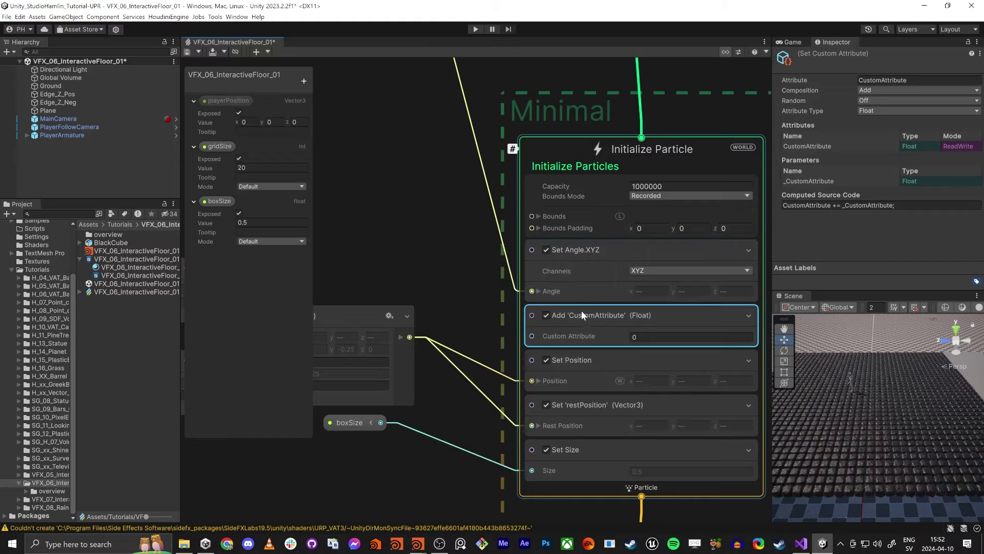
Step: Name the new custom attribute restAngle and set its attribute type to Vector 3
{"action": "left_click", "coordinate": [882, 81]}
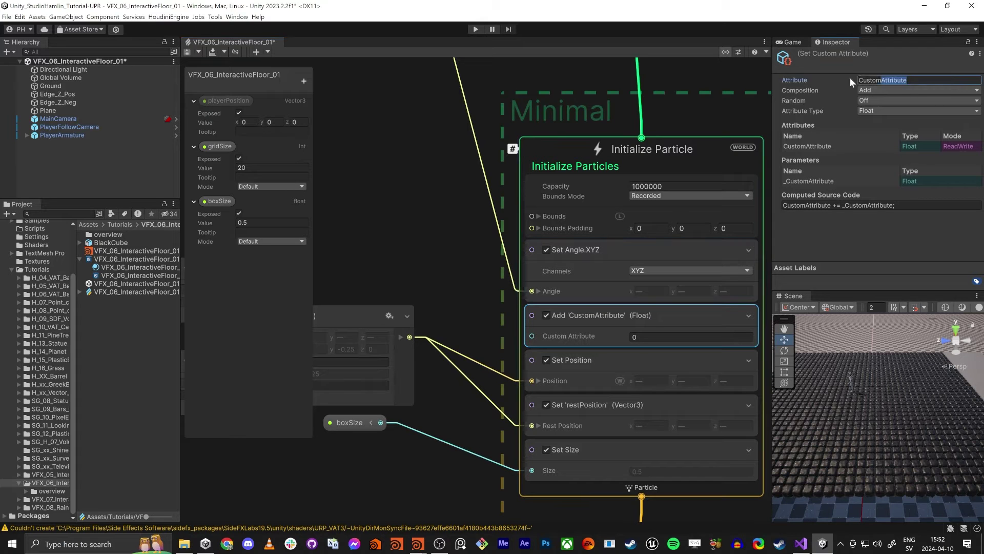
{"action": "type", "text": "restASn"}
{"action": "key", "text": "Return"}
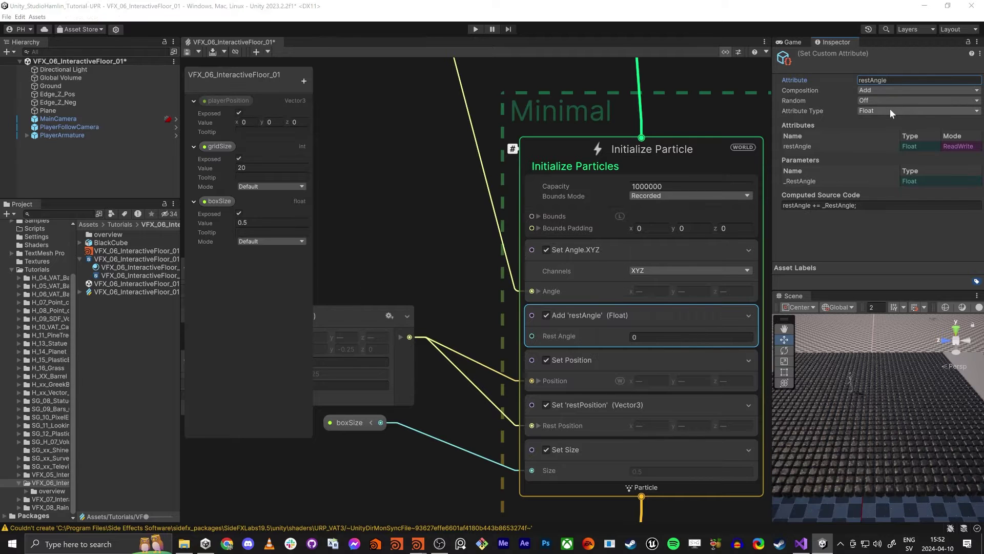
{"action": "left_click", "coordinate": [890, 109]}
{"action": "left_click", "coordinate": [893, 146]}
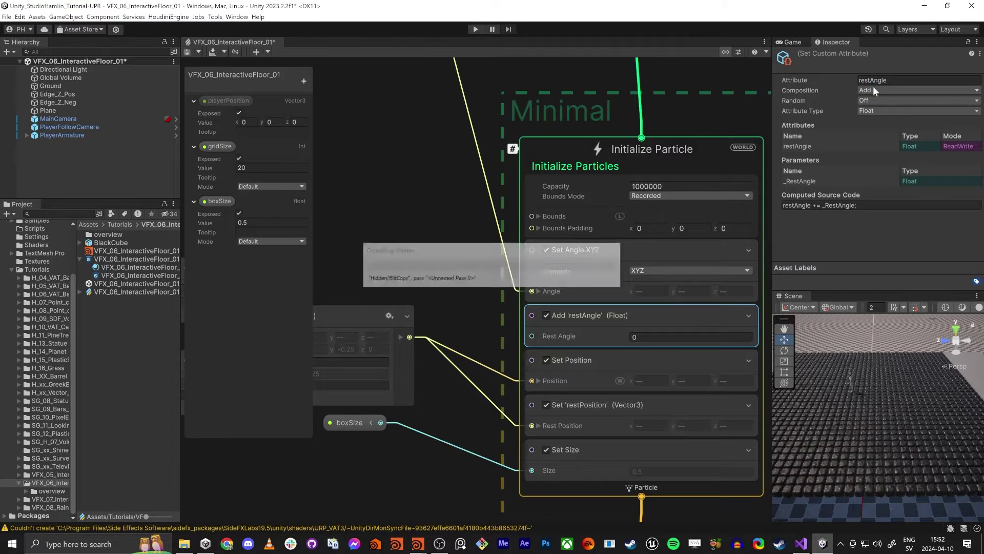
{"action": "left_click", "coordinate": [859, 81]}
{"action": "left_click", "coordinate": [893, 82]}
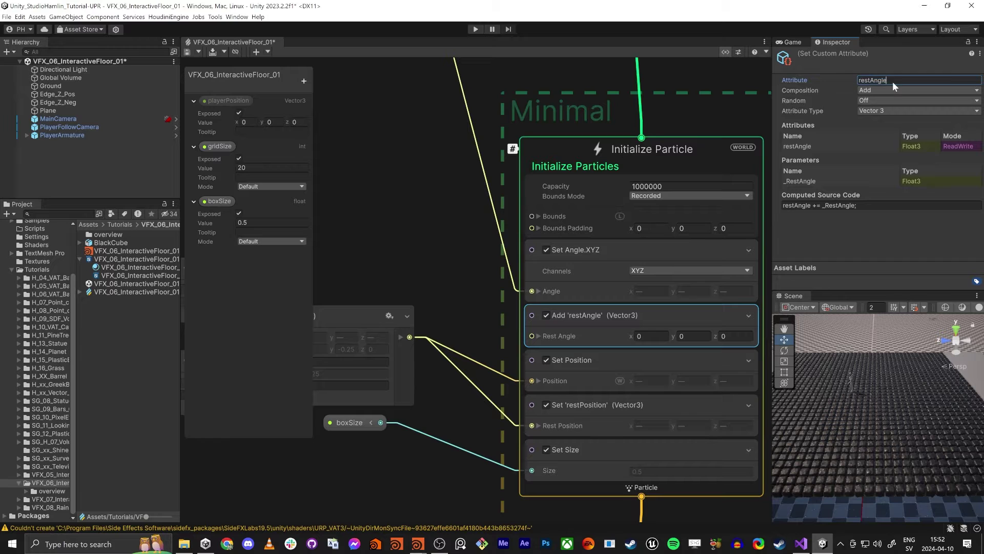
Step: Connect the output of the Vector3 node that feeds Angle to the Rest Angle input as well
{"action": "left_click", "coordinate": [579, 250]}
{"action": "scroll", "coordinate": [461, 157], "scroll_direction": "down", "scroll_amount": 5}
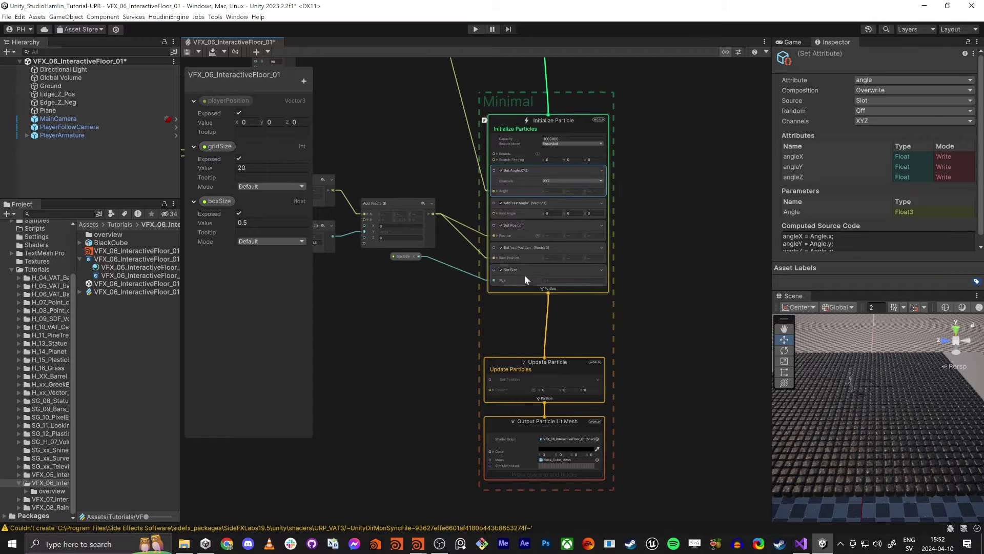
{"action": "scroll", "coordinate": [524, 274], "scroll_direction": "up", "scroll_amount": 5}
{"action": "scroll", "coordinate": [436, 144], "scroll_direction": "down", "scroll_amount": 8}
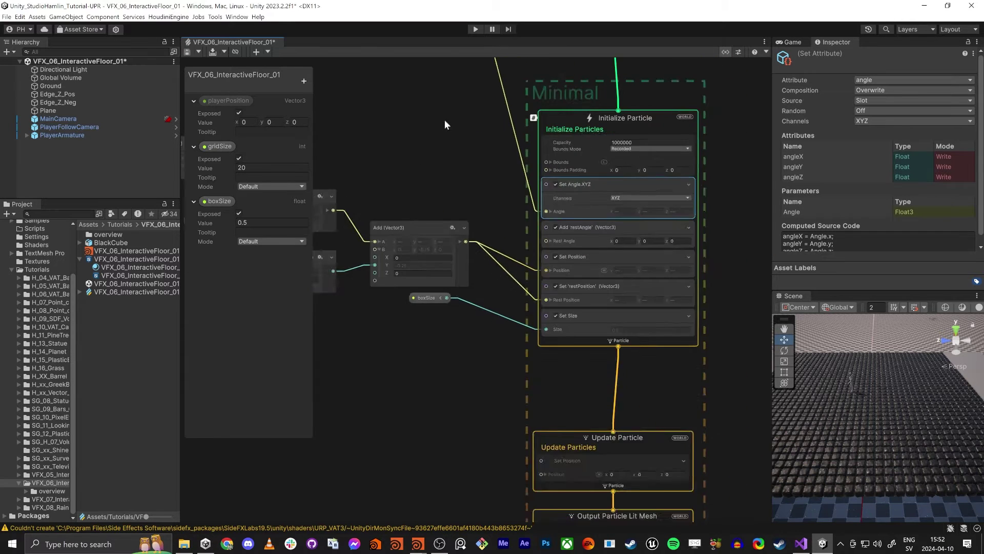
{"action": "middle_click_drag", "start_coordinate": [435, 71], "coordinate": [557, 186]}
{"action": "scroll", "coordinate": [556, 186], "scroll_direction": "up", "scroll_amount": 2}
{"action": "left_click_drag", "start_coordinate": [576, 144], "coordinate": [635, 344]}
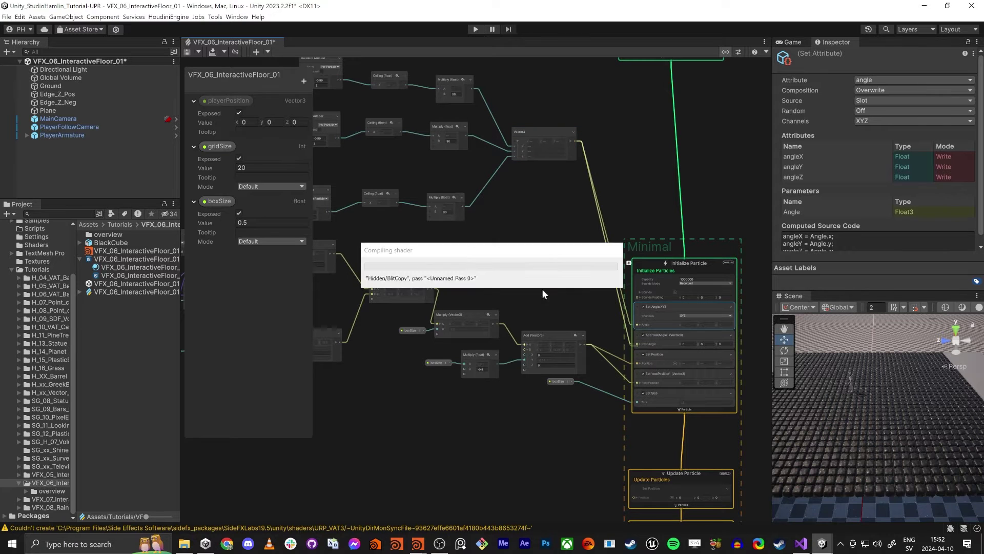
Step: Create a Get Attribute: angle node beside the Initialize Particle context and connect its output to the Rest Angle input
{"action": "scroll", "coordinate": [585, 319], "scroll_direction": "up", "scroll_amount": 6}
{"action": "middle_click_drag", "start_coordinate": [591, 289], "coordinate": [561, 276]}
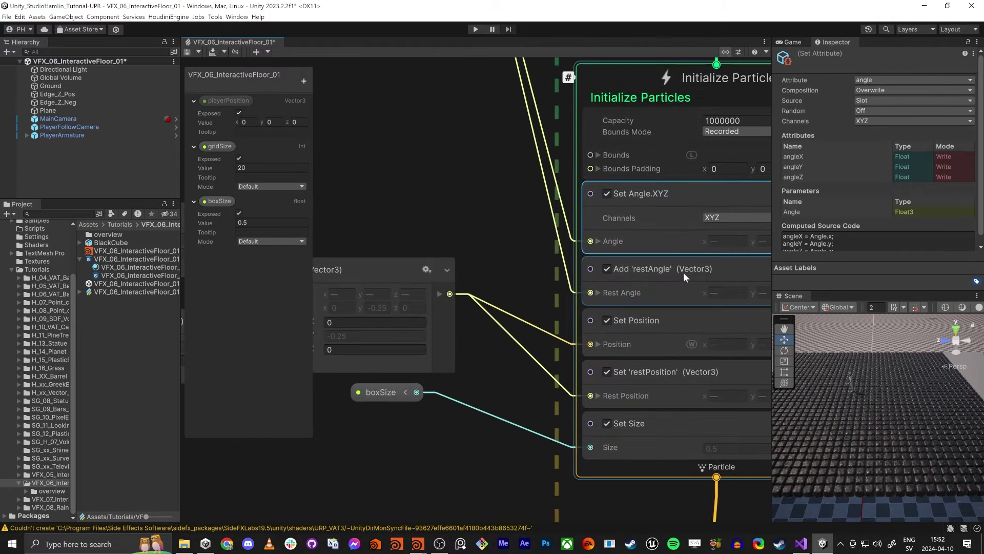
{"action": "left_click", "coordinate": [373, 162]}
{"action": "key", "text": "space"}
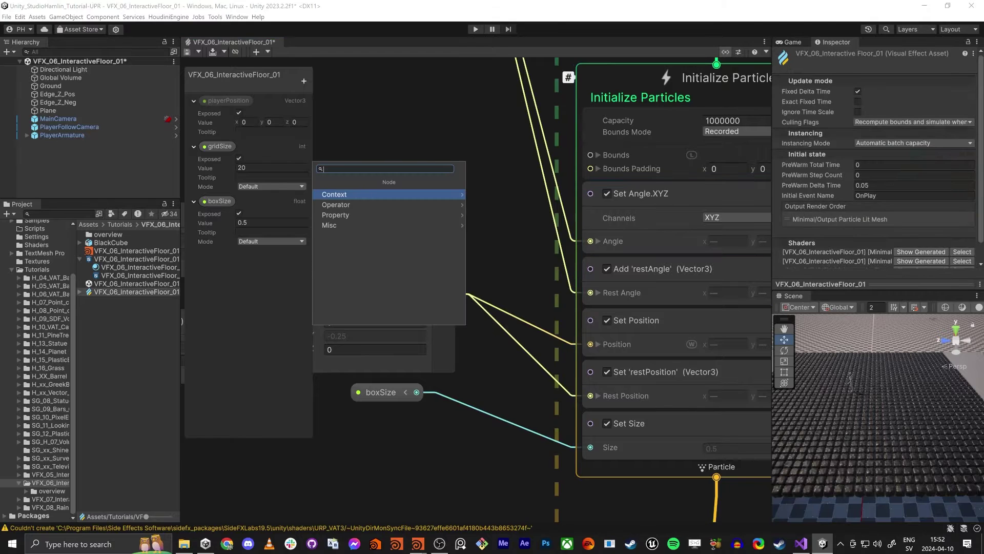
{"action": "type", "text": "angle"}
{"action": "key", "text": "Return"}
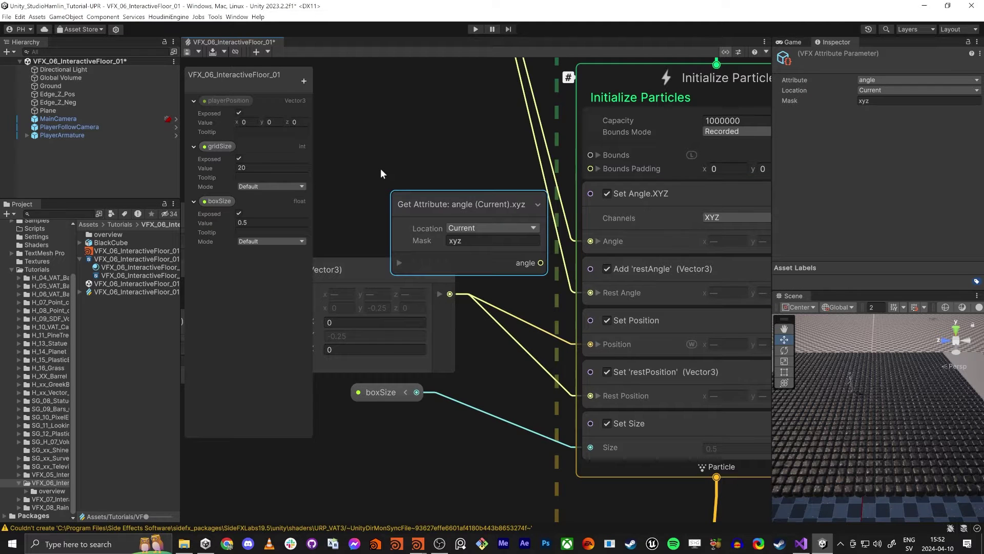
{"action": "left_click_drag", "start_coordinate": [455, 207], "coordinate": [396, 171]}
{"action": "left_click_drag", "start_coordinate": [486, 226], "coordinate": [592, 293]}
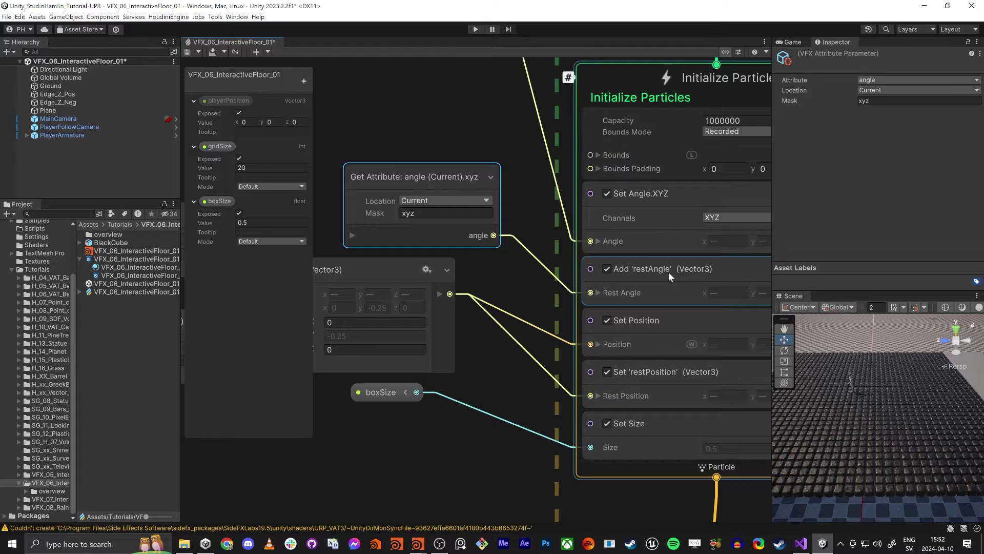
Step: Create a Get Attribute: position node near the Initialize Particle context
{"action": "scroll", "coordinate": [525, 193], "scroll_direction": "down", "scroll_amount": 8}
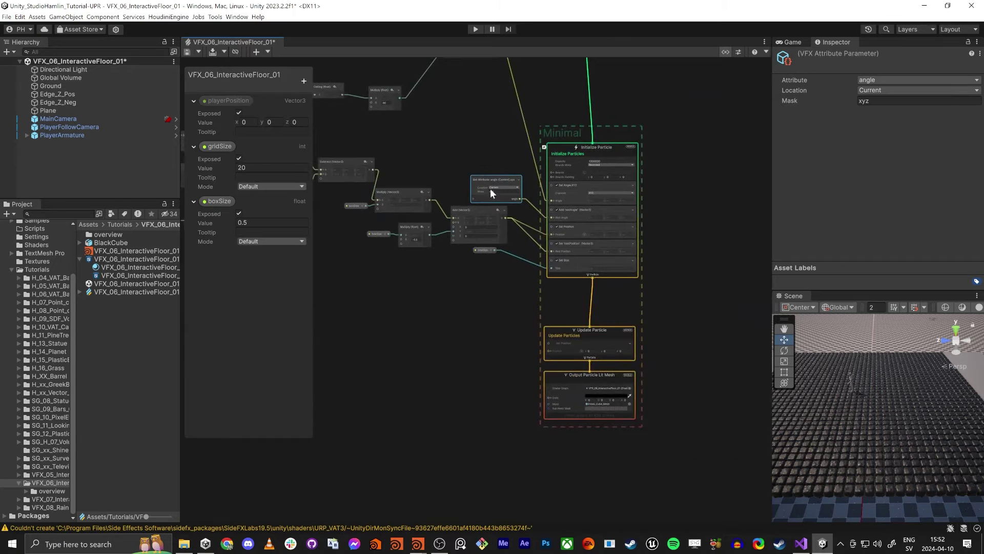
{"action": "scroll", "coordinate": [554, 225], "scroll_direction": "up", "scroll_amount": 8}
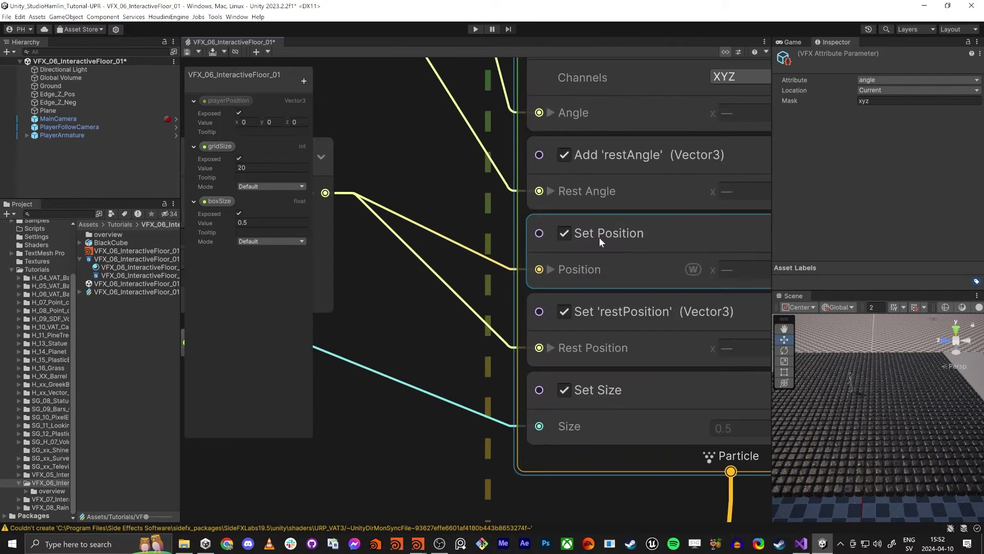
{"action": "scroll", "coordinate": [644, 316], "scroll_direction": "down", "scroll_amount": 5}
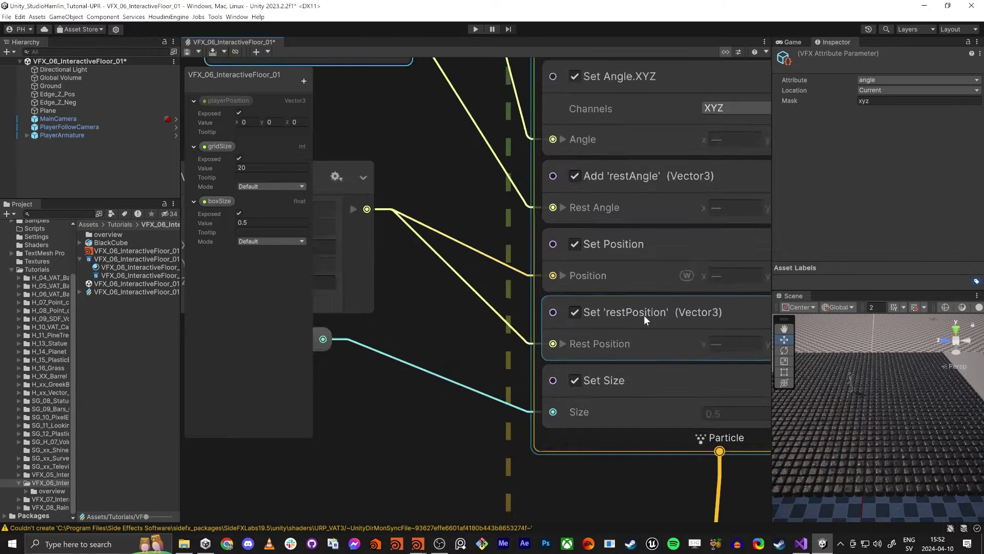
{"action": "key", "text": "space"}
{"action": "type", "text": "vet"}
{"action": "key", "text": "BackSpace"}
{"action": "key", "text": "BackSpace"}
{"action": "key", "text": "BackSpace"}
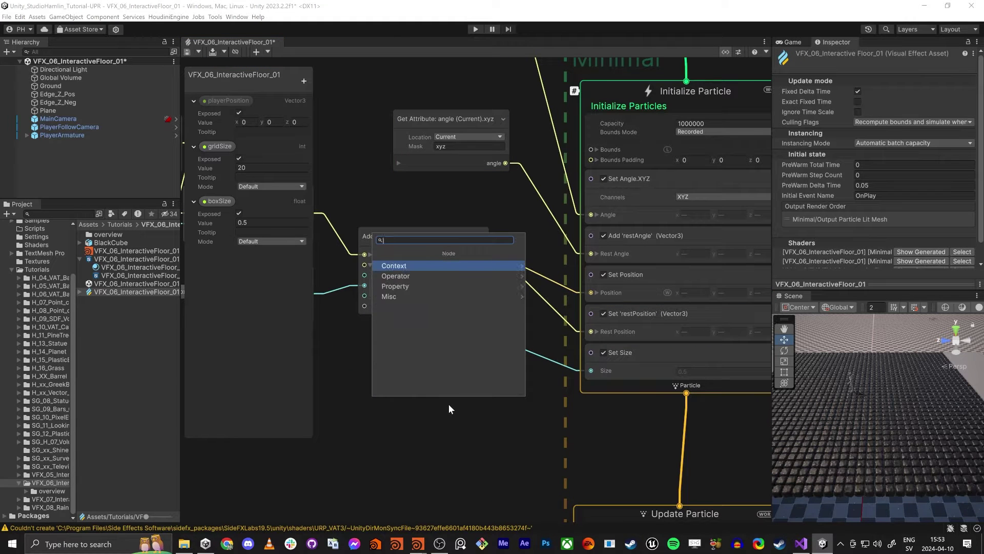
{"action": "type", "text": "get pos"}
{"action": "key", "text": "Return"}
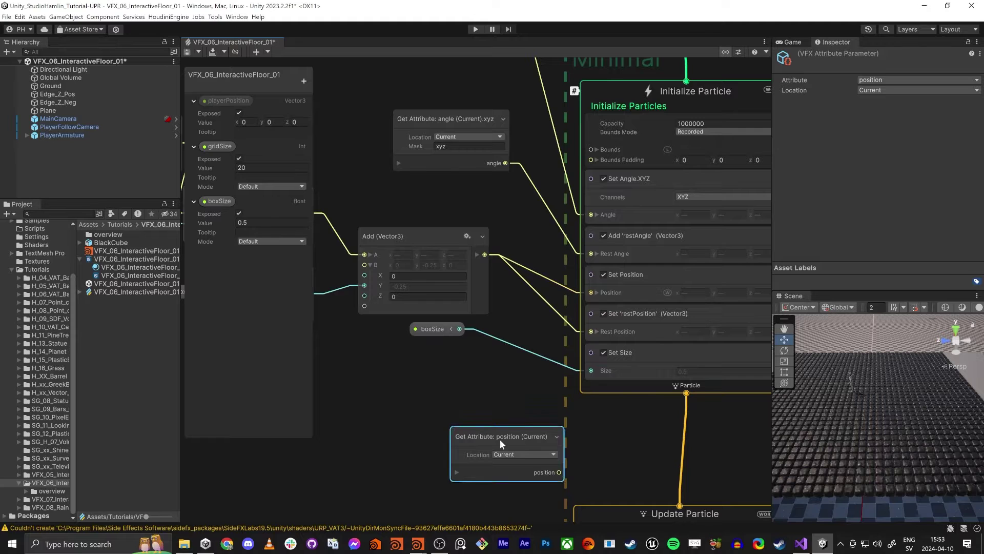
Step: Connect the Get Attribute: position output to Rest Position and stack it between the Add (Vector3) and boxSize nodes
{"action": "left_click_drag", "start_coordinate": [500, 438], "coordinate": [419, 389]}
{"action": "left_click_drag", "start_coordinate": [480, 423], "coordinate": [570, 332]}
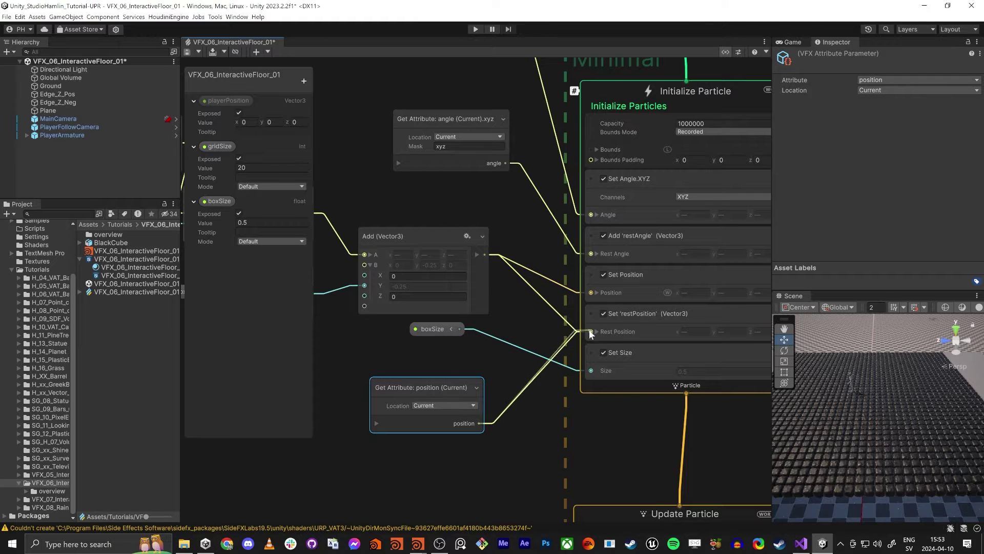
{"action": "left_click_drag", "start_coordinate": [439, 328], "coordinate": [406, 315]}
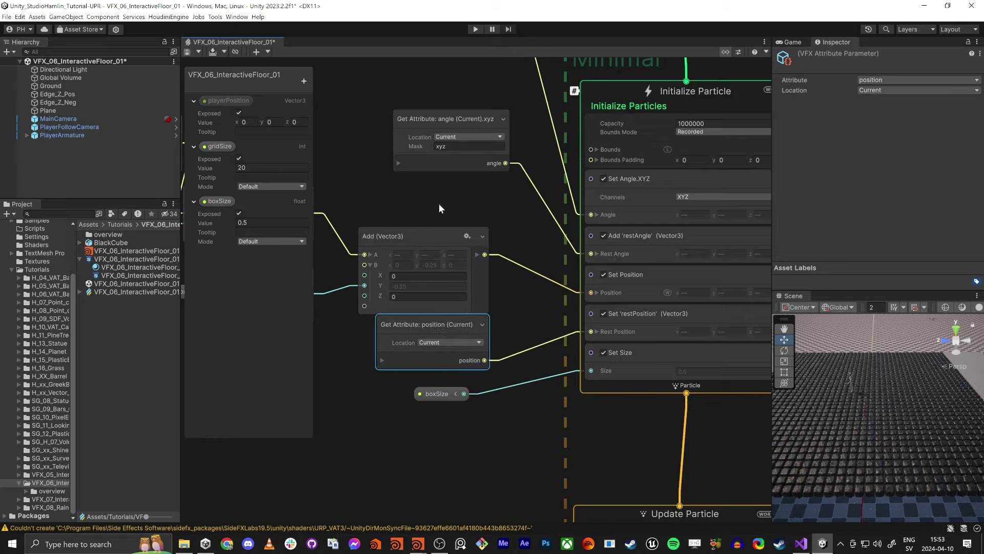
{"action": "left_click_drag", "start_coordinate": [438, 203], "coordinate": [448, 302]}
{"action": "left_click", "coordinate": [526, 281]}
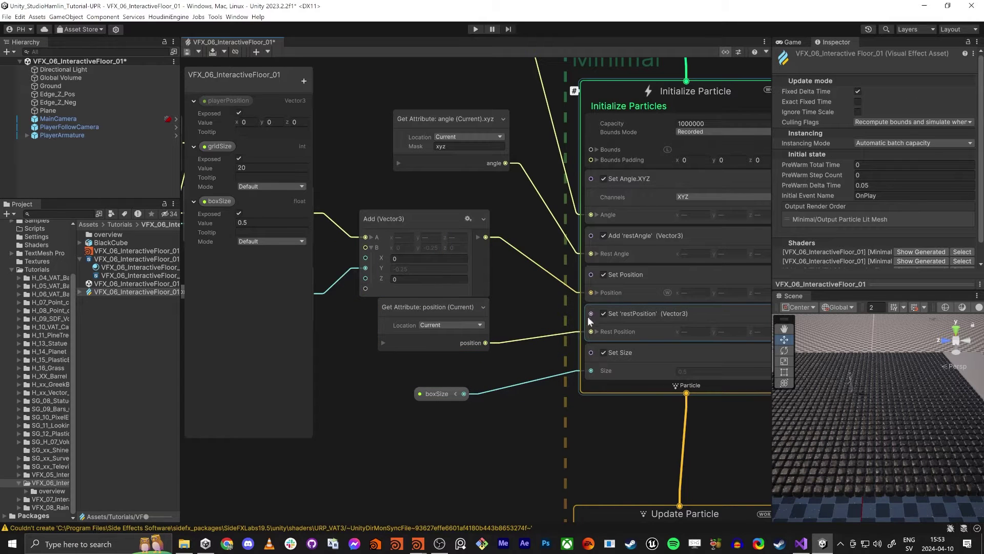
Step: Reconnect the Add (Vector3) output to Rest Position, delete the Get Attribute: position node, and reposition the Add node
{"action": "left_click_drag", "start_coordinate": [590, 331], "coordinate": [486, 237]}
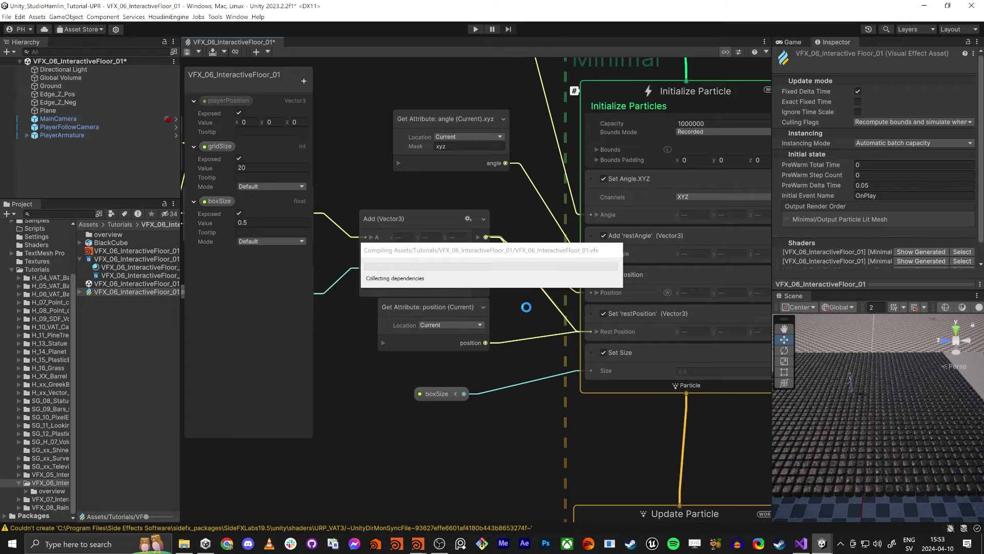
{"action": "left_click", "coordinate": [448, 303]}
{"action": "key", "text": "Delete"}
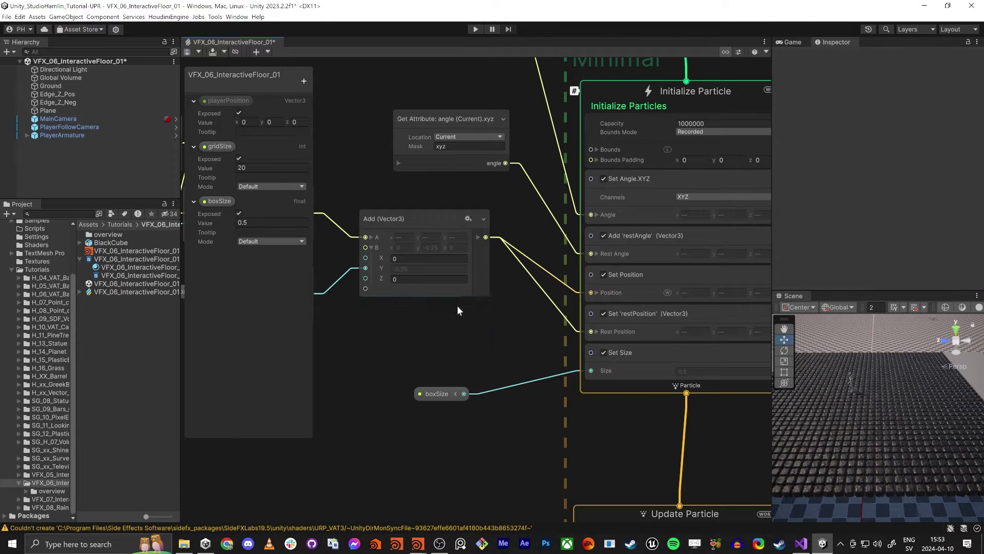
{"action": "left_click_drag", "start_coordinate": [432, 214], "coordinate": [445, 232]}
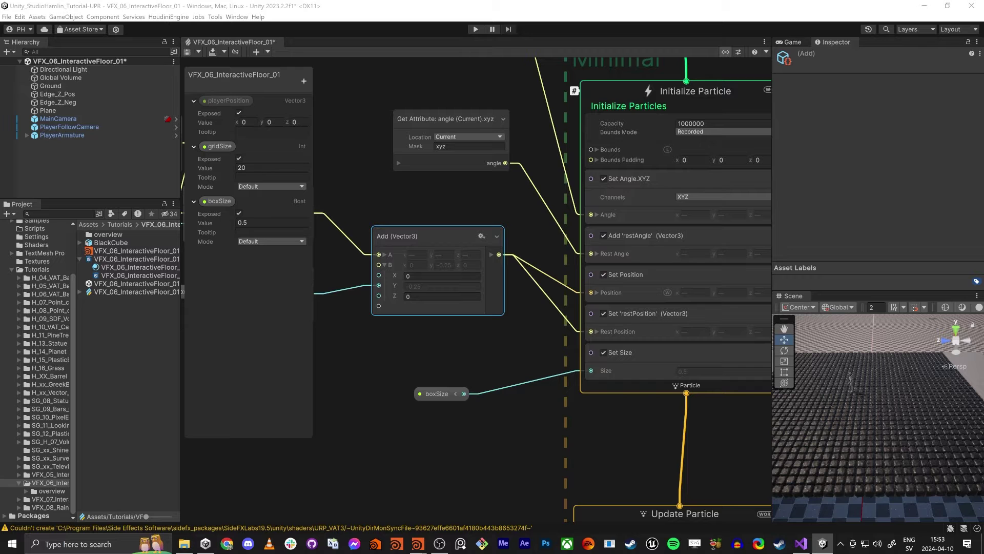
Step: Move the Output Particle Lit Mesh context further down to leave space beneath the Update Particle context
{"action": "middle_click_drag", "start_coordinate": [522, 341], "coordinate": [597, 155]}
{"action": "scroll", "coordinate": [665, 377], "scroll_direction": "down", "scroll_amount": 2}
{"action": "middle_click_drag", "start_coordinate": [560, 378], "coordinate": [479, 242]}
{"action": "left_click", "coordinate": [630, 304]}
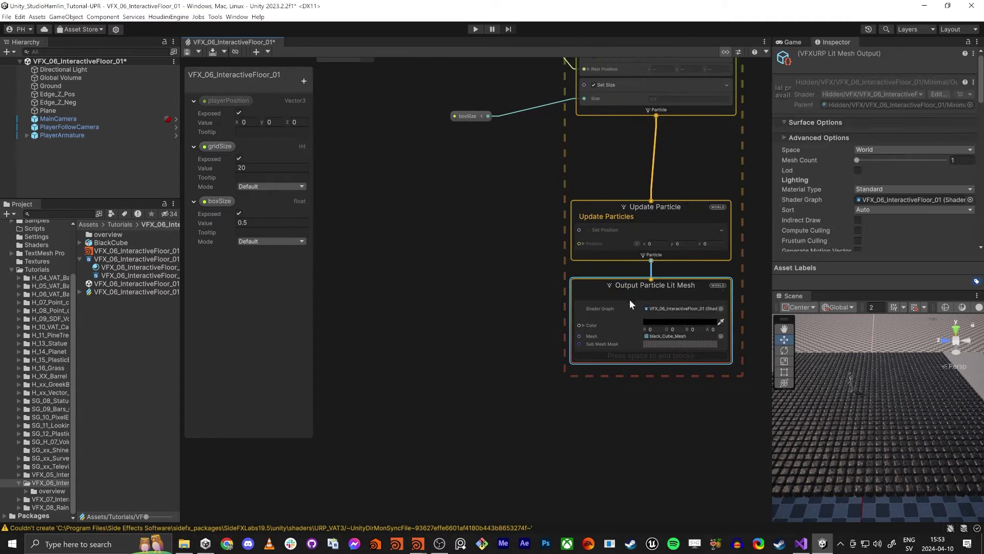
{"action": "left_click_drag", "start_coordinate": [622, 287], "coordinate": [624, 413]}
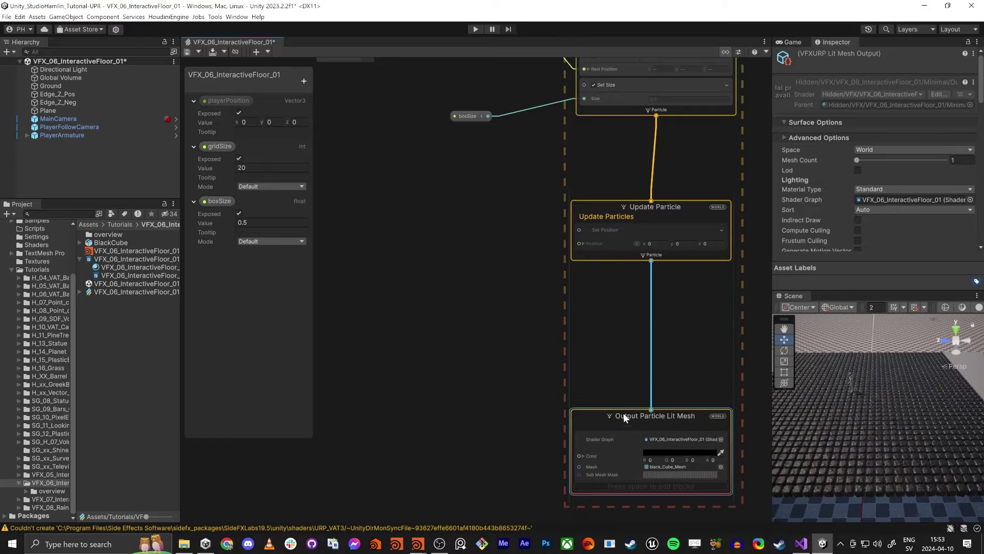
Step: Enable the Set Position block in the Update Particle context and maximize the Scene view
{"action": "left_click", "coordinate": [590, 230]}
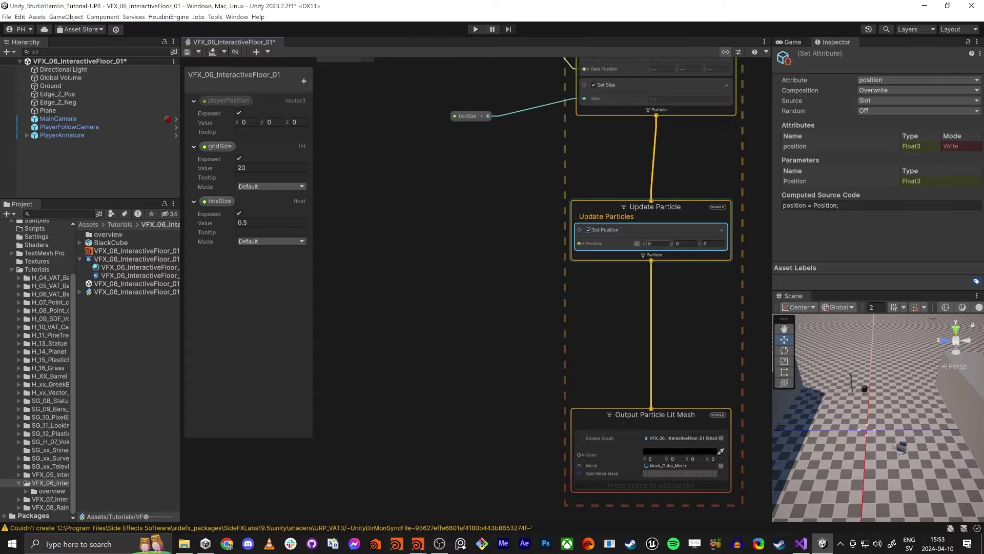
{"action": "scroll", "coordinate": [861, 387], "scroll_direction": "up", "scroll_amount": 3}
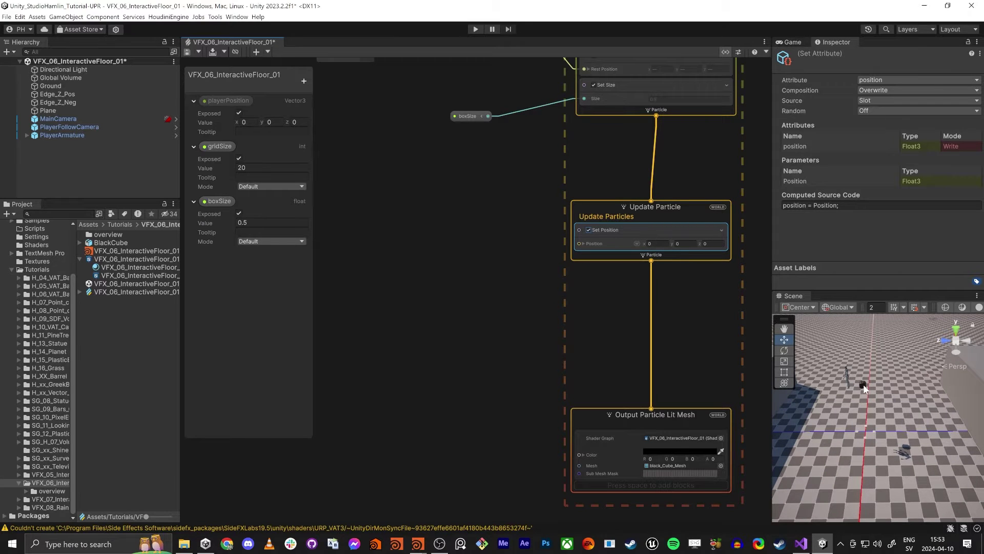
{"action": "key", "text": "shift+space"}
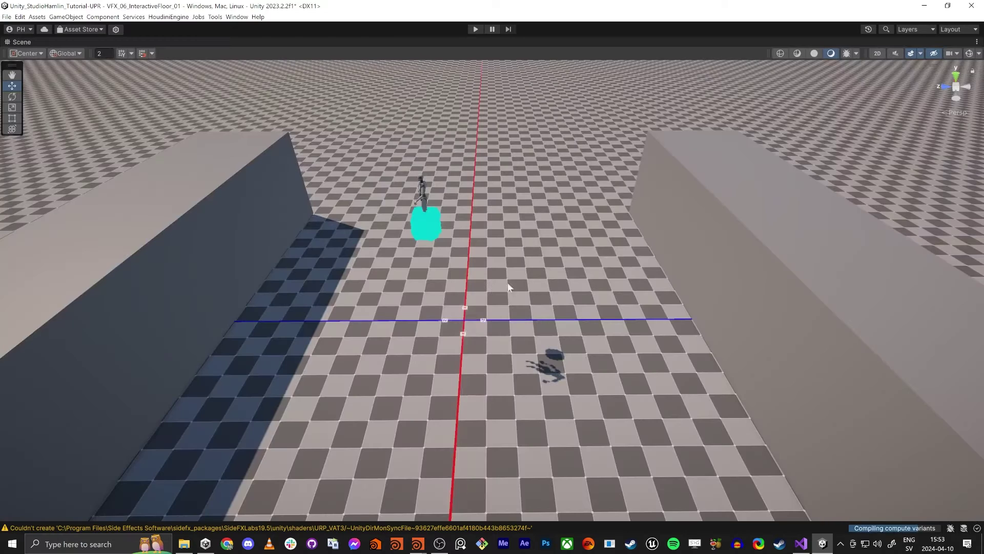
Step: Add a Get Custom Attribute node to the graph beside the Update Particle context
{"action": "right_click_drag", "start_coordinate": [507, 283], "coordinate": [481, 258]}
{"action": "key", "text": "shift+space"}
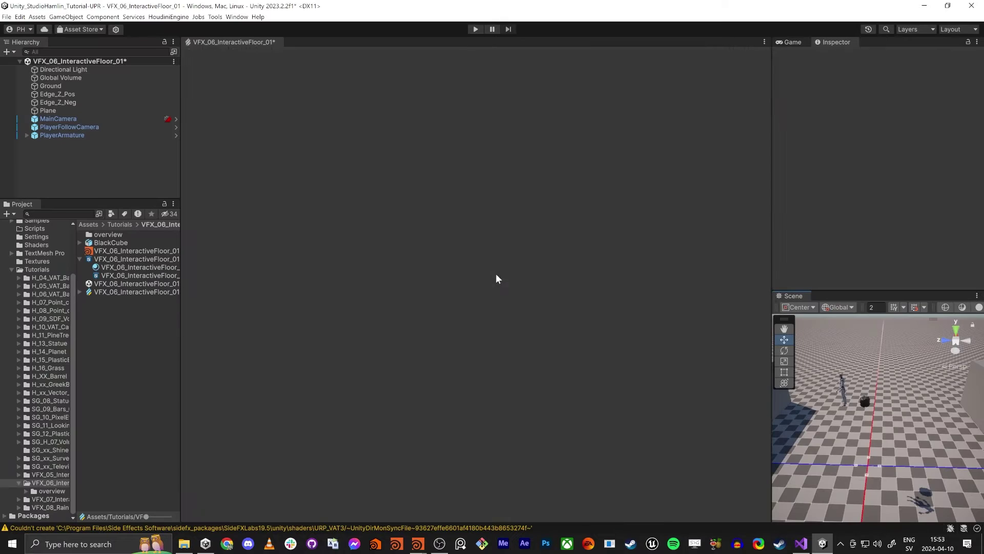
{"action": "key", "text": "a"}
{"action": "scroll", "coordinate": [636, 382], "scroll_direction": "up", "scroll_amount": 6}
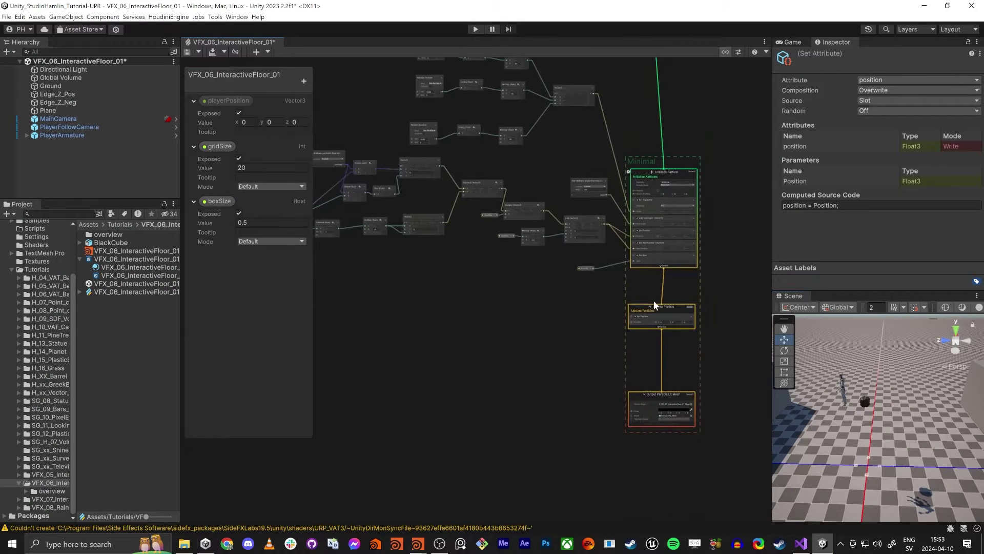
{"action": "key", "text": "shift+space"}
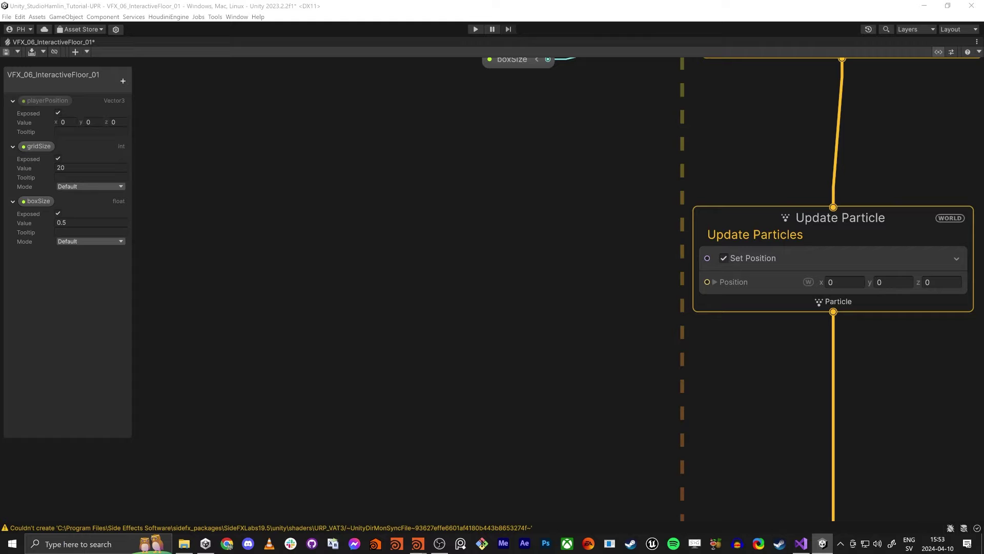
{"action": "key", "text": "space"}
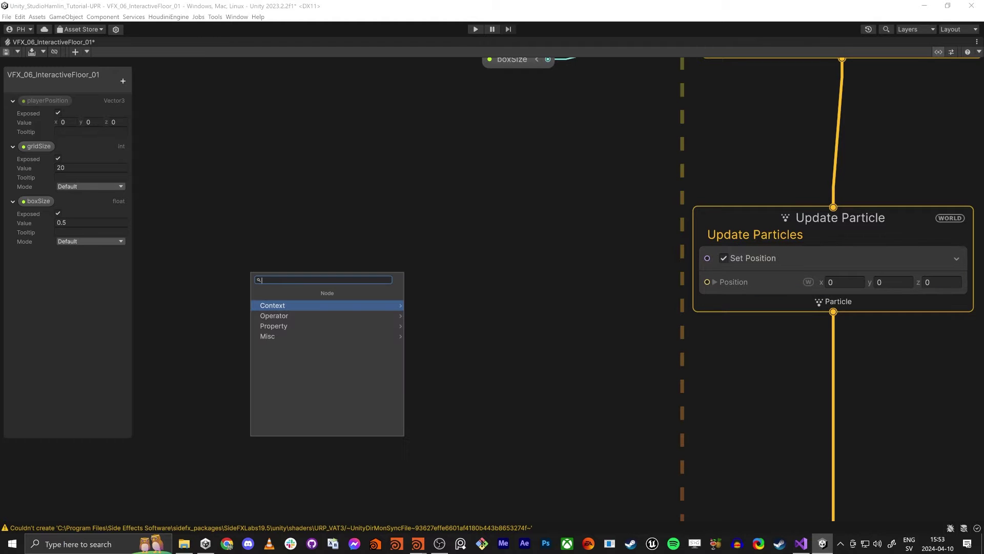
{"action": "type", "text": "prog"}
{"action": "key", "text": "BackSpace"}
{"action": "key", "text": "BackSpace"}
{"action": "key", "text": "BackSpace"}
{"action": "key", "text": "BackSpace"}
{"action": "type", "text": "get cus"}
{"action": "key", "text": "Return"}
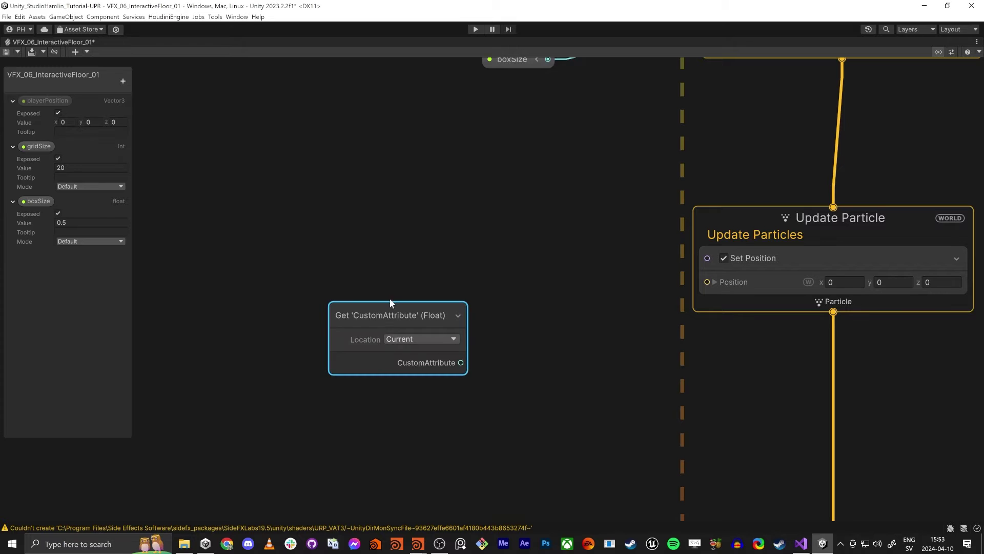
Step: Name the new node's custom attribute restPosition and set its attribute type to Vector 3
{"action": "key", "text": "shift+space"}
{"action": "left_click_drag", "start_coordinate": [595, 322], "coordinate": [454, 293]}
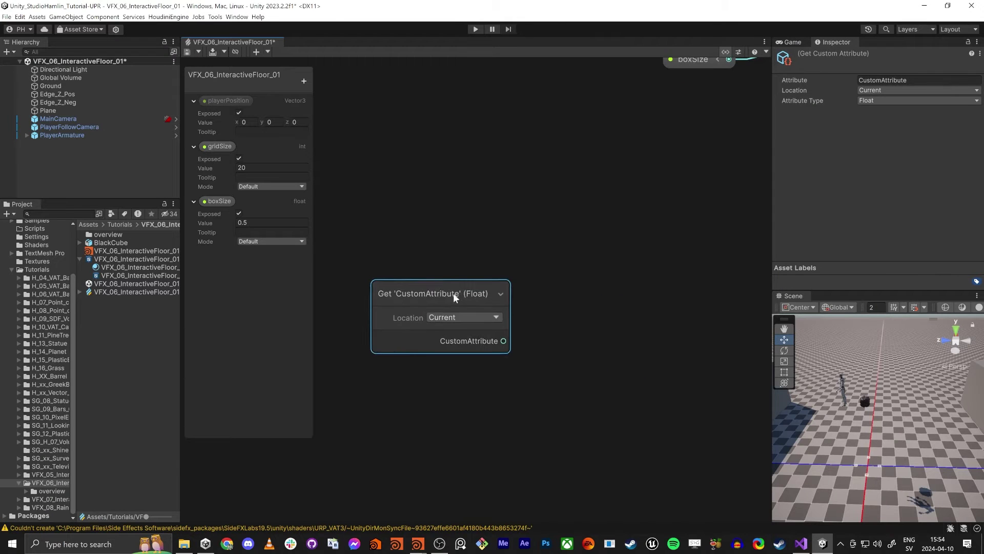
{"action": "left_click", "coordinate": [883, 80]}
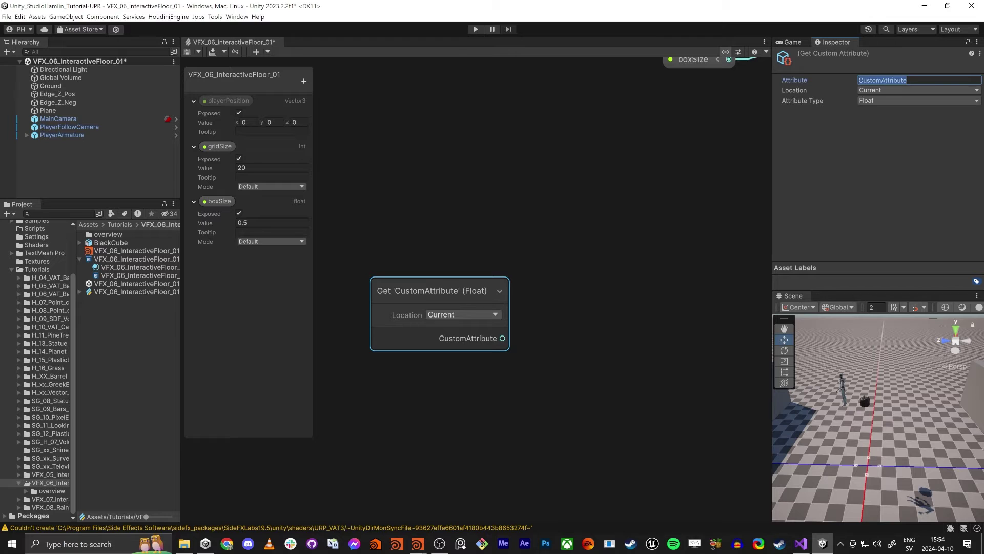
{"action": "type", "text": "restPosition"}
{"action": "key", "text": "Return"}
{"action": "left_click", "coordinate": [866, 101]}
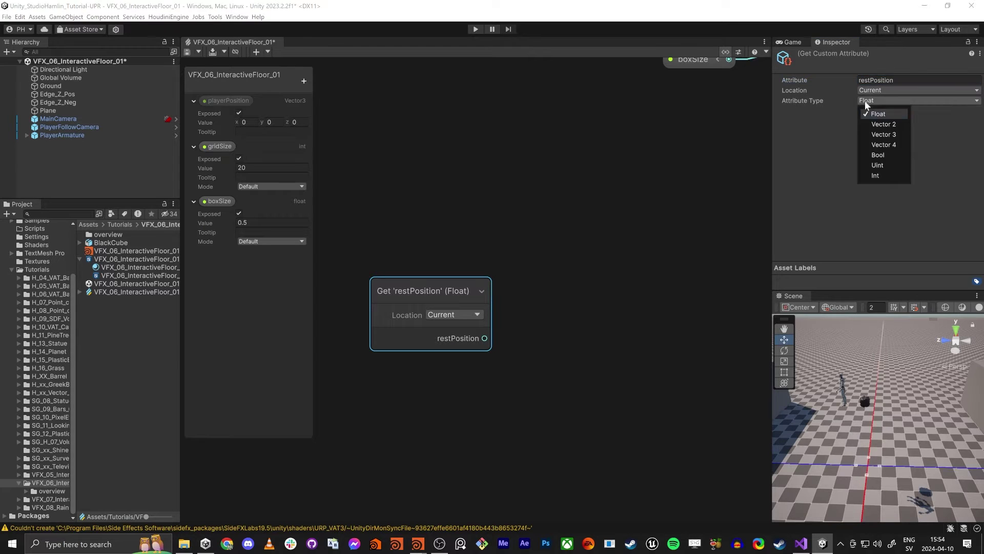
{"action": "left_click", "coordinate": [892, 135]}
Step: Move the Get restPosition node closer to the Update Particle context and connect its output to the Set Position input
{"action": "middle_click_drag", "start_coordinate": [605, 309], "coordinate": [505, 293]}
{"action": "scroll", "coordinate": [379, 281], "scroll_direction": "down", "scroll_amount": 1}
{"action": "left_click_drag", "start_coordinate": [368, 280], "coordinate": [494, 263]}
{"action": "middle_click_drag", "start_coordinate": [688, 235], "coordinate": [569, 255]}
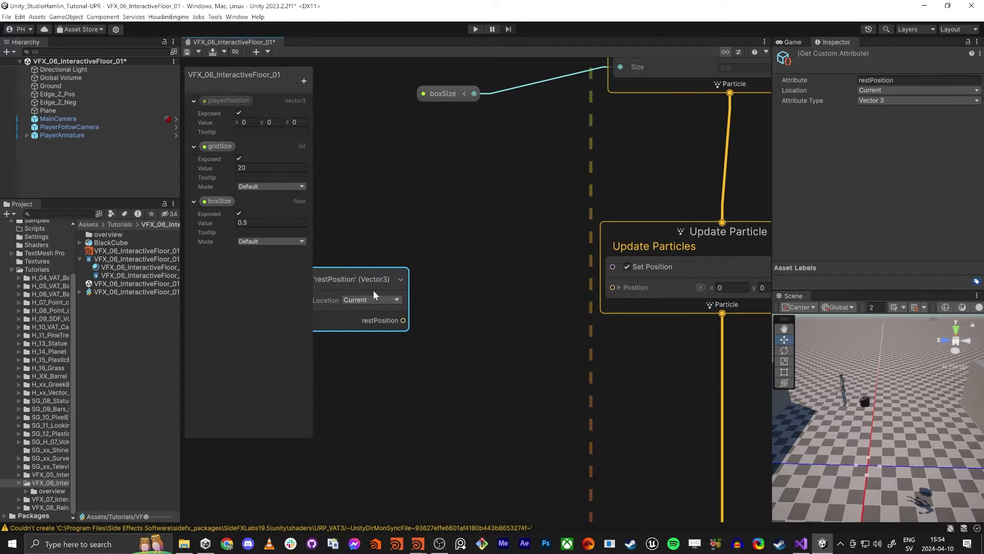
{"action": "left_click_drag", "start_coordinate": [364, 275], "coordinate": [430, 251]}
{"action": "middle_click_drag", "start_coordinate": [506, 291], "coordinate": [462, 310]}
{"action": "left_click_drag", "start_coordinate": [425, 315], "coordinate": [568, 305]}
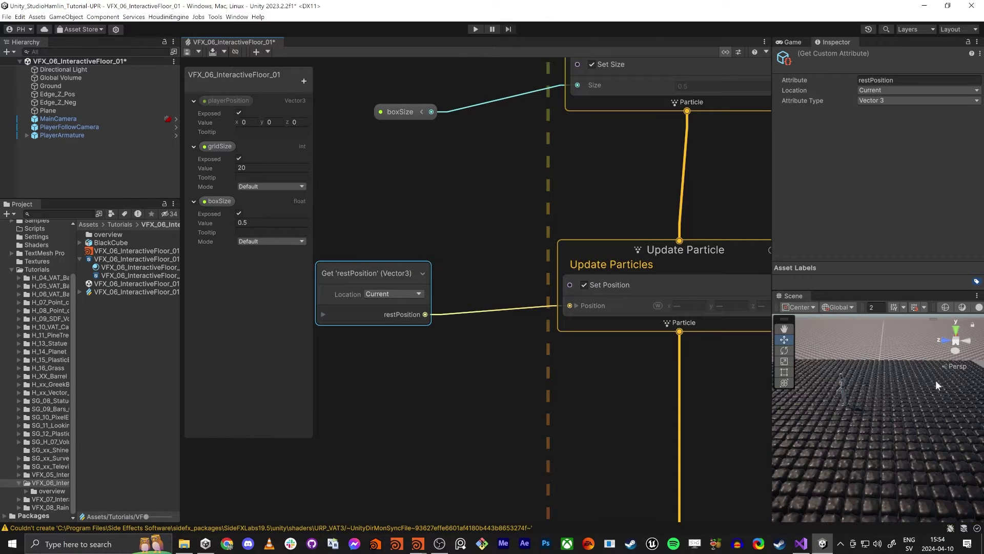
Step: Move the Get restPosition node away from the Update Particle context and add a Lerp node below their connection
{"action": "middle_click_drag", "start_coordinate": [410, 363], "coordinate": [497, 348]}
{"action": "scroll", "coordinate": [497, 348], "scroll_direction": "down", "scroll_amount": 4}
{"action": "left_click_drag", "start_coordinate": [470, 298], "coordinate": [385, 293]}
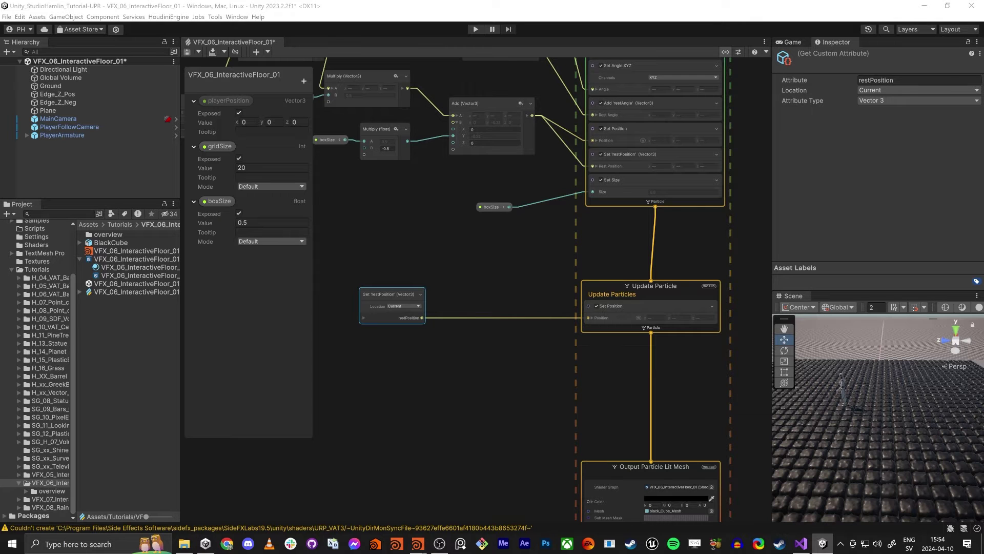
{"action": "left_click", "coordinate": [433, 373]}
{"action": "key", "text": "space"}
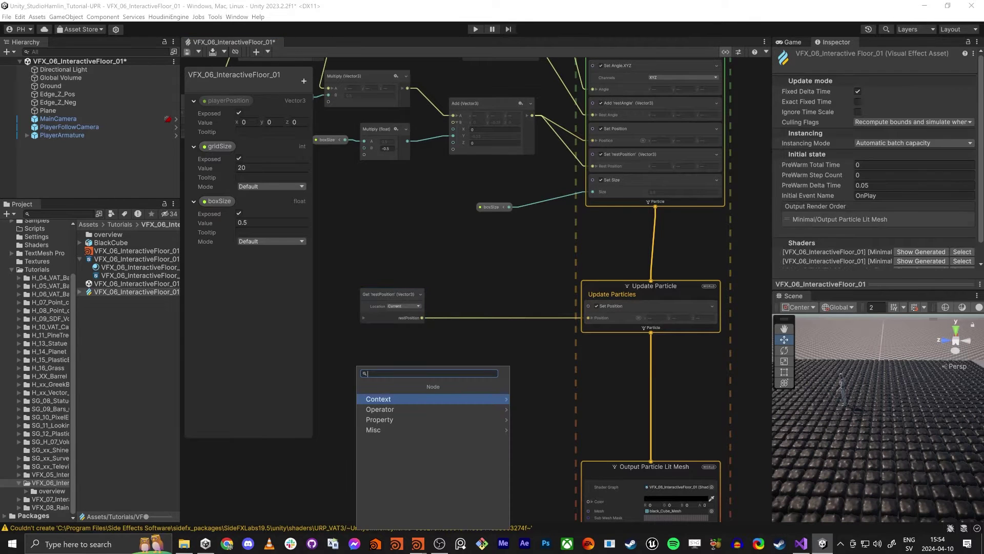
{"action": "type", "text": "lerp"}
{"action": "key", "text": "Return"}
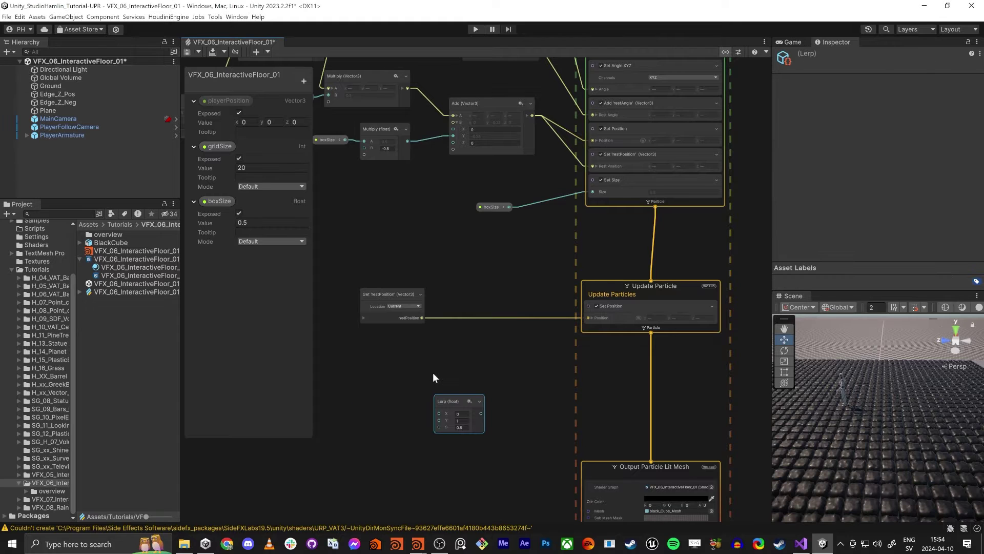
Step: Route restPosition through the Lerp node's X input and connect the Lerp output to the Update context's Set Position
{"action": "left_click_drag", "start_coordinate": [399, 295], "coordinate": [384, 255]}
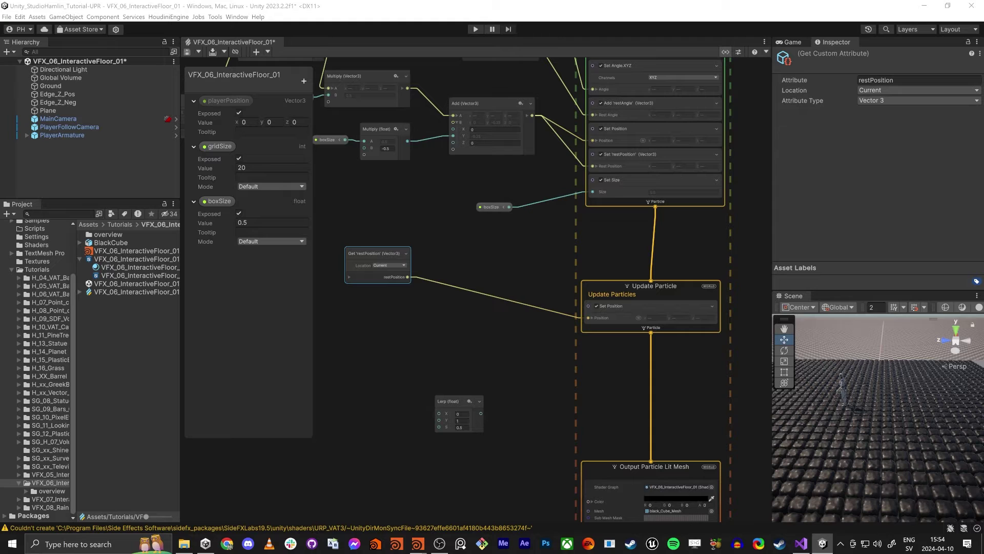
{"action": "left_click_drag", "start_coordinate": [407, 277], "coordinate": [438, 413]}
{"action": "left_click_drag", "start_coordinate": [454, 398], "coordinate": [468, 324]}
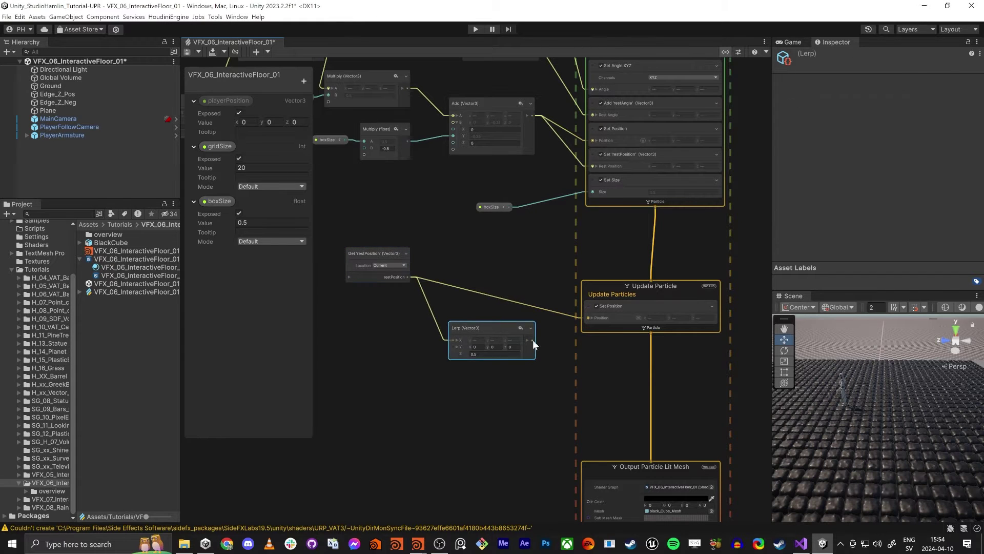
{"action": "left_click_drag", "start_coordinate": [533, 339], "coordinate": [588, 318]}
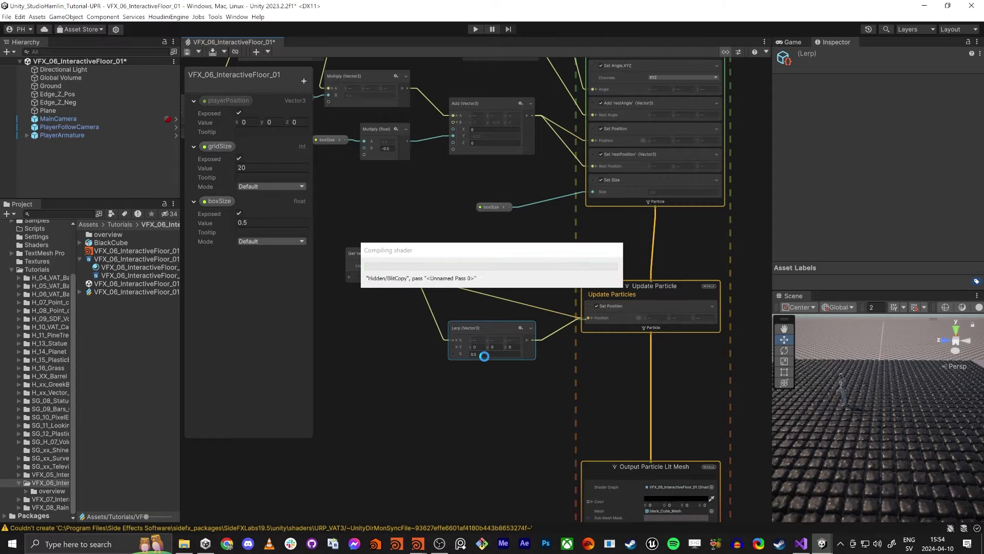
Step: Set the Lerp node's S value to 0 and reposition the Lerp and Get restPosition nodes
{"action": "left_click", "coordinate": [484, 354]}
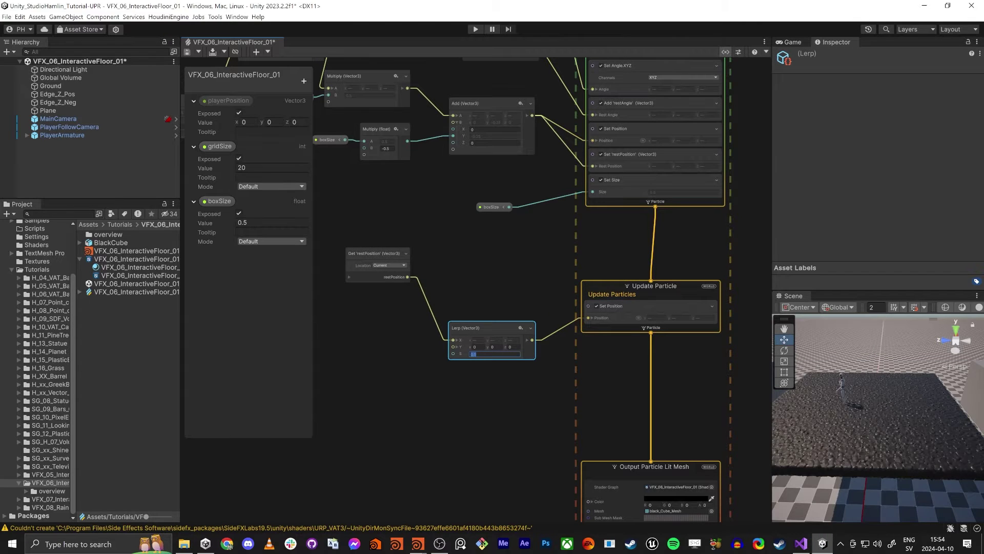
{"action": "type", "text": "0"}
{"action": "left_click", "coordinate": [451, 414]}
{"action": "middle_click_drag", "start_coordinate": [484, 404], "coordinate": [568, 336]}
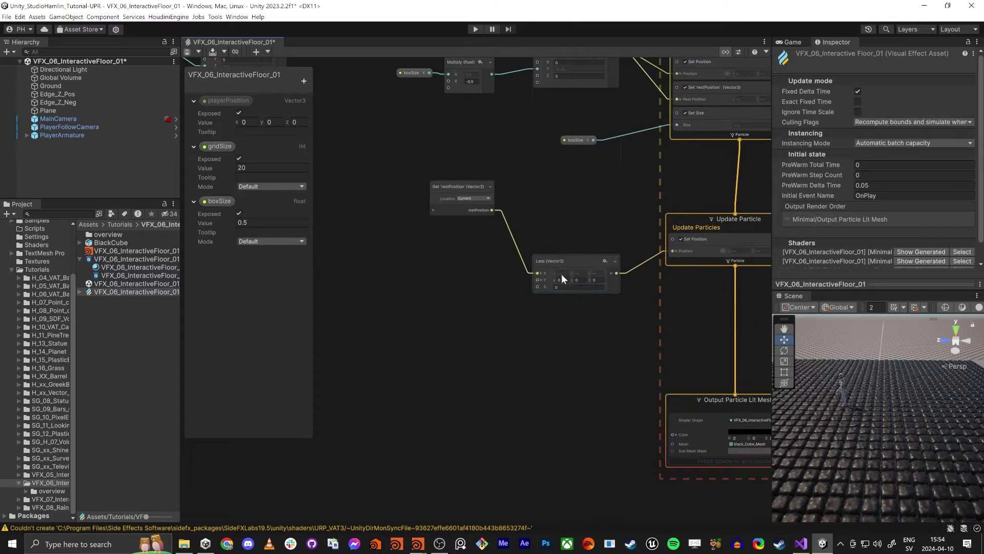
{"action": "left_click_drag", "start_coordinate": [561, 279], "coordinate": [556, 260]}
{"action": "left_click_drag", "start_coordinate": [476, 186], "coordinate": [449, 193]}
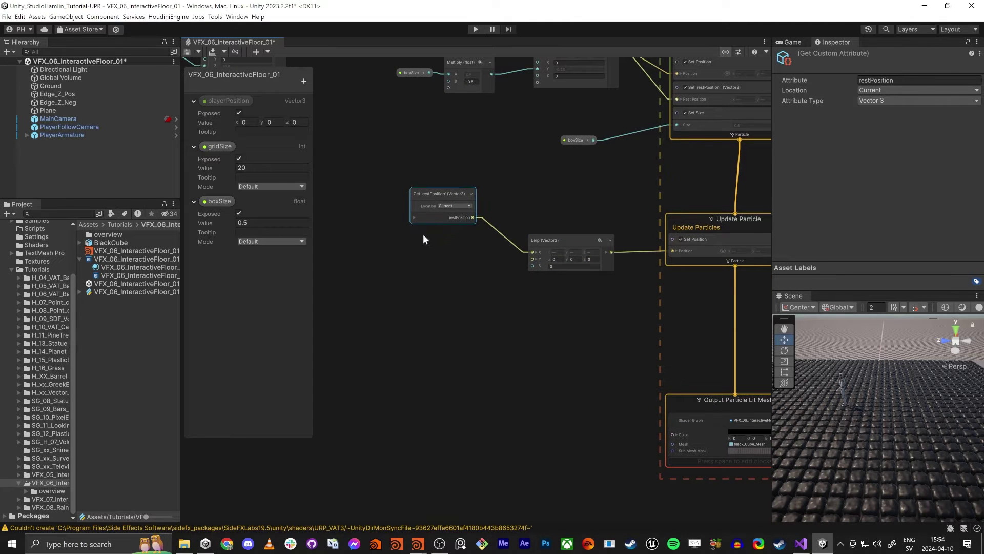
Step: Duplicate the Get restPosition node and place the copy below the original, further from the Lerp node
{"action": "key", "text": "ctrl+d"}
{"action": "left_click_drag", "start_coordinate": [444, 257], "coordinate": [349, 301]}
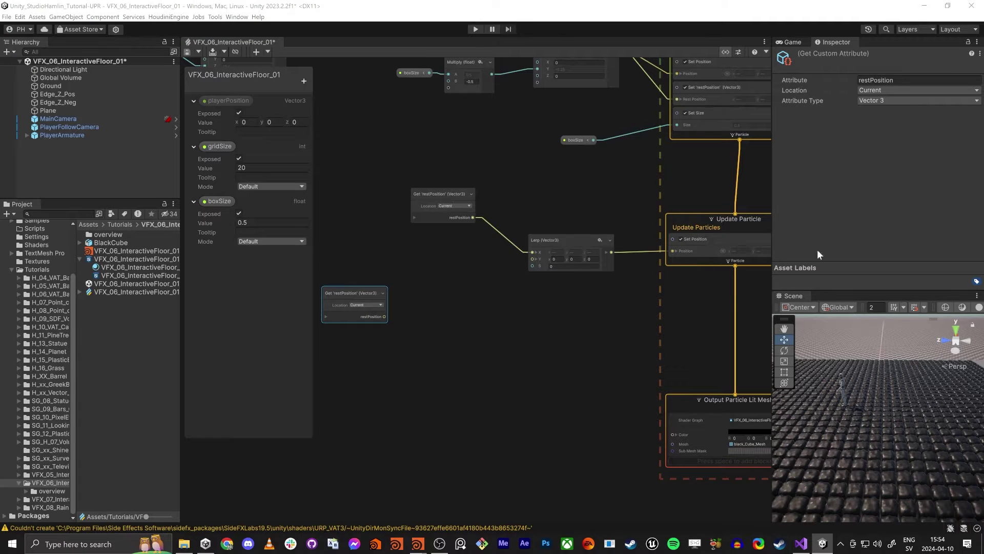
{"action": "left_click", "coordinate": [525, 343]}
{"action": "left_click_drag", "start_coordinate": [385, 316], "coordinate": [414, 367]}
{"action": "type", "text": "add"}
{"action": "key", "text": "Return"}
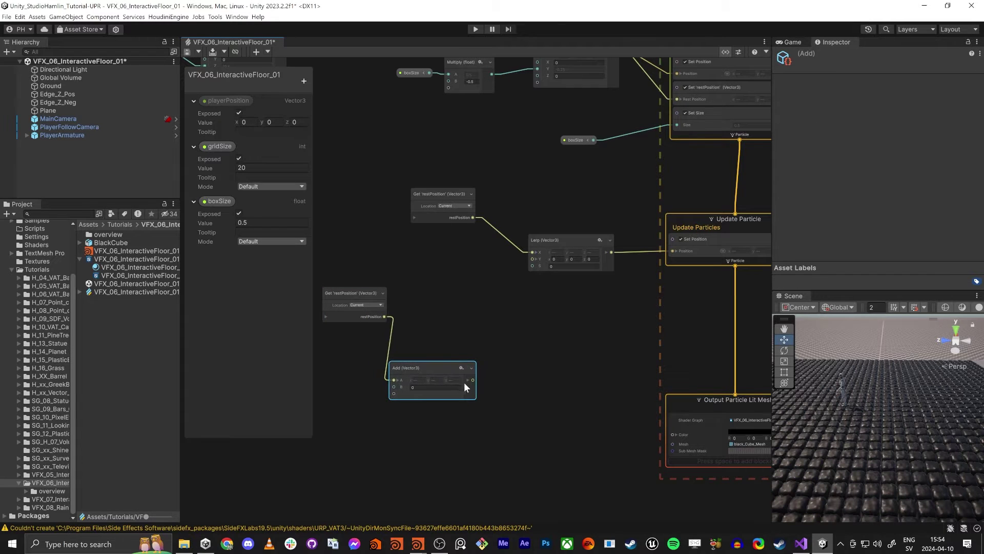
{"action": "left_click", "coordinate": [407, 317]}
{"action": "left_click", "coordinate": [418, 368]}
{"action": "key", "text": "Delete"}
Step: Feed the duplicated restPosition into the Coordinate input of a new Perlin Noise 3D node and space the two nodes apart
{"action": "left_click_drag", "start_coordinate": [383, 317], "coordinate": [420, 337]}
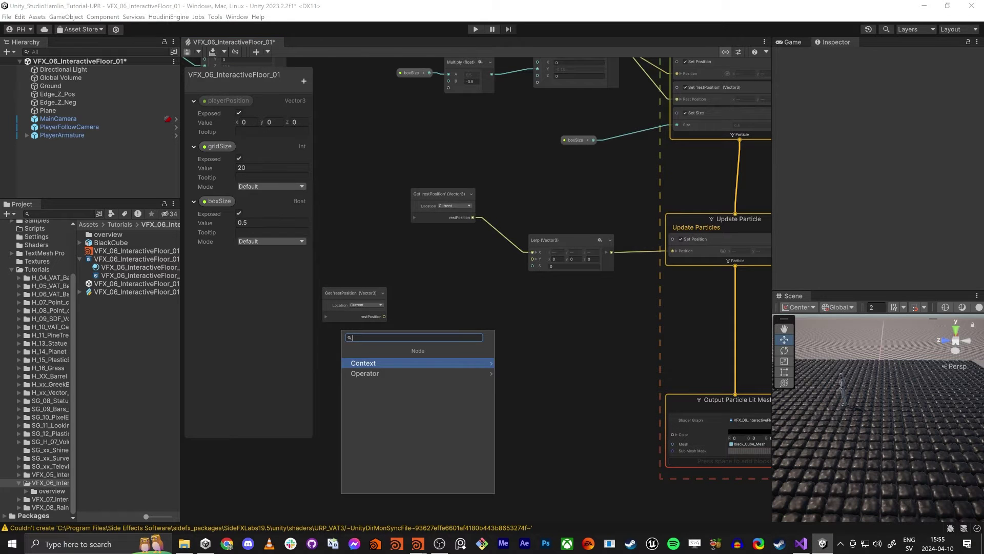
{"action": "type", "text": "perl"}
{"action": "key", "text": "Down"}
{"action": "key", "text": "Down"}
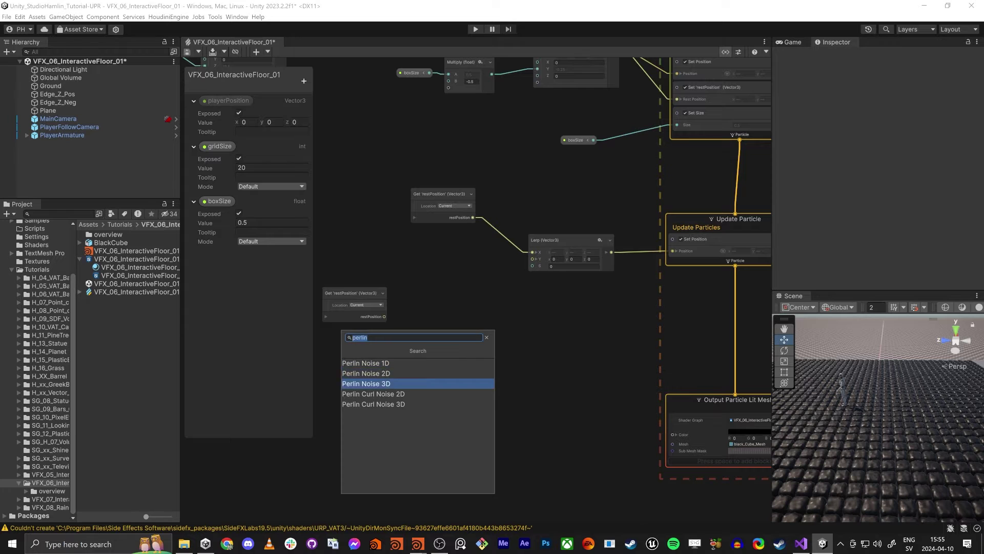
{"action": "key", "text": "Return"}
{"action": "scroll", "coordinate": [378, 342], "scroll_direction": "up", "scroll_amount": 3}
{"action": "scroll", "coordinate": [448, 361], "scroll_direction": "down", "scroll_amount": 3}
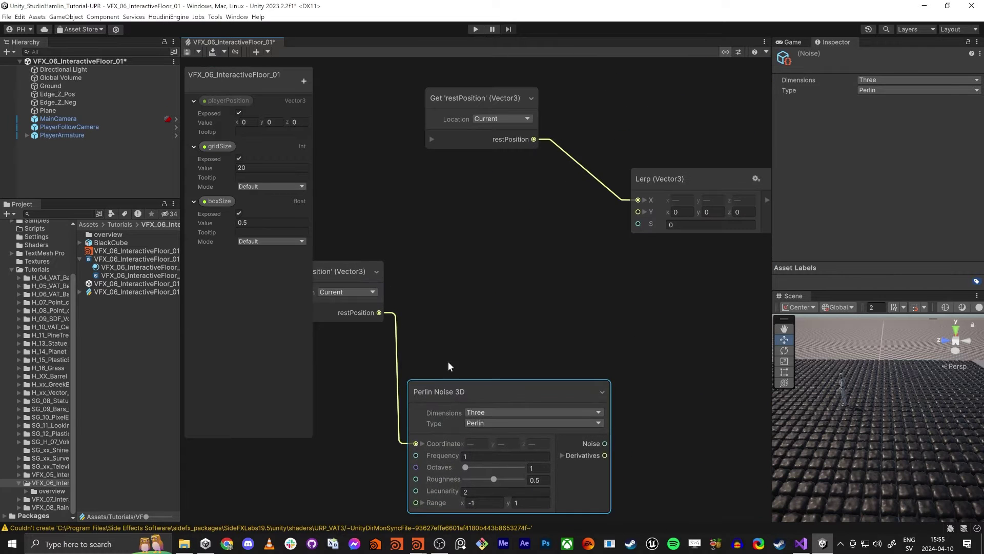
{"action": "left_click_drag", "start_coordinate": [444, 218], "coordinate": [382, 206]}
{"action": "left_click", "coordinate": [488, 297]}
{"action": "left_click_drag", "start_coordinate": [488, 297], "coordinate": [481, 299]}
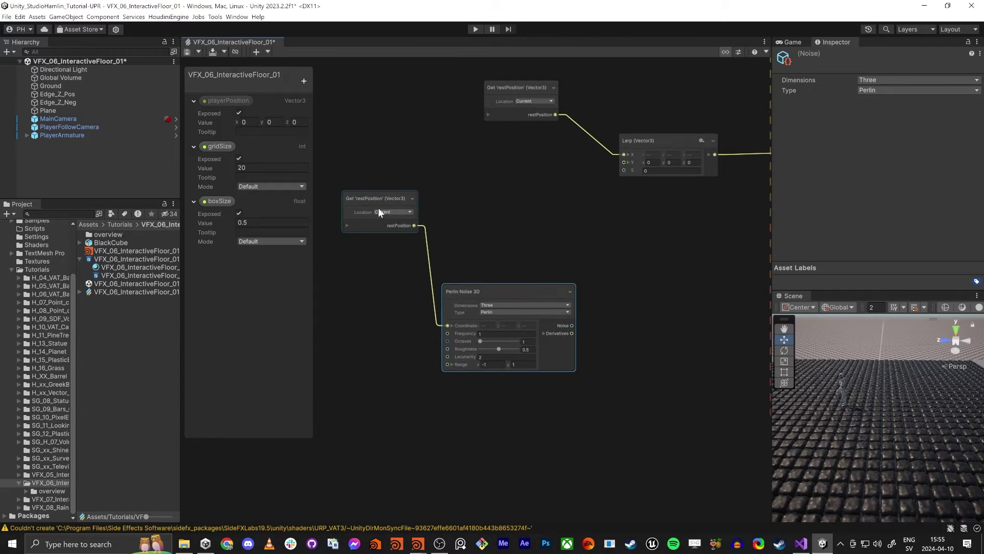
Step: Create an Add node that sums the duplicated restPosition and the Perlin Noise 3D node's Noise output
{"action": "left_click_drag", "start_coordinate": [414, 226], "coordinate": [565, 264]}
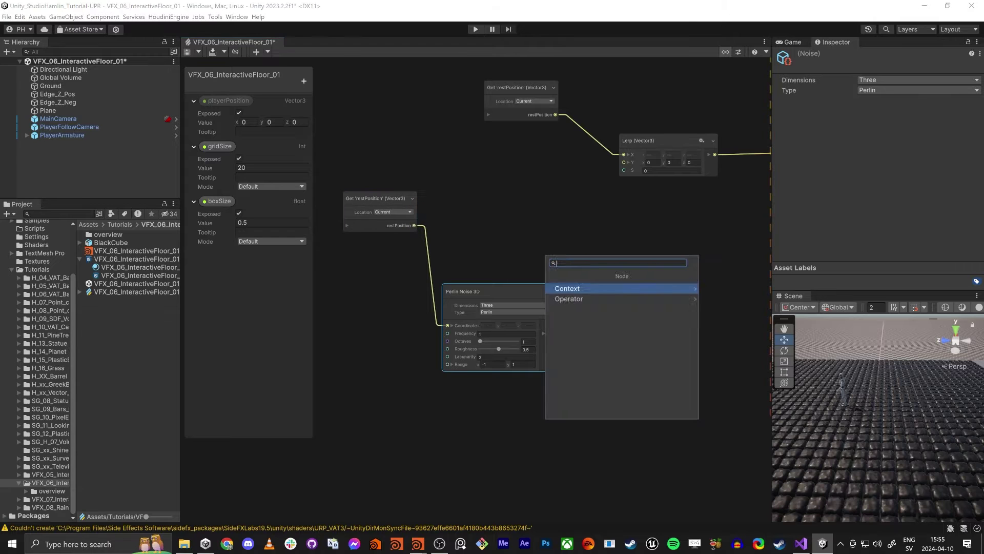
{"action": "type", "text": "add"}
{"action": "key", "text": "Return"}
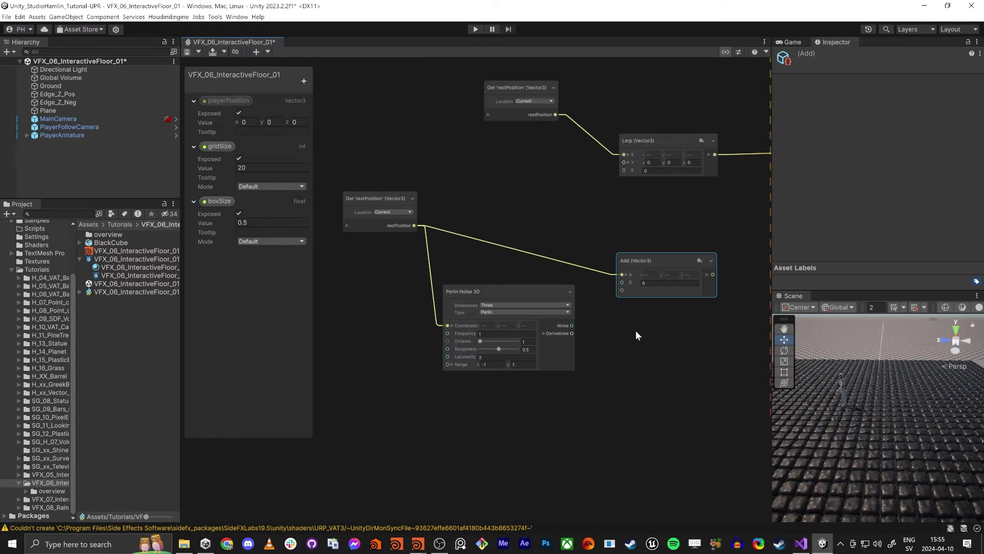
{"action": "left_click_drag", "start_coordinate": [572, 325], "coordinate": [623, 283]}
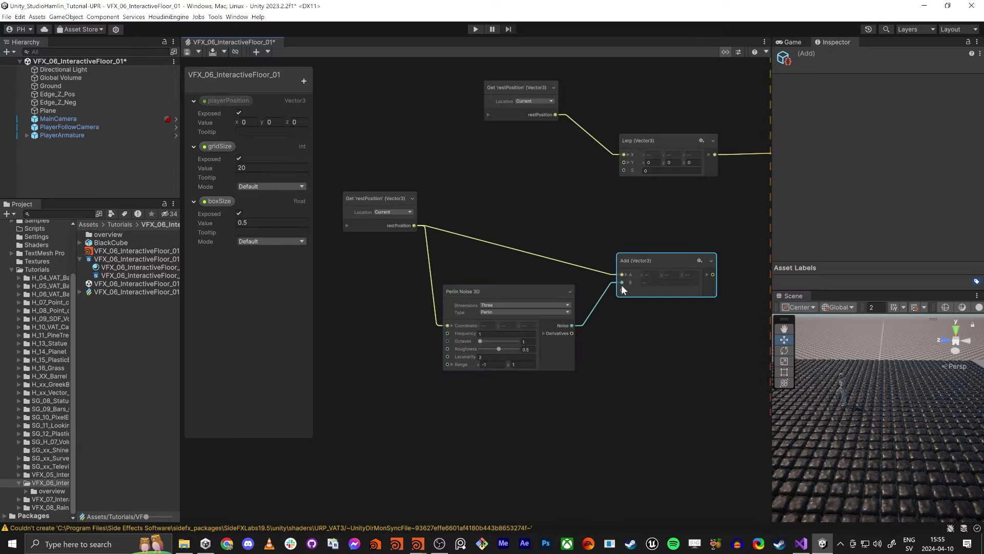
{"action": "left_click", "coordinate": [574, 214]}
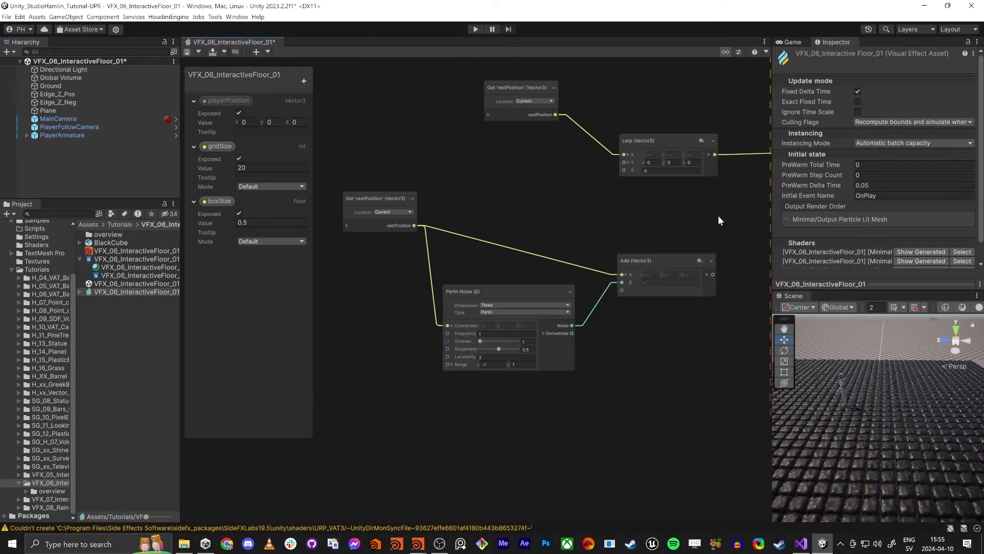
Step: Connect the Add output to the Lerp node's Y input and set the Lerp's S value to 1
{"action": "middle_click_drag", "start_coordinate": [718, 215], "coordinate": [529, 237]}
{"action": "left_click_drag", "start_coordinate": [523, 295], "coordinate": [436, 184]}
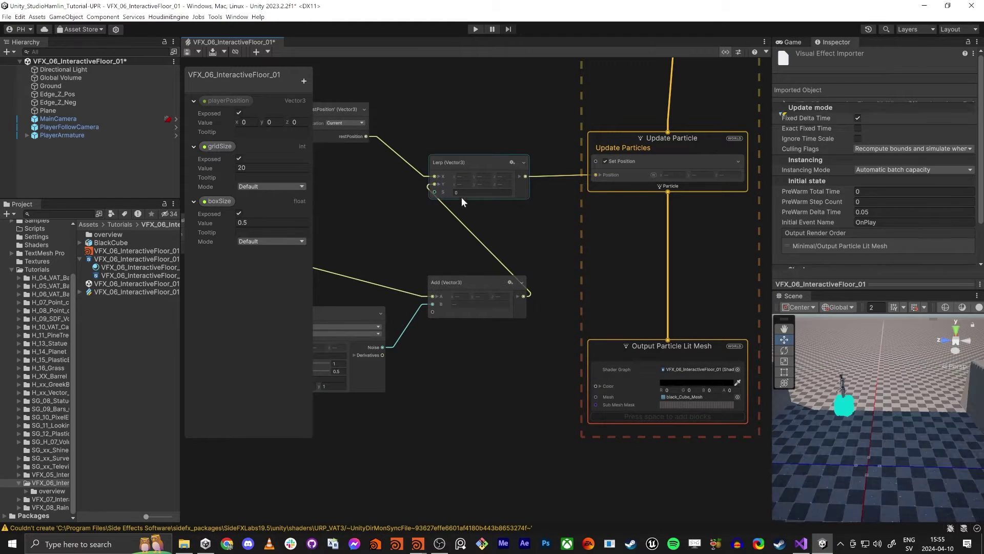
{"action": "left_click", "coordinate": [455, 192]}
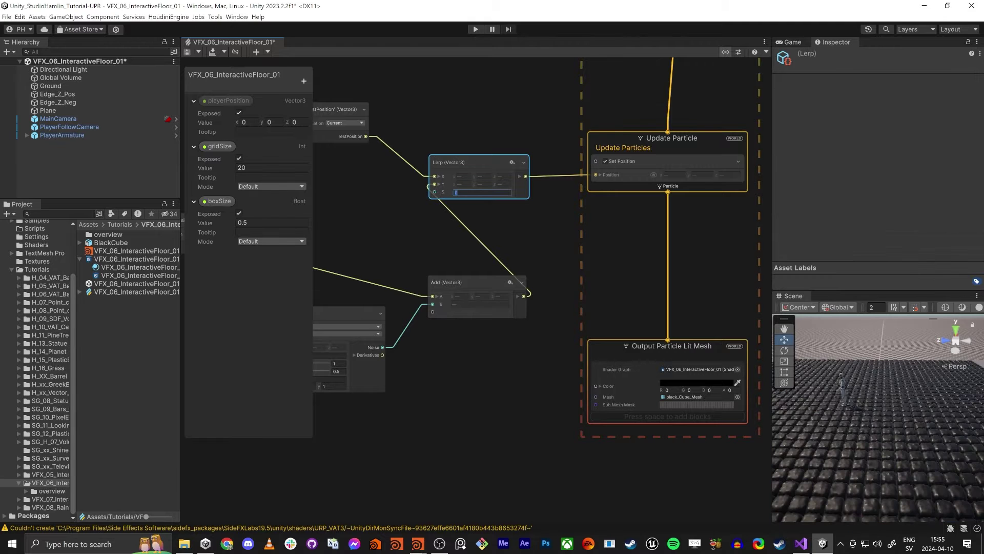
{"action": "type", "text": "1"}
Step: Inspect how the noise offsets the floor cubes in the enlarged Scene view, and return to the graph overview
{"action": "right_click_drag", "start_coordinate": [841, 386], "coordinate": [863, 398]}
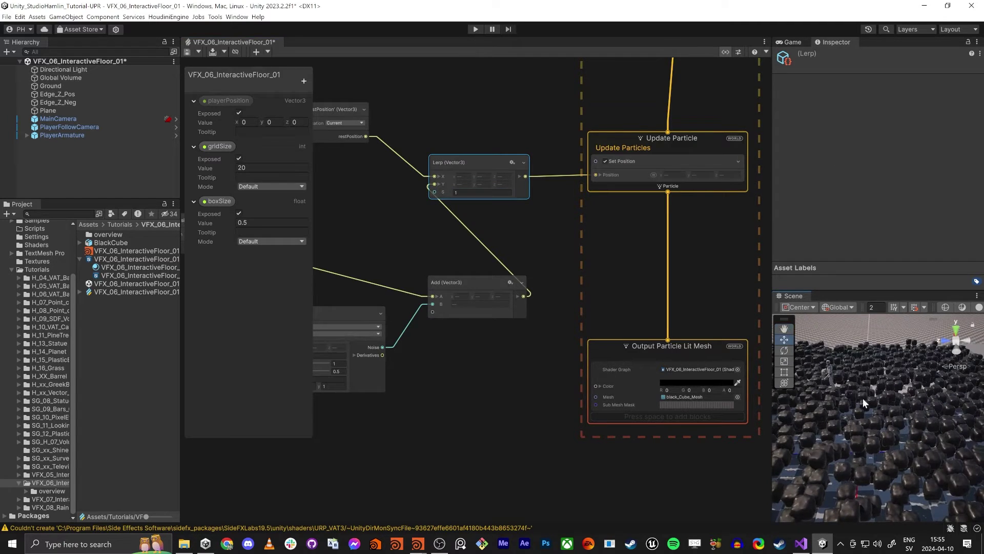
{"action": "key", "text": "shift+space"}
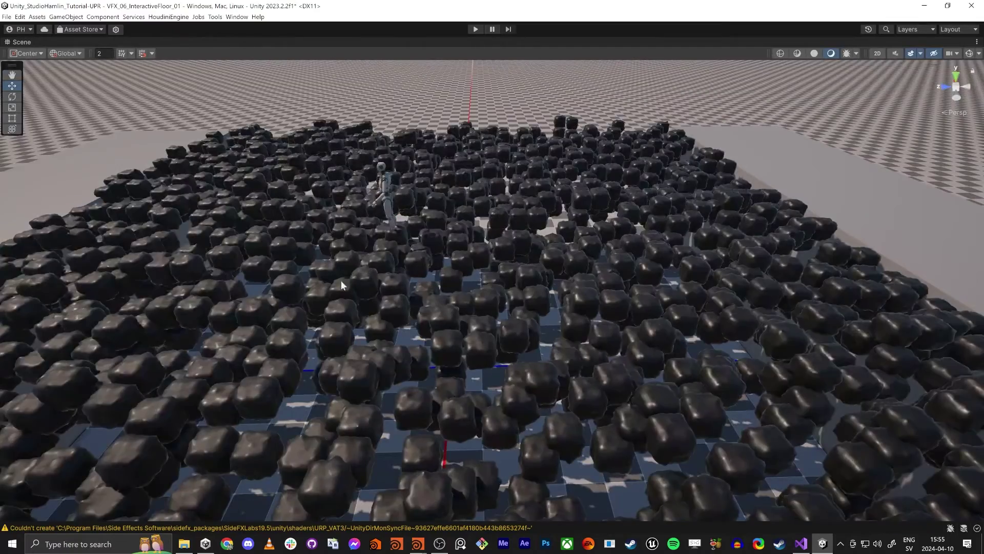
{"action": "right_click_drag", "start_coordinate": [340, 280], "coordinate": [471, 265]}
{"action": "right_click_drag", "start_coordinate": [516, 325], "coordinate": [516, 315]}
{"action": "key", "text": "shift+space"}
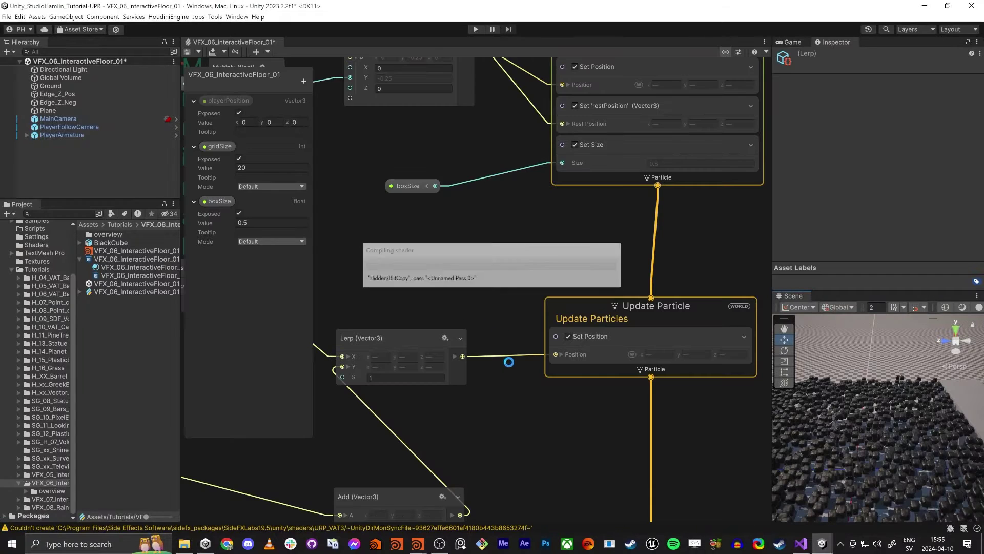
{"action": "middle_click_drag", "start_coordinate": [458, 372], "coordinate": [490, 214]}
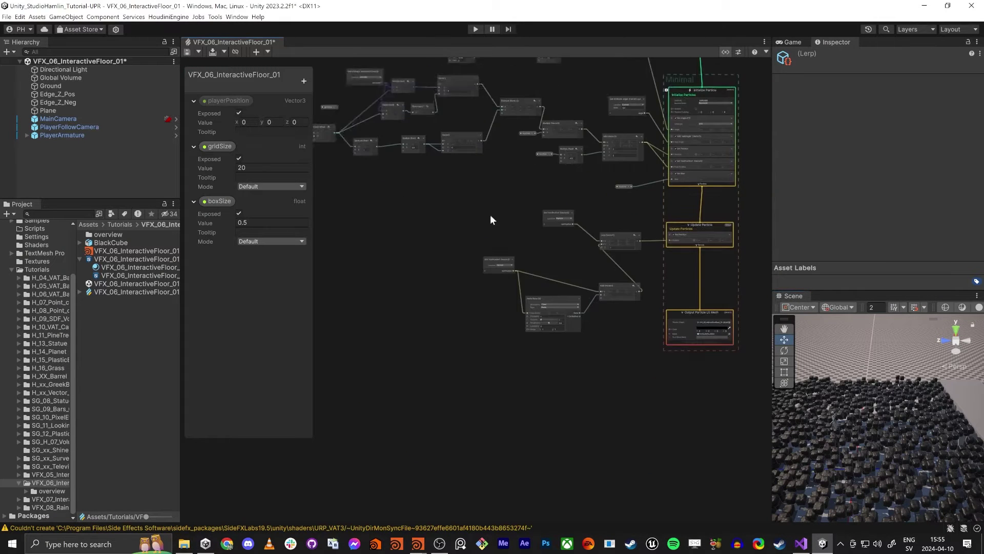
Step: Rearrange the duplicated restPosition, Perlin Noise 3D and Add nodes, aligning the Add with restPosition and keeping the noise below them
{"action": "scroll", "coordinate": [543, 249], "scroll_direction": "up", "scroll_amount": 6}
{"action": "scroll", "coordinate": [552, 275], "scroll_direction": "down", "scroll_amount": 1}
{"action": "left_click_drag", "start_coordinate": [413, 281], "coordinate": [702, 391]}
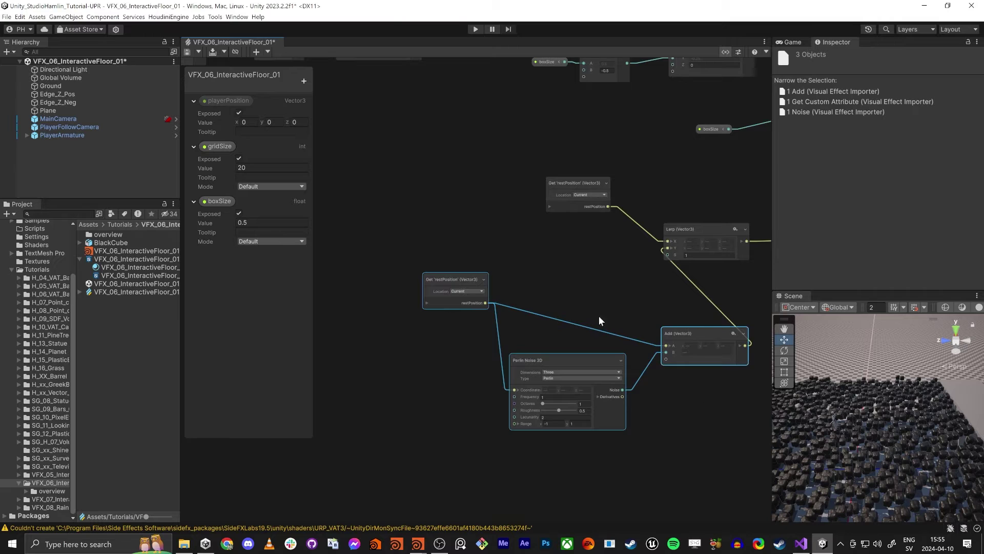
{"action": "left_click_drag", "start_coordinate": [587, 326], "coordinate": [426, 301]}
{"action": "middle_click_drag", "start_coordinate": [500, 264], "coordinate": [595, 246]}
{"action": "left_click", "coordinate": [570, 259]}
{"action": "left_click_drag", "start_coordinate": [619, 290], "coordinate": [584, 251]}
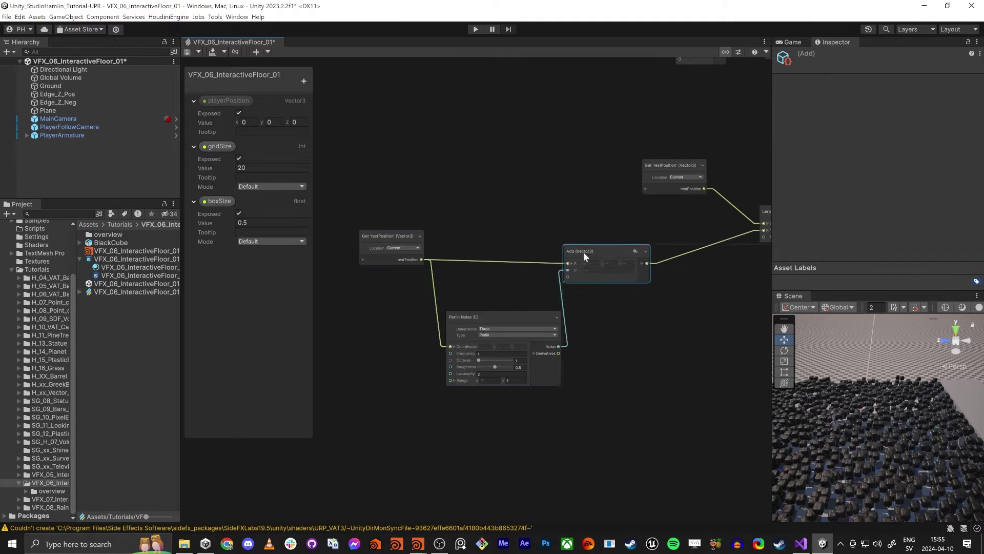
{"action": "left_click_drag", "start_coordinate": [399, 245], "coordinate": [392, 250]}
{"action": "left_click_drag", "start_coordinate": [474, 323], "coordinate": [455, 319]}
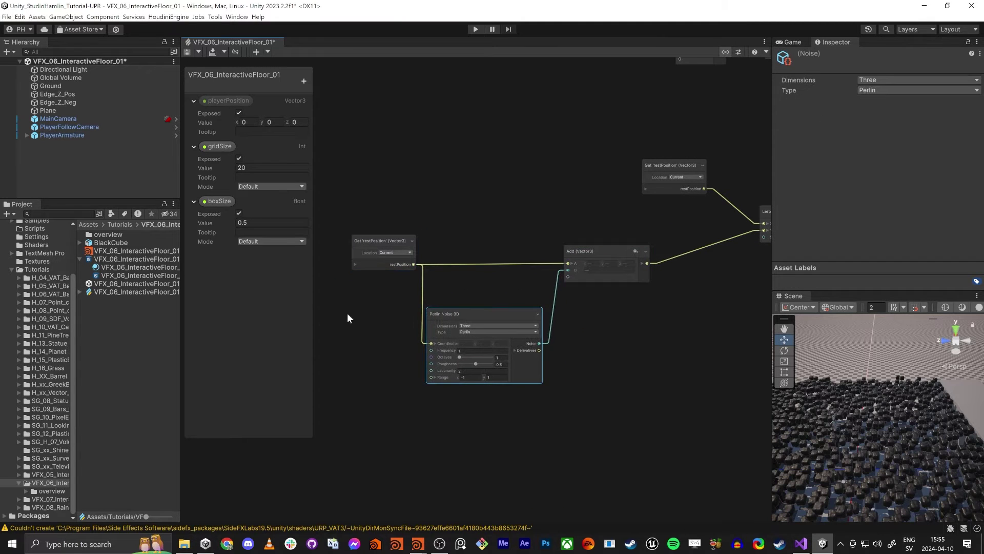
Step: Insert a new Add node between the duplicated restPosition and the Perlin Noise 3D Coordinate input, moving restPosition aside to make room
{"action": "middle_click_drag", "start_coordinate": [358, 310], "coordinate": [510, 257]}
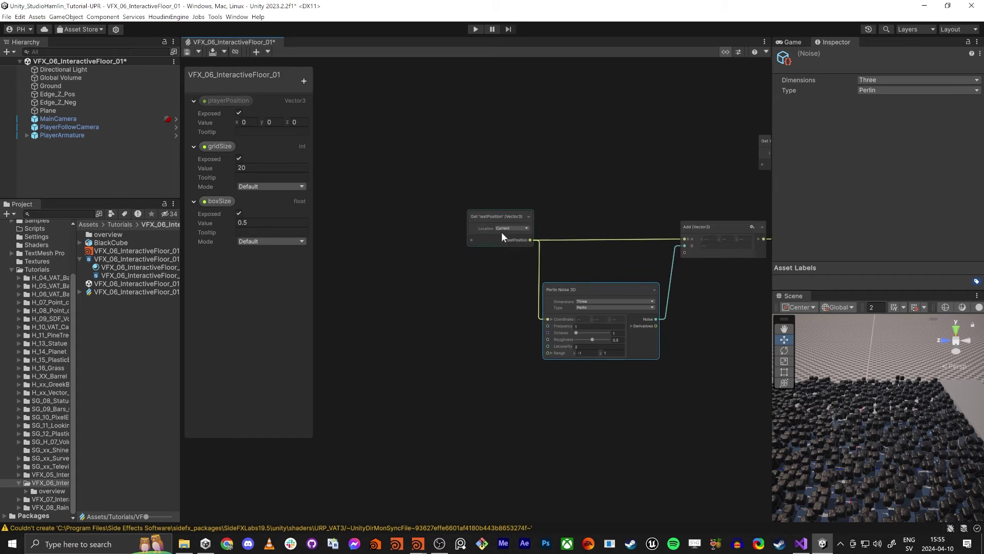
{"action": "left_click_drag", "start_coordinate": [502, 232], "coordinate": [453, 230]}
{"action": "left_click", "coordinate": [457, 249]}
{"action": "key", "text": "space"}
{"action": "type", "text": "add"}
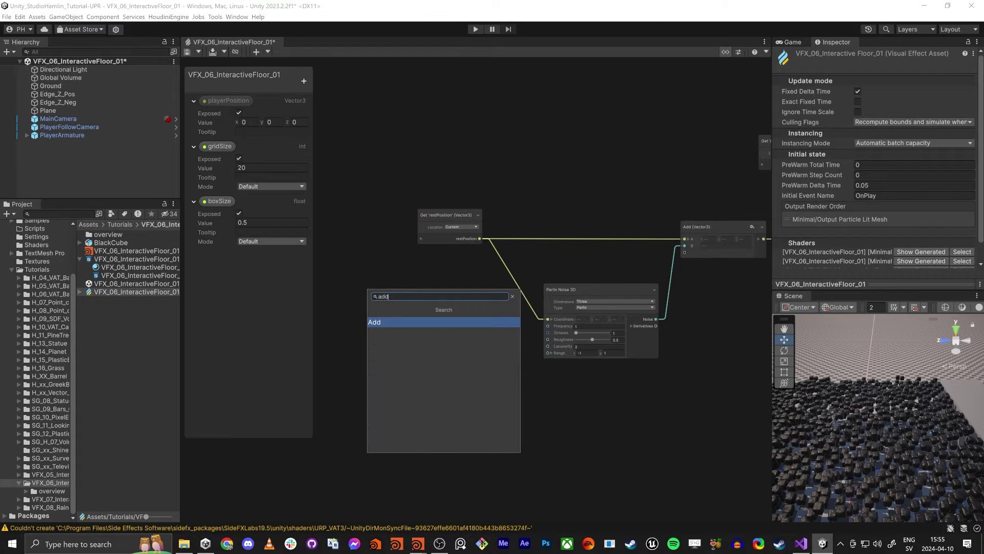
{"action": "key", "text": "Return"}
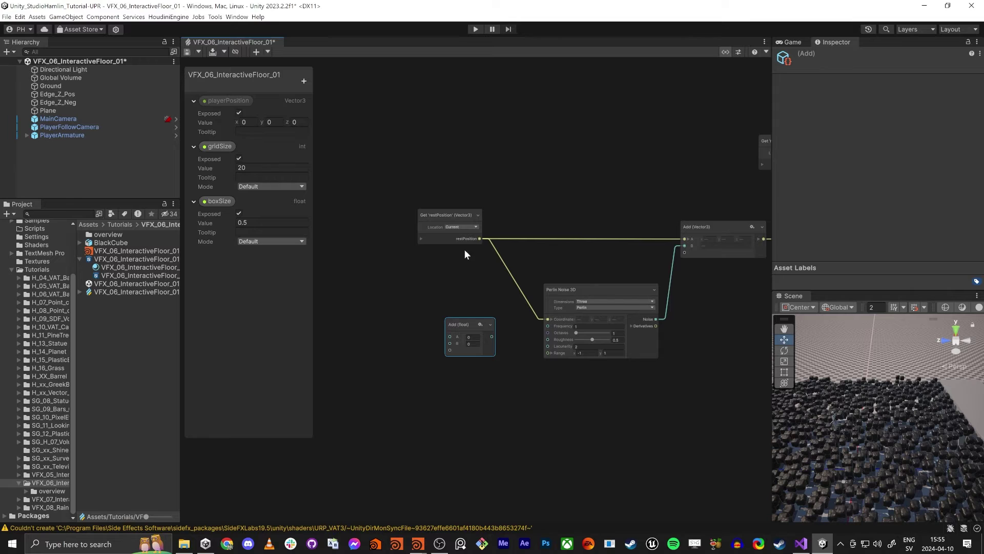
{"action": "left_click_drag", "start_coordinate": [456, 330], "coordinate": [451, 336]}
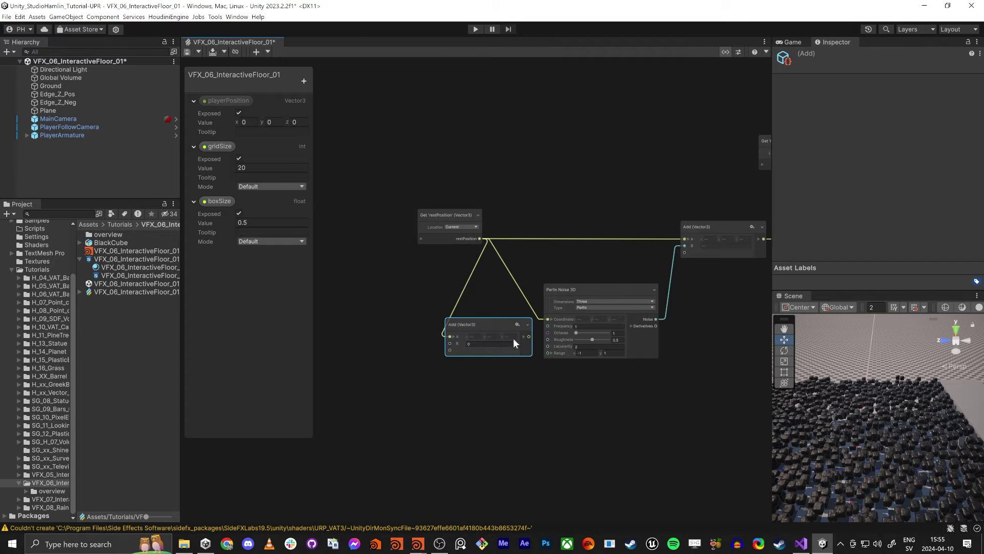
{"action": "left_click_drag", "start_coordinate": [529, 336], "coordinate": [547, 319]}
{"action": "left_click_drag", "start_coordinate": [452, 216], "coordinate": [398, 214]}
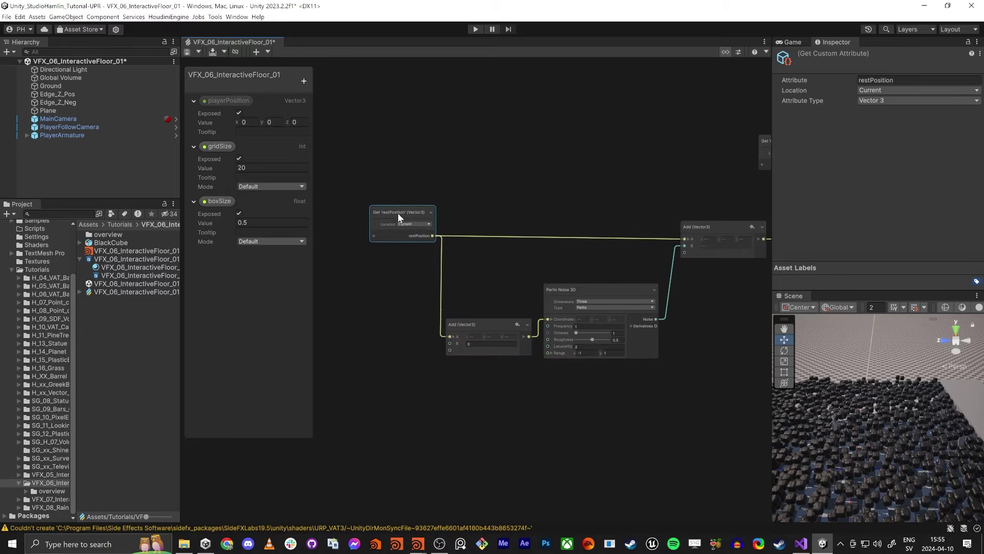
{"action": "left_click_drag", "start_coordinate": [495, 325], "coordinate": [488, 300]}
Step: Change the new Add node's B input type to Vector3 and expand it into its X, Y and Z components
{"action": "scroll", "coordinate": [465, 295], "scroll_direction": "up", "scroll_amount": 5}
{"action": "scroll", "coordinate": [484, 389], "scroll_direction": "down", "scroll_amount": 1}
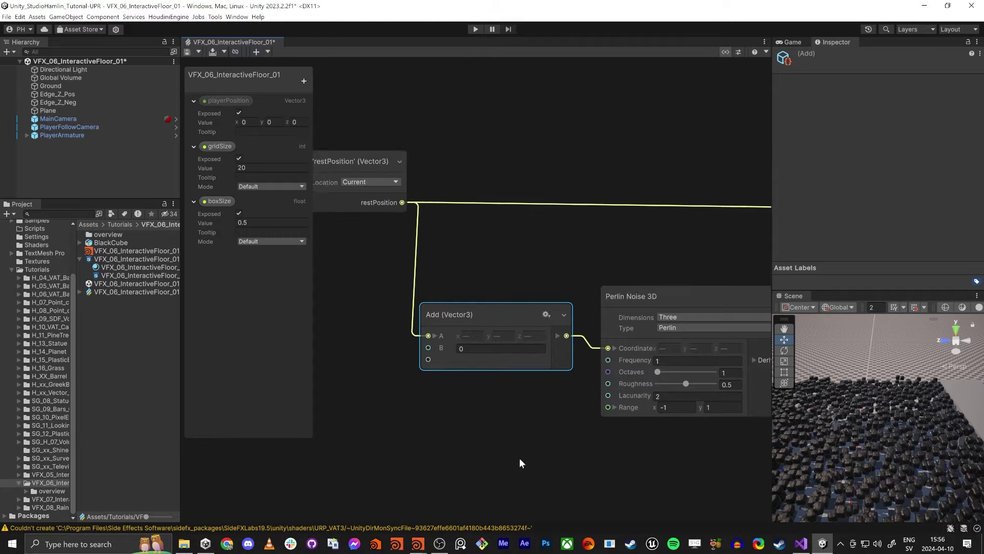
{"action": "middle_click_drag", "start_coordinate": [520, 459], "coordinate": [551, 365]}
{"action": "scroll", "coordinate": [517, 245], "scroll_direction": "up", "scroll_amount": 3}
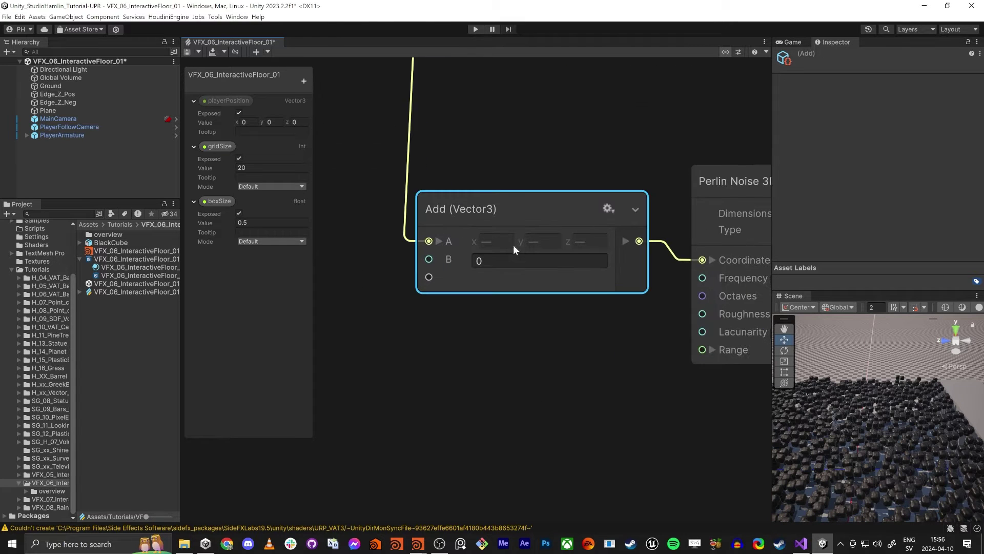
{"action": "left_click", "coordinate": [608, 209]}
{"action": "left_click", "coordinate": [615, 252]}
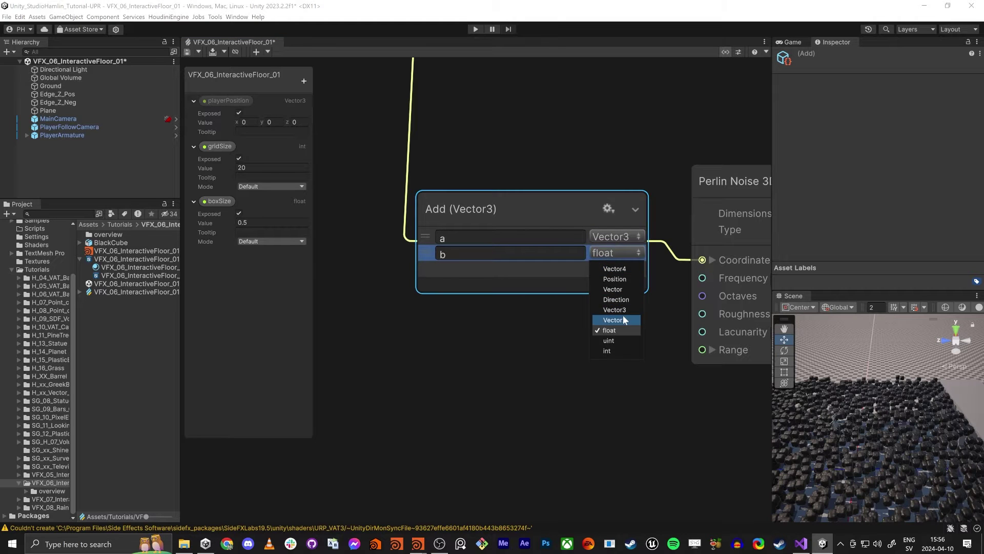
{"action": "left_click", "coordinate": [614, 309]}
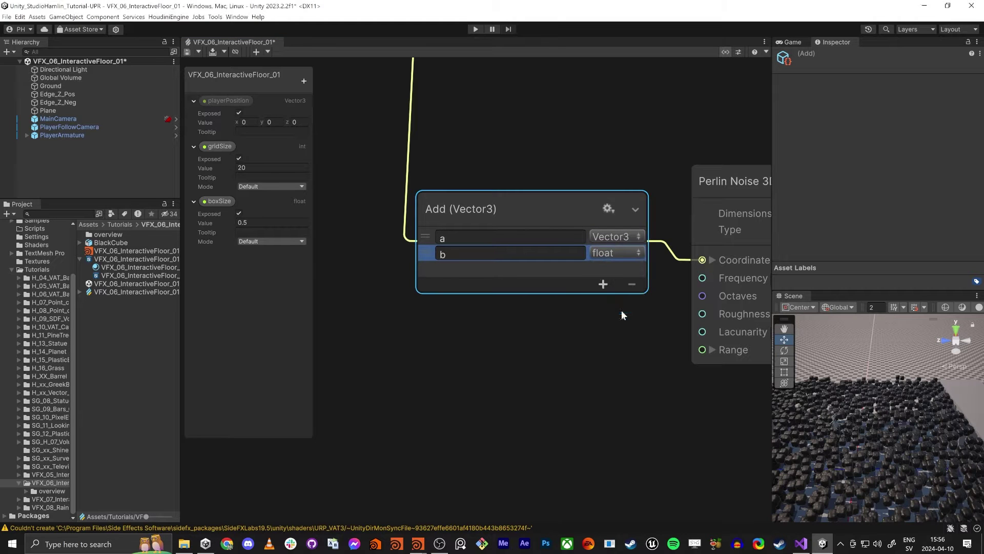
{"action": "left_click", "coordinate": [609, 208]}
{"action": "left_click", "coordinate": [440, 257]}
Step: Create a VFX Time node and connect its Total Time output to the Z component of the new Add node's B input
{"action": "scroll", "coordinate": [448, 330], "scroll_direction": "down", "scroll_amount": 2}
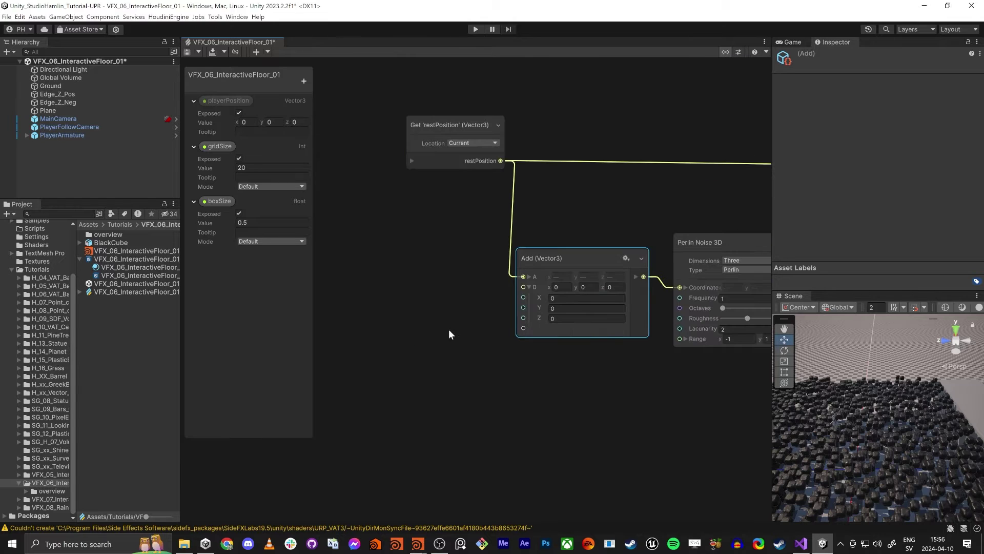
{"action": "left_click", "coordinate": [448, 334]}
{"action": "key", "text": "space"}
{"action": "type", "text": "f"}
{"action": "key", "text": "BackSpace"}
{"action": "type", "text": "time"}
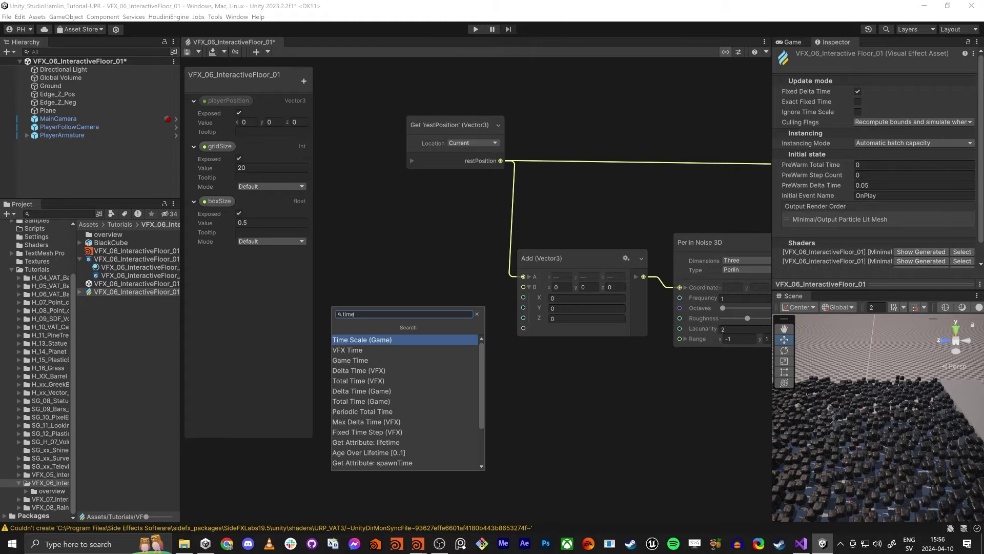
{"action": "key", "text": "Down"}
{"action": "key", "text": "Return"}
{"action": "left_click_drag", "start_coordinate": [441, 350], "coordinate": [389, 266]}
{"action": "left_click_drag", "start_coordinate": [409, 306], "coordinate": [523, 319]}
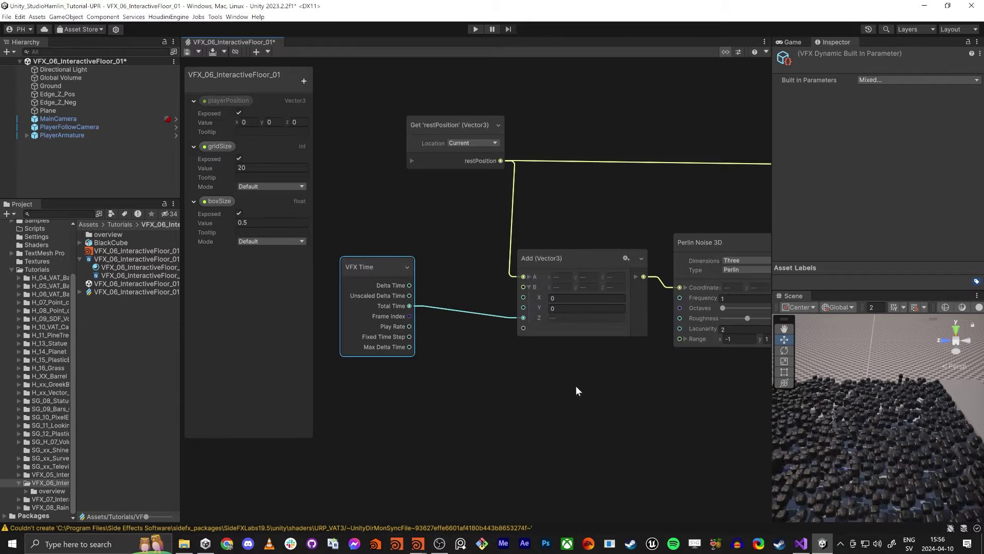
Step: Check the animated floor in the Scene view, then set the Lerp node's S value to 0
{"action": "right_click_drag", "start_coordinate": [897, 391], "coordinate": [878, 411]}
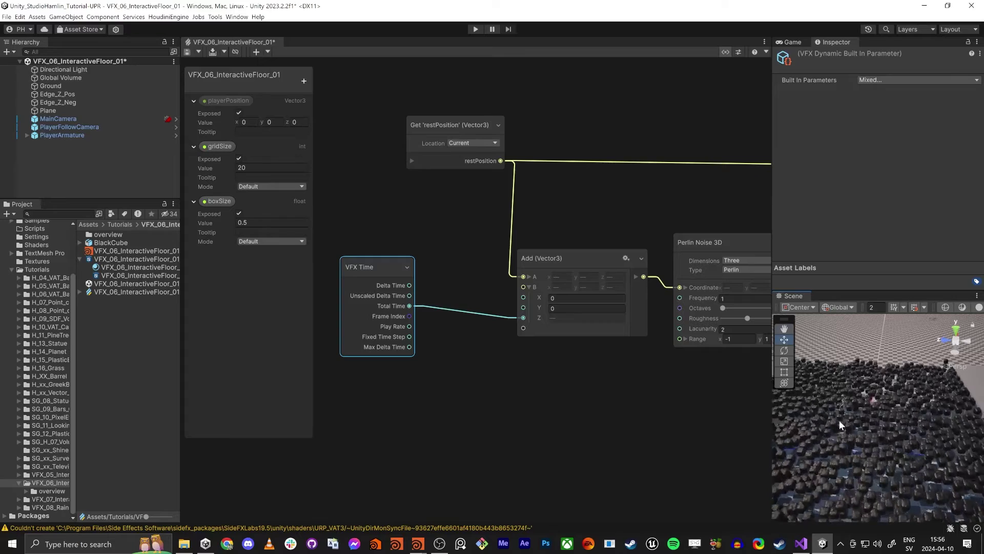
{"action": "middle_click_drag", "start_coordinate": [699, 413], "coordinate": [481, 417]}
{"action": "middle_click_drag", "start_coordinate": [692, 346], "coordinate": [651, 369]}
{"action": "middle_click_drag", "start_coordinate": [638, 255], "coordinate": [465, 340]}
{"action": "scroll", "coordinate": [637, 280], "scroll_direction": "down", "scroll_amount": 5}
{"action": "scroll", "coordinate": [633, 261], "scroll_direction": "up", "scroll_amount": 5}
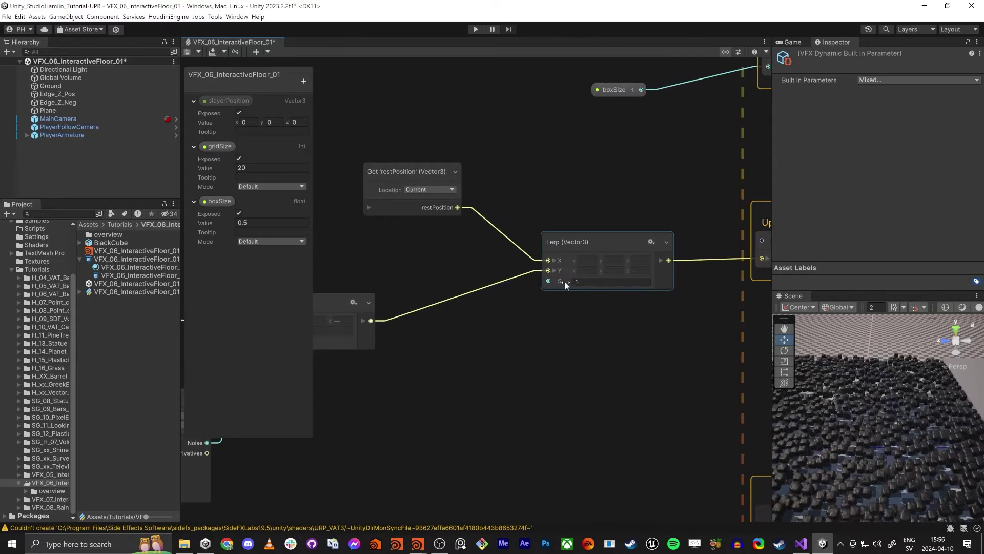
{"action": "mouse_move", "coordinate": [565, 281]}
{"action": "left_mouse_down"}
{"action": "mouse_move", "coordinate": [540, 281]}
{"action": "mouse_move", "coordinate": [552, 282]}
{"action": "left_mouse_up"}
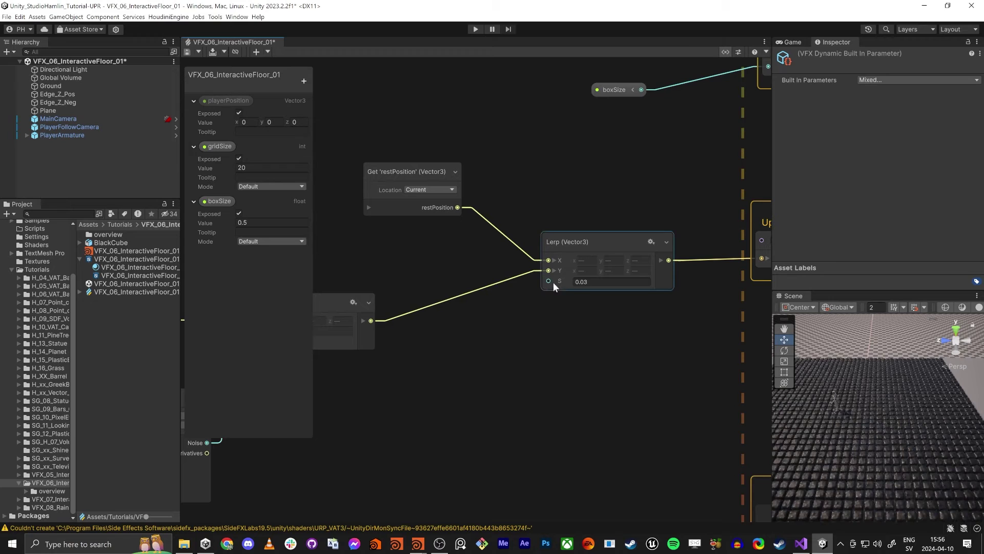
{"action": "left_click", "coordinate": [585, 282]}
{"action": "type", "text": "0"}
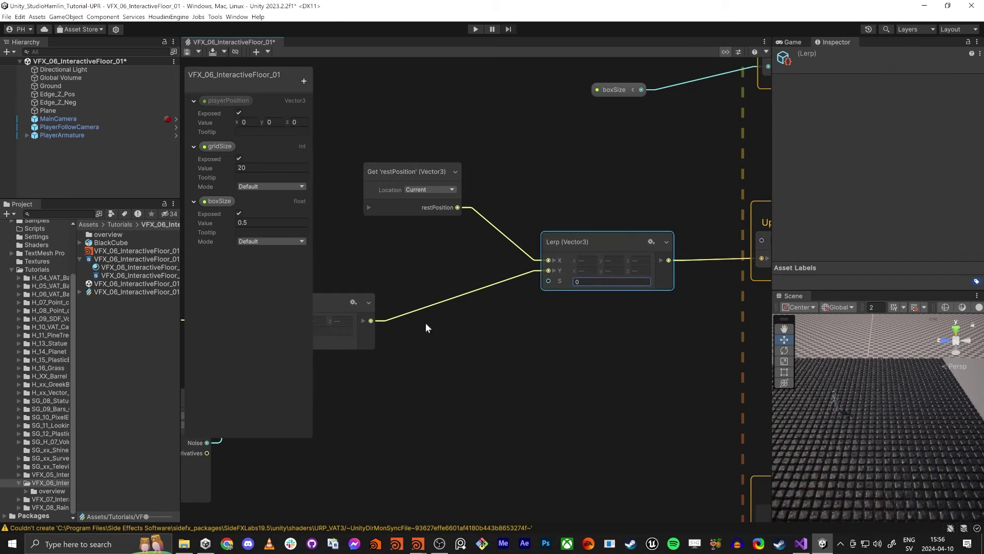
Step: Move the VFX Time, Add and Perlin Noise nodes up closer to restPosition, and shift the Output Particle context further down
{"action": "scroll", "coordinate": [471, 323], "scroll_direction": "down", "scroll_amount": 4}
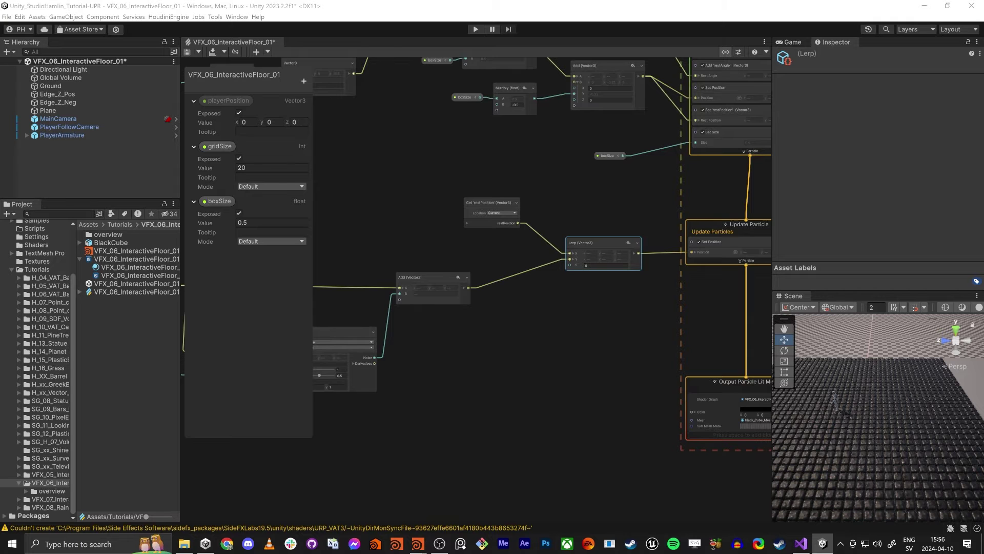
{"action": "middle_click_drag", "start_coordinate": [476, 370], "coordinate": [528, 384]}
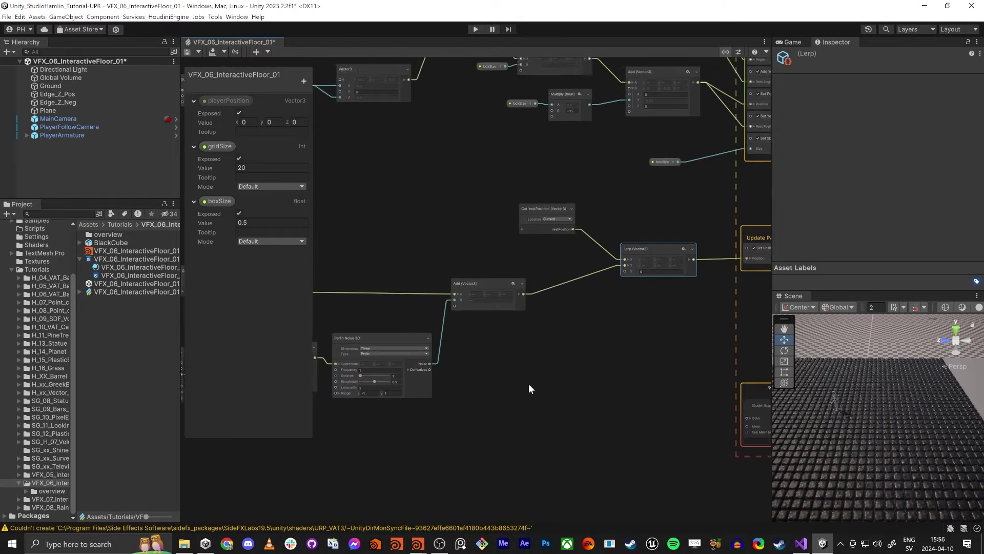
{"action": "scroll", "coordinate": [524, 386], "scroll_direction": "down", "scroll_amount": 5}
{"action": "left_click_drag", "start_coordinate": [364, 347], "coordinate": [369, 347]}
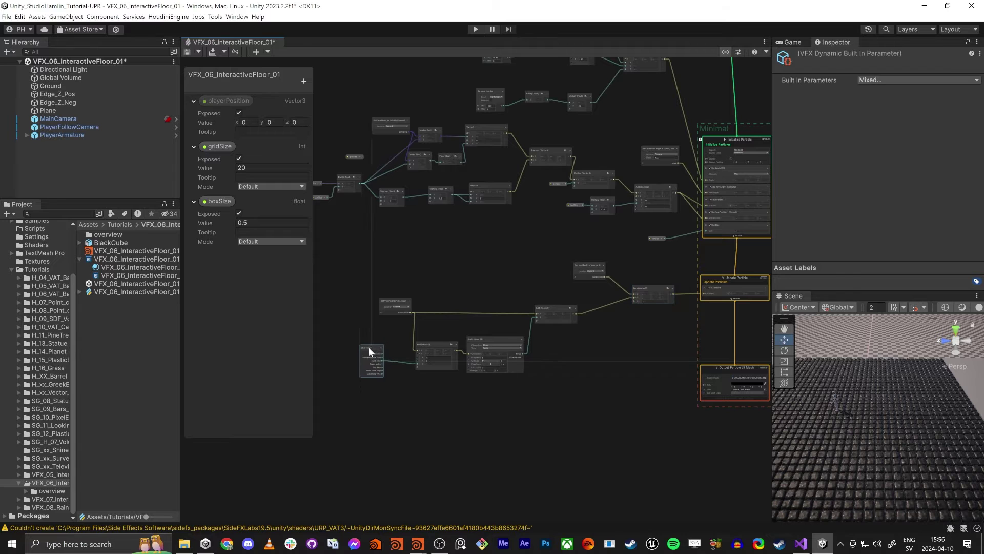
{"action": "left_click_drag", "start_coordinate": [361, 399], "coordinate": [503, 319]}
{"action": "left_click", "coordinate": [593, 256]}
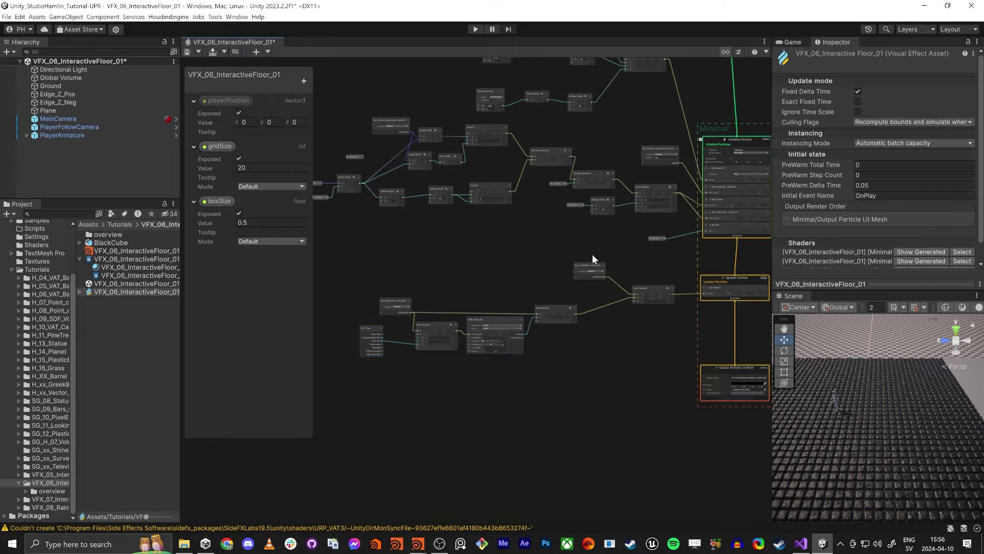
{"action": "left_click", "coordinate": [716, 396]}
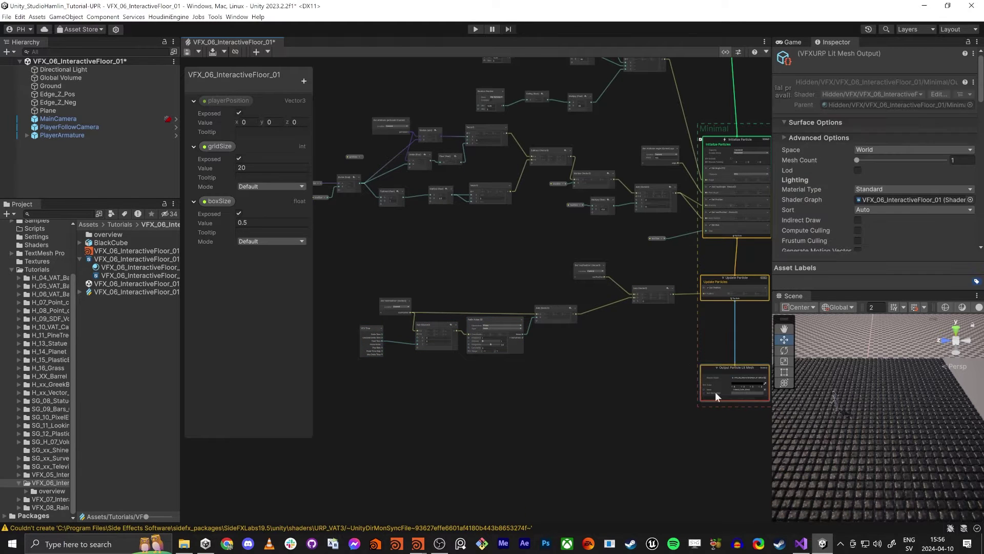
{"action": "left_click_drag", "start_coordinate": [724, 365], "coordinate": [693, 442]}
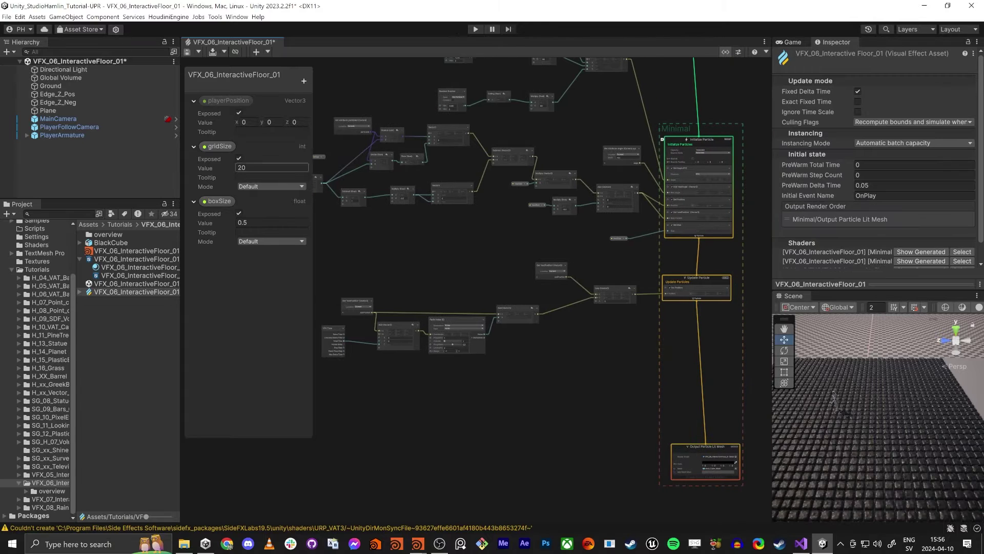
Step: Place the playerPosition property in the graph below the Add and Perlin Noise 3D nodes
{"action": "left_click_drag", "start_coordinate": [229, 105], "coordinate": [394, 392]}
{"action": "scroll", "coordinate": [405, 387], "scroll_direction": "up", "scroll_amount": 5}
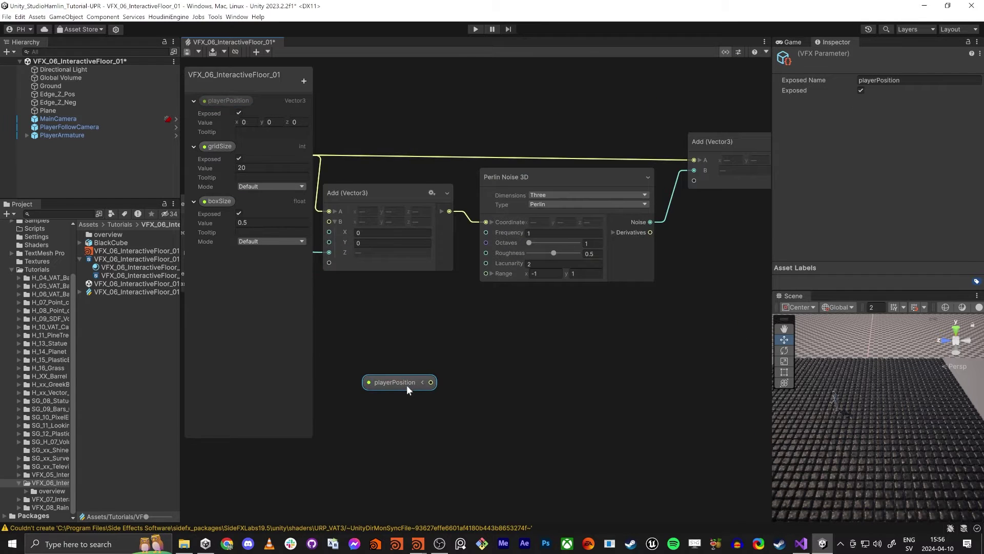
{"action": "left_click", "coordinate": [407, 408]}
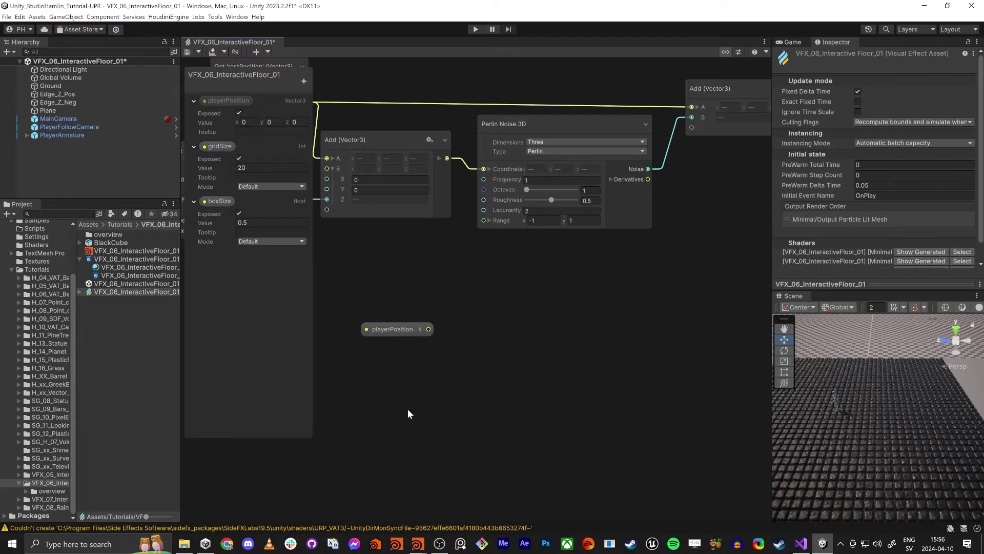
{"action": "key", "text": "space"}
{"action": "type", "text": "pos"}
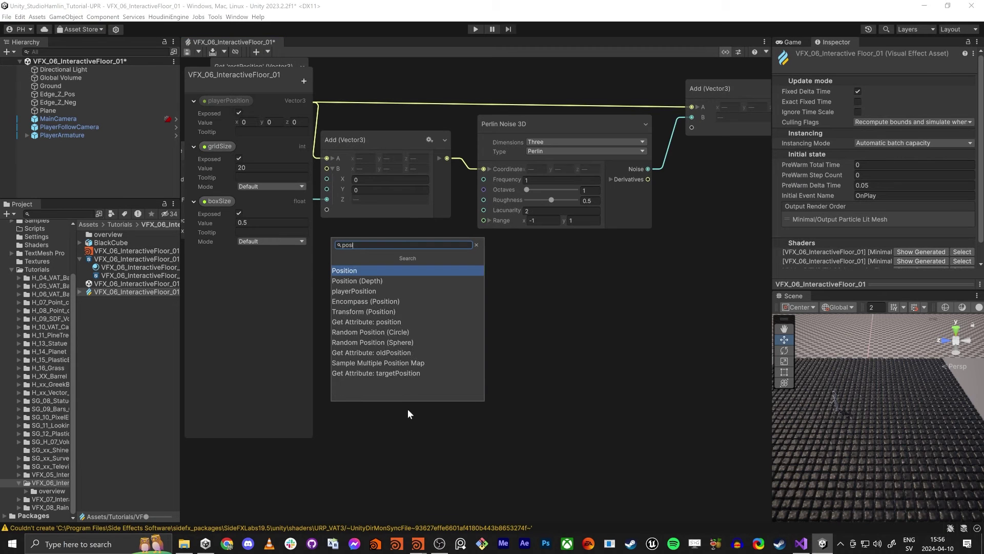
{"action": "key", "text": "Return"}
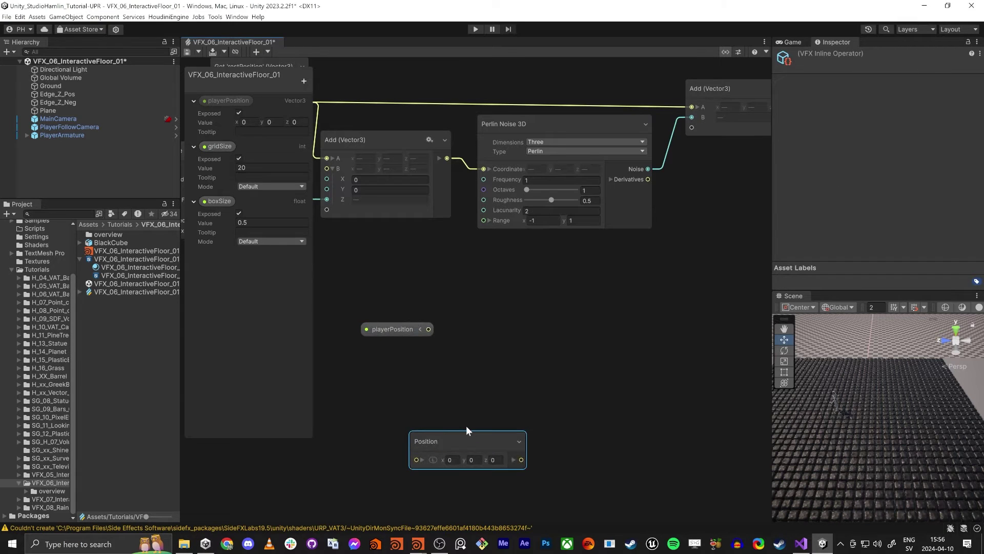
{"action": "key", "text": "Delete"}
Step: Create a Get Attribute: position node and arrange it below the playerPosition node
{"action": "key", "text": "space"}
{"action": "type", "text": "get pos"}
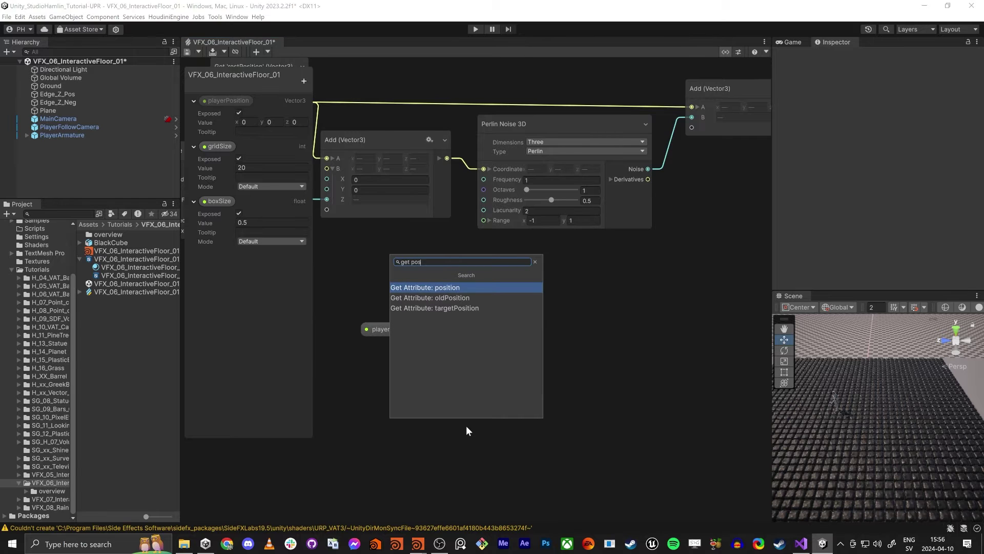
{"action": "key", "text": "Return"}
{"action": "left_click_drag", "start_coordinate": [539, 454], "coordinate": [399, 397]}
{"action": "left_click", "coordinate": [566, 321]}
{"action": "left_click_drag", "start_coordinate": [395, 329], "coordinate": [380, 312]}
Step: Create a Distance node with playerPosition connected to input A and the position attribute connected to input B
{"action": "key", "text": "space"}
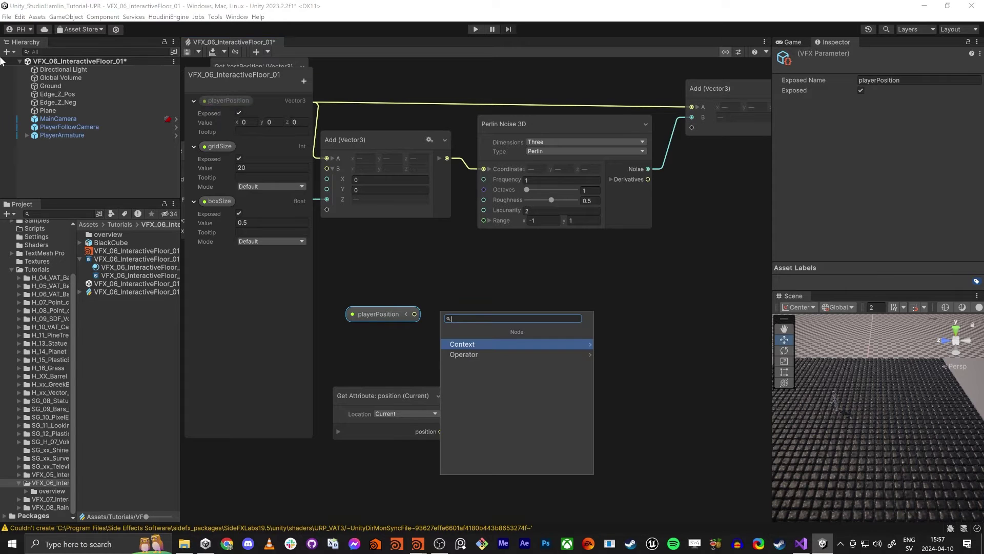
{"action": "type", "text": "distan"}
{"action": "key", "text": "Return"}
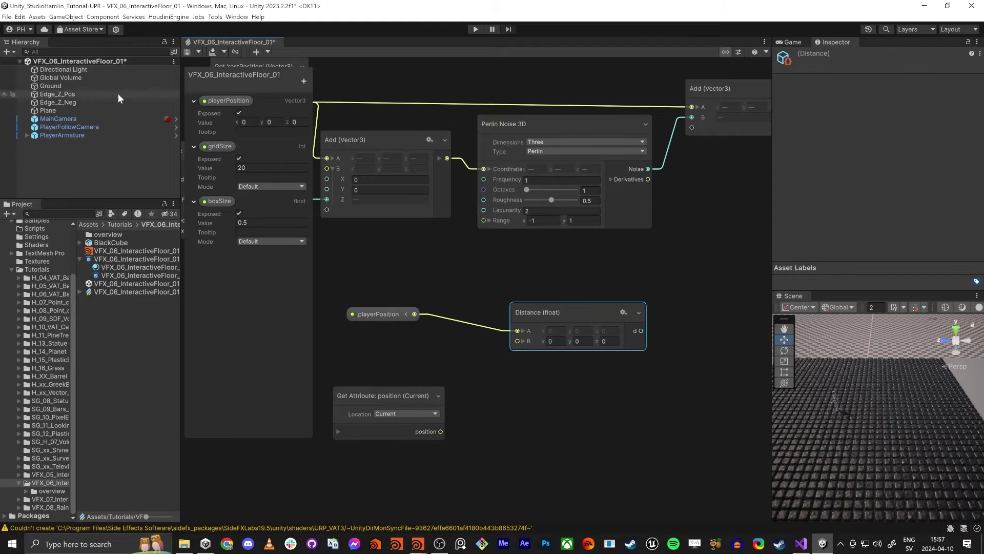
{"action": "left_click_drag", "start_coordinate": [517, 341], "coordinate": [441, 432]}
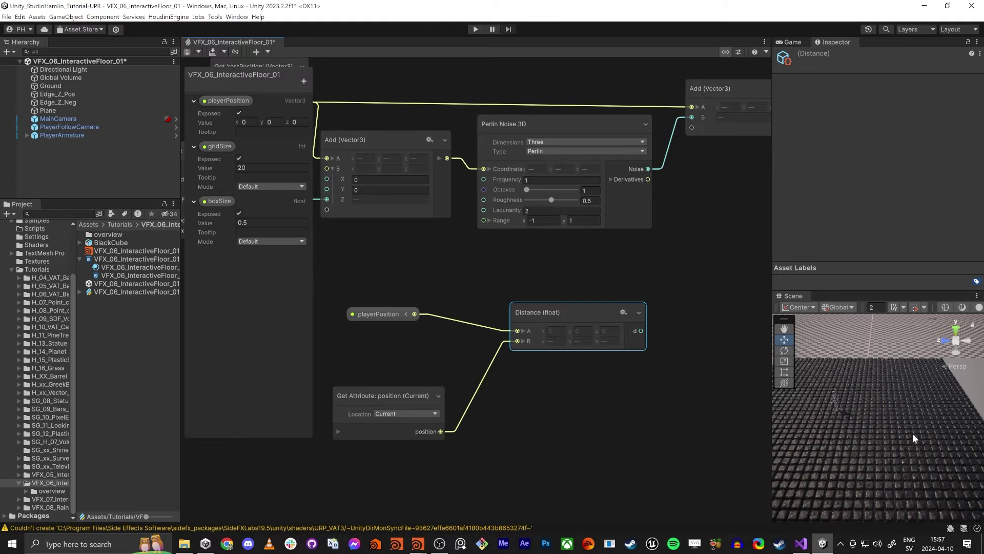
{"action": "middle_click_drag", "start_coordinate": [583, 364], "coordinate": [446, 357]}
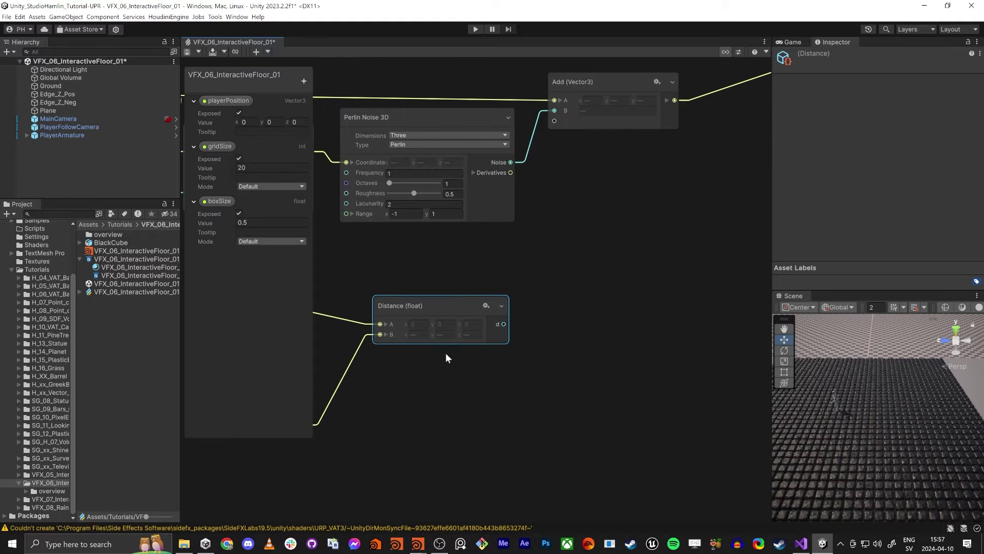
{"action": "middle_click_drag", "start_coordinate": [525, 330], "coordinate": [433, 282]}
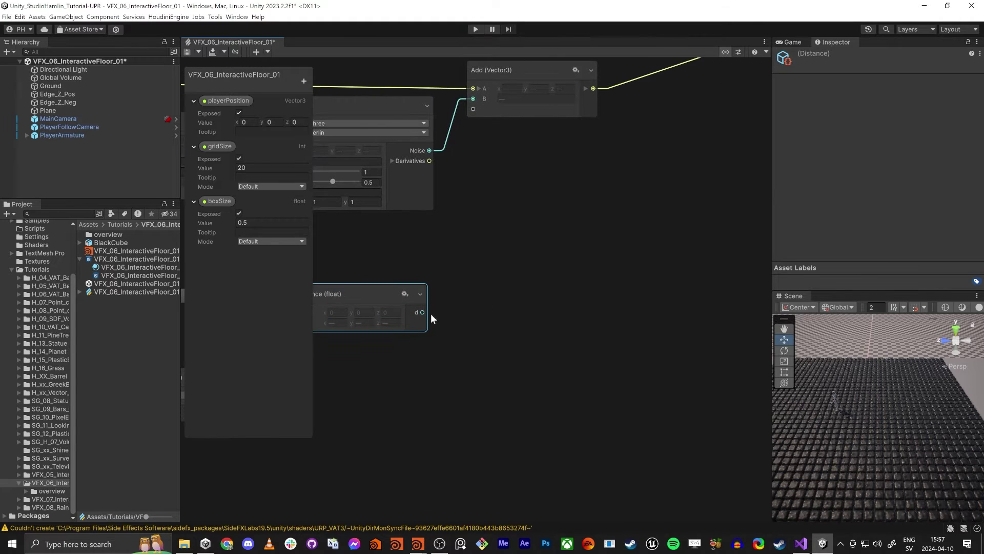
Step: Create a Remap node fed by the Distance output and place it to the right of the Distance node
{"action": "left_click_drag", "start_coordinate": [423, 313], "coordinate": [462, 314]}
{"action": "type", "text": "rema"}
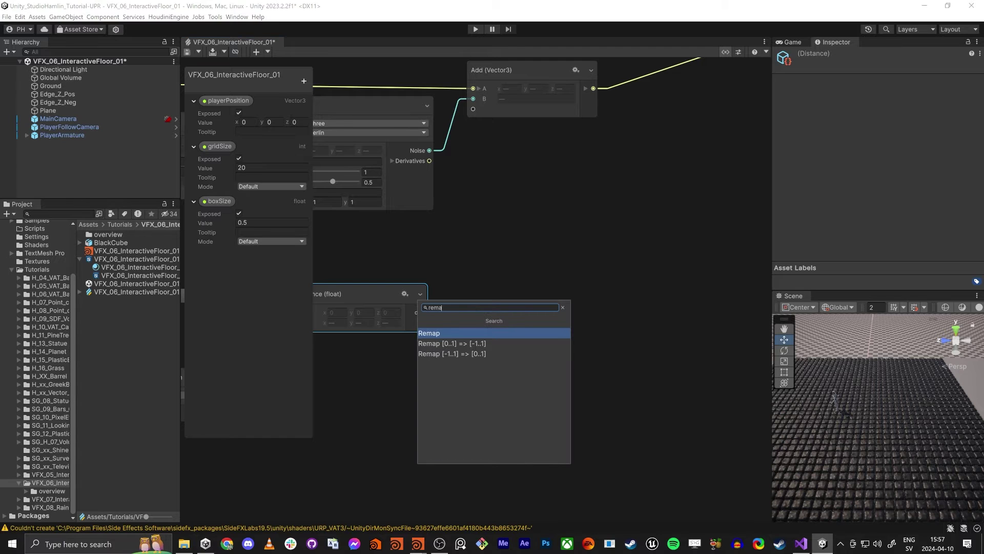
{"action": "type", "text": "p"}
{"action": "key", "text": "Return"}
{"action": "left_click_drag", "start_coordinate": [546, 285], "coordinate": [582, 269]}
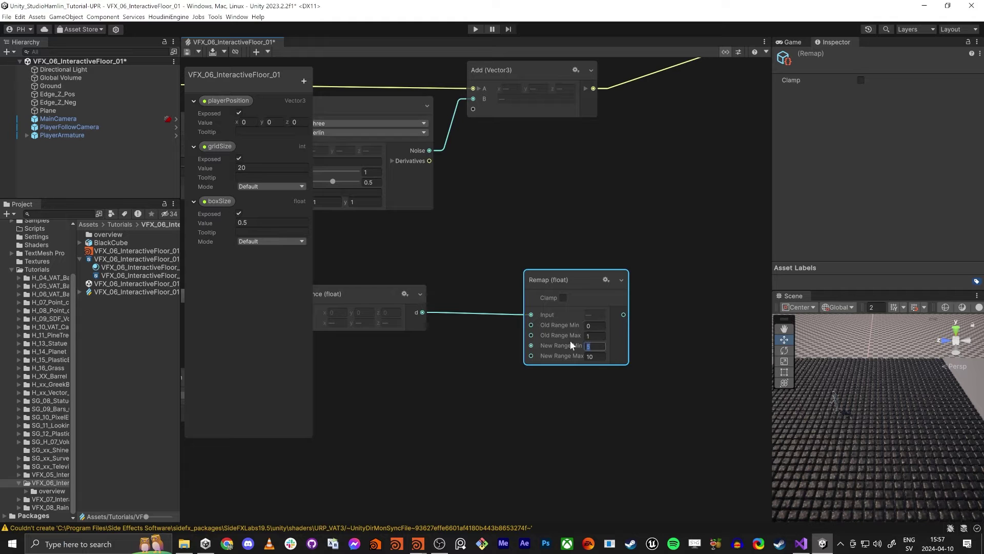
Step: Set the Remap node's New Range Min to 0 and New Range Max to 1, and enable Clamp
{"action": "type", "text": "0"}
{"action": "key", "text": "Tab"}
{"action": "type", "text": "1"}
{"action": "left_click", "coordinate": [702, 288]}
{"action": "middle_click_drag", "start_coordinate": [678, 288], "coordinate": [613, 321]}
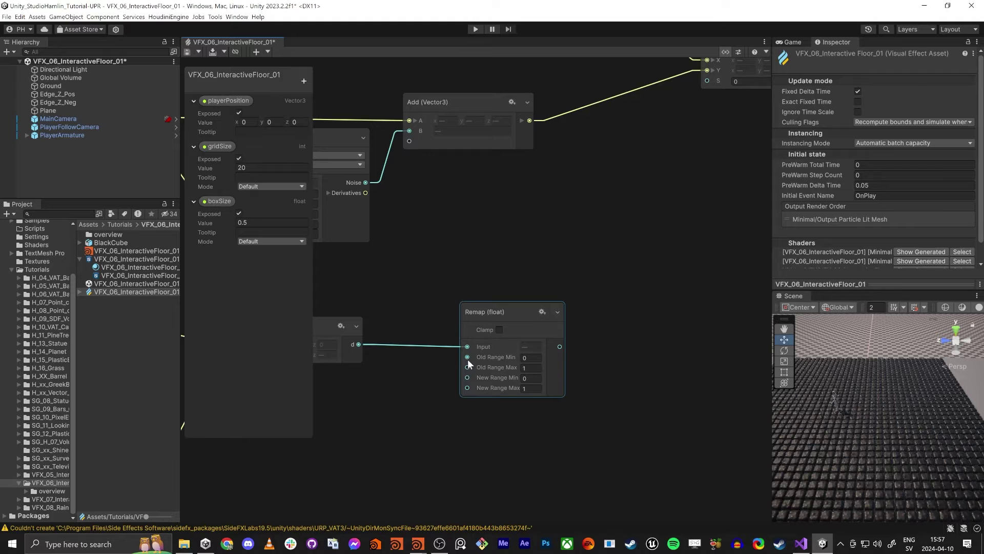
{"action": "left_click", "coordinate": [499, 329]}
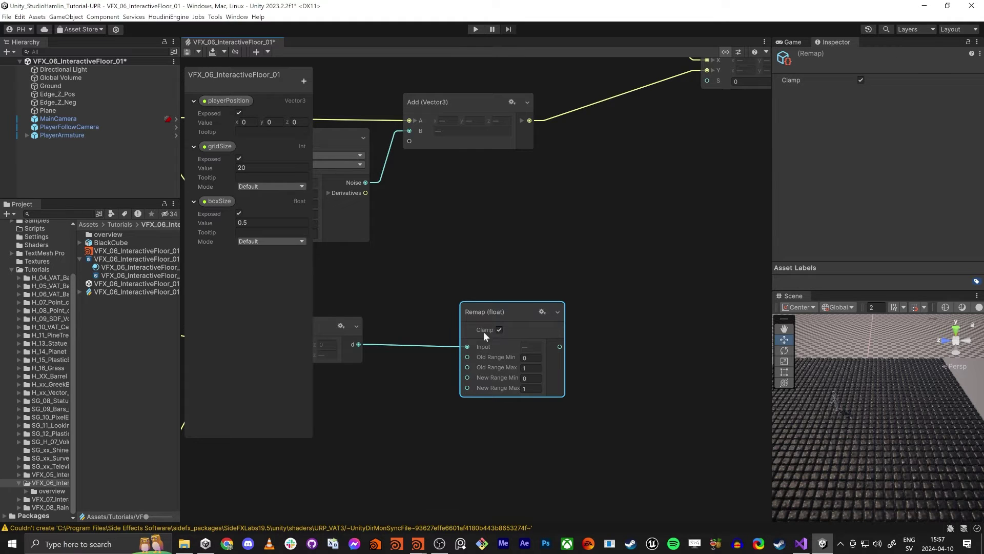
Step: Connect the Remap output to the Lerp node's S input and inspect the cubes around the character in the scene
{"action": "middle_click_drag", "start_coordinate": [606, 230], "coordinate": [530, 270]}
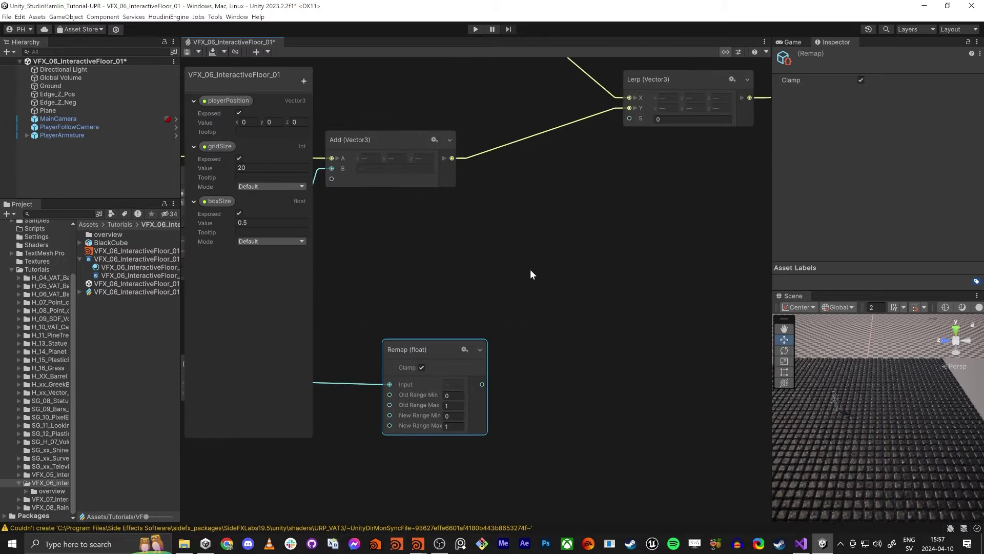
{"action": "scroll", "coordinate": [529, 269], "scroll_direction": "down", "scroll_amount": 2}
{"action": "left_click_drag", "start_coordinate": [605, 155], "coordinate": [496, 355]}
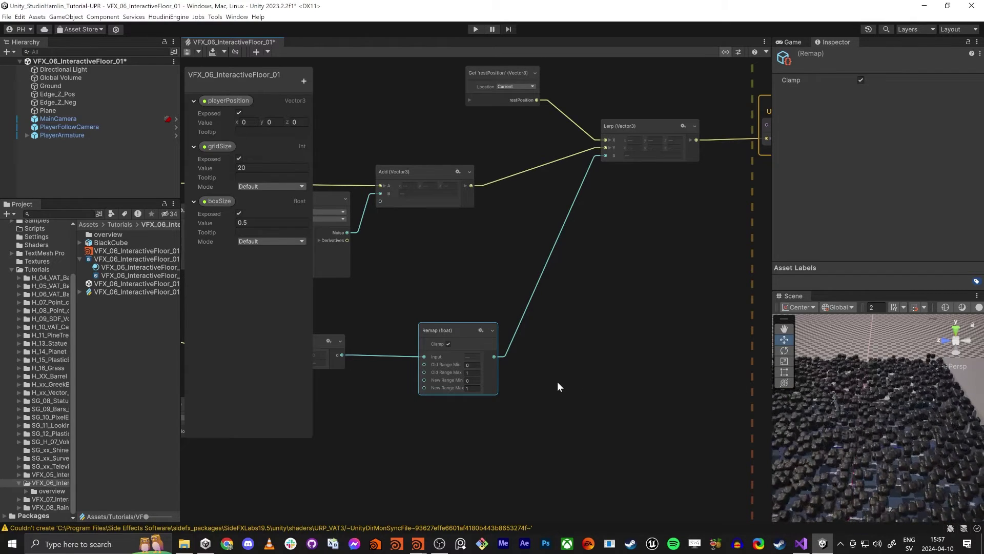
{"action": "right_click_drag", "start_coordinate": [834, 396], "coordinate": [849, 447]}
{"action": "key", "text": "w"}
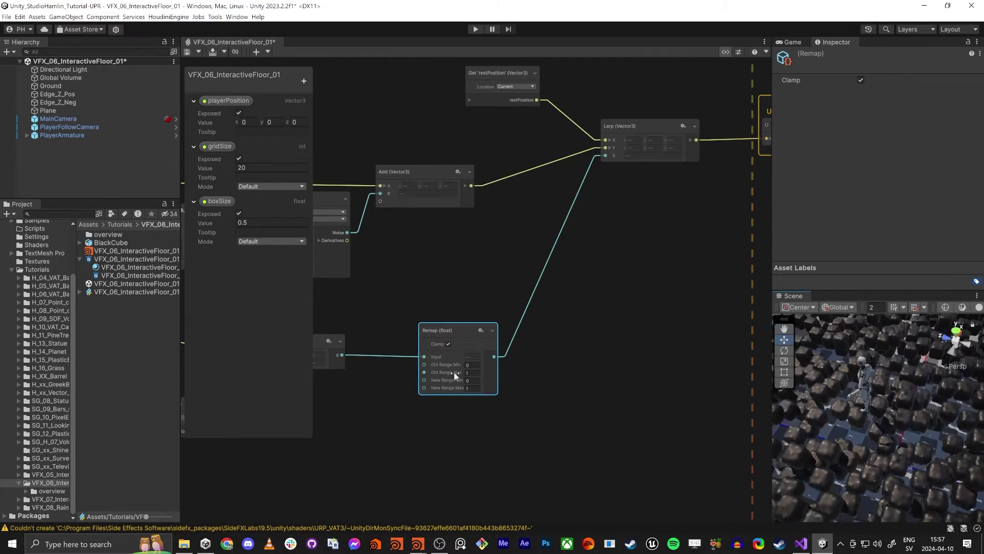
Step: Try the Remap node with a New Range Min of 0.02 and a New Range Max of 2.08
{"action": "left_click", "coordinate": [470, 372]}
{"action": "type", "text": "1.9"}
{"action": "left_click_drag", "start_coordinate": [448, 365], "coordinate": [462, 380]}
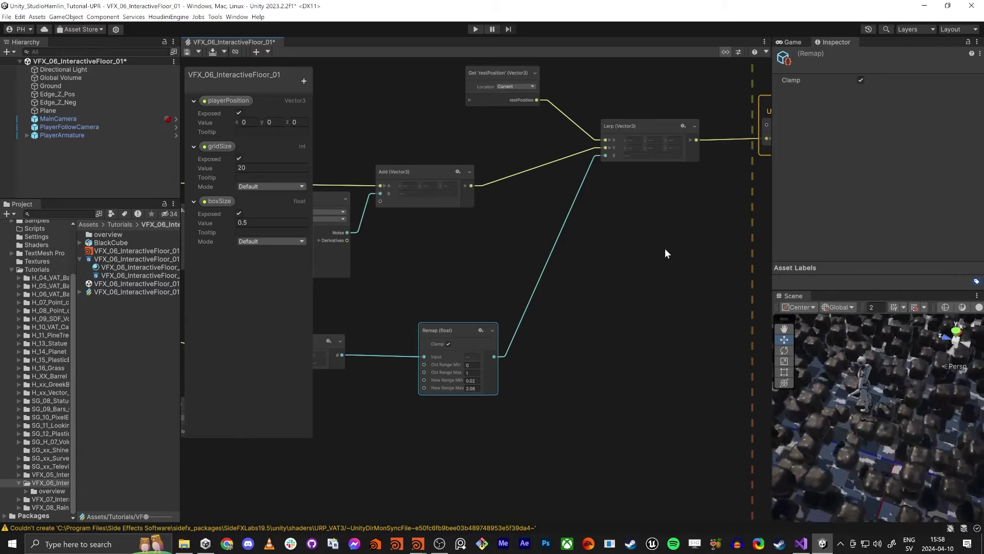
Step: Move the Get restPosition node closer to the Lerp node
{"action": "left_click_drag", "start_coordinate": [505, 73], "coordinate": [518, 164]}
{"action": "middle_click_drag", "start_coordinate": [576, 348], "coordinate": [583, 296]}
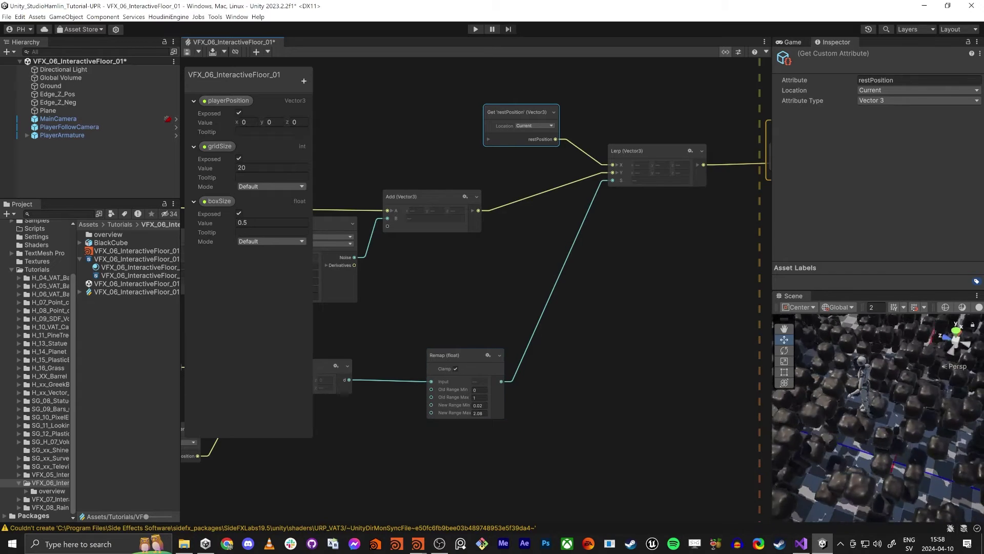
{"action": "left_click", "coordinate": [717, 369]}
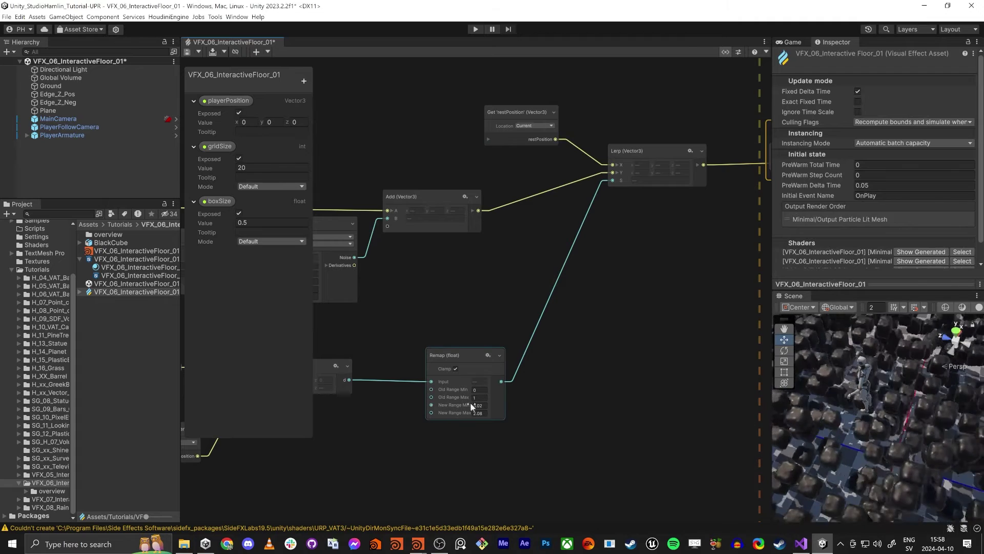
Step: Try the Remap node with New Range Min -0.35, Old Range Min 1 and Old Range Max 1.4
{"action": "left_click_drag", "start_coordinate": [469, 405], "coordinate": [463, 405]}
{"action": "left_click", "coordinate": [479, 389]}
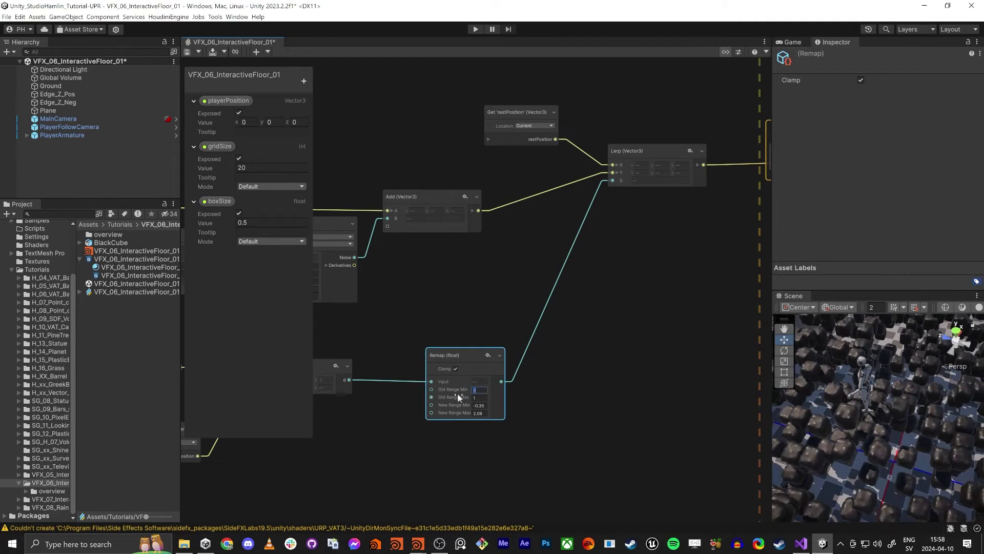
{"action": "type", "text": "0.33"}
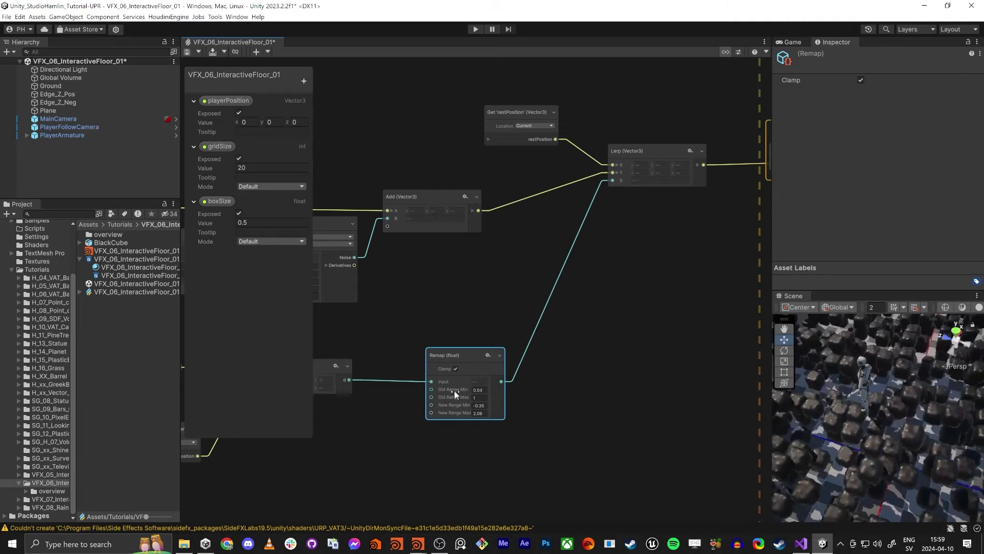
{"action": "left_click", "coordinate": [479, 390]}
{"action": "type", "text": "1"}
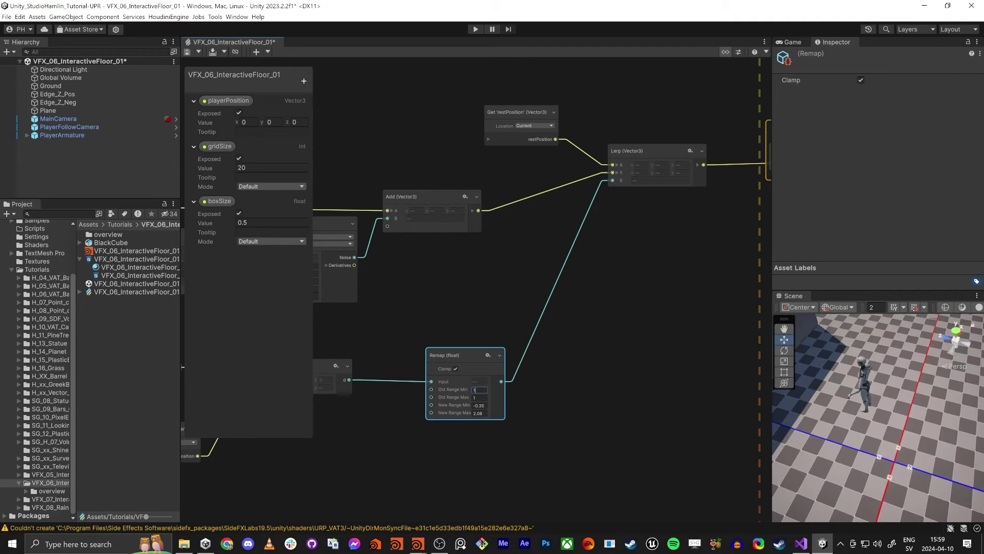
{"action": "left_click_drag", "start_coordinate": [463, 398], "coordinate": [471, 398]}
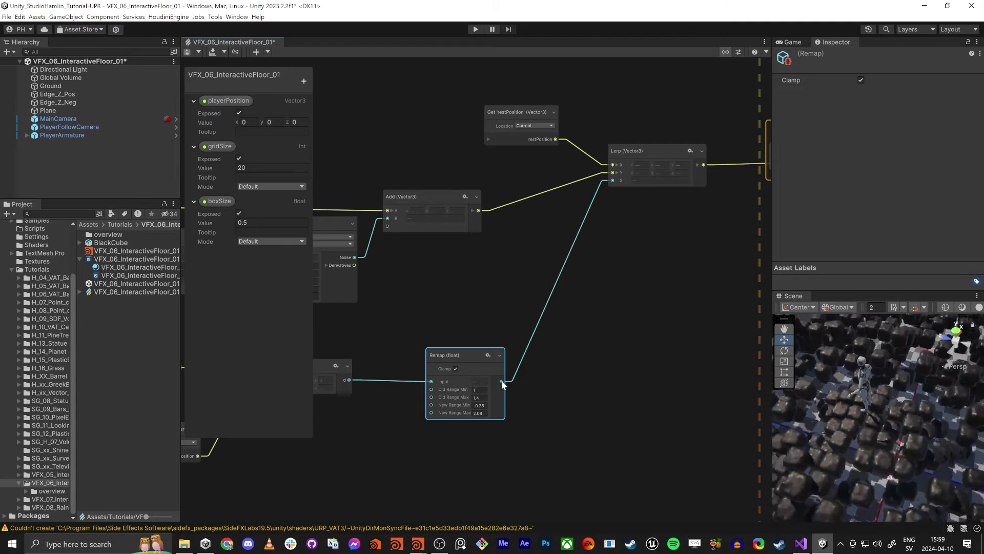
Step: Undo the Remap node's New Range changes and set Old Range Min to 1.52 and Old Range Max to 2.5
{"action": "left_click", "coordinate": [480, 389]}
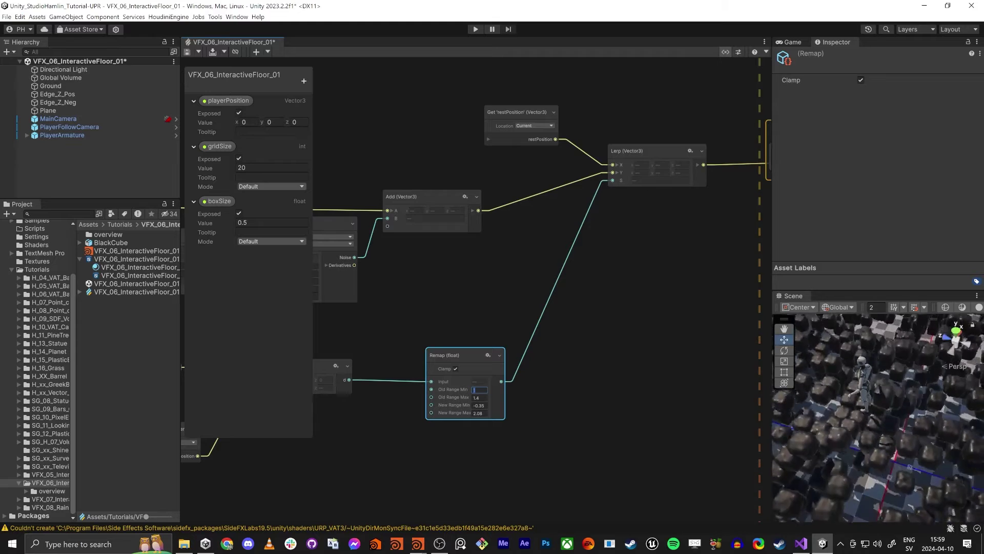
{"action": "left_click", "coordinate": [484, 405]}
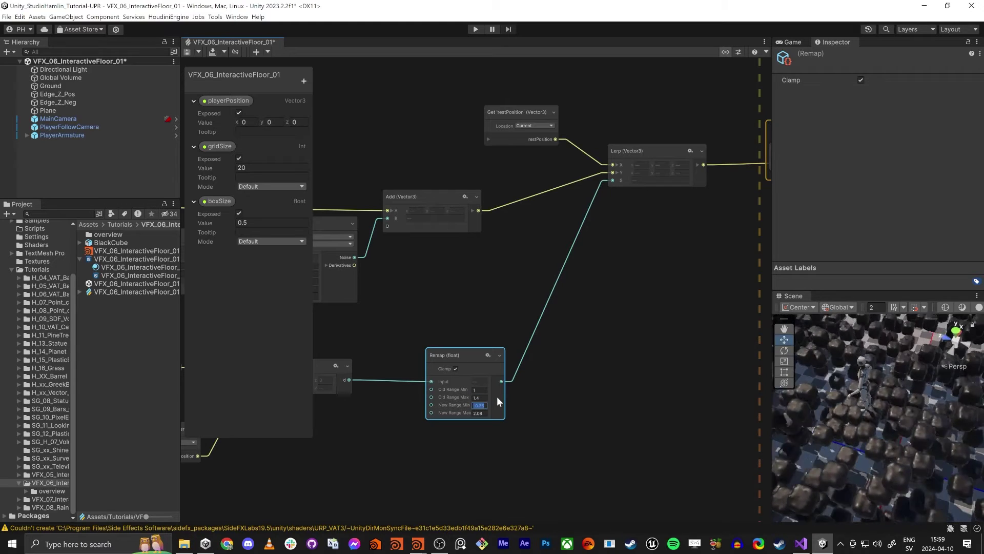
{"action": "key", "text": "ctrl+z"}
{"action": "key", "text": "ctrl+z"}
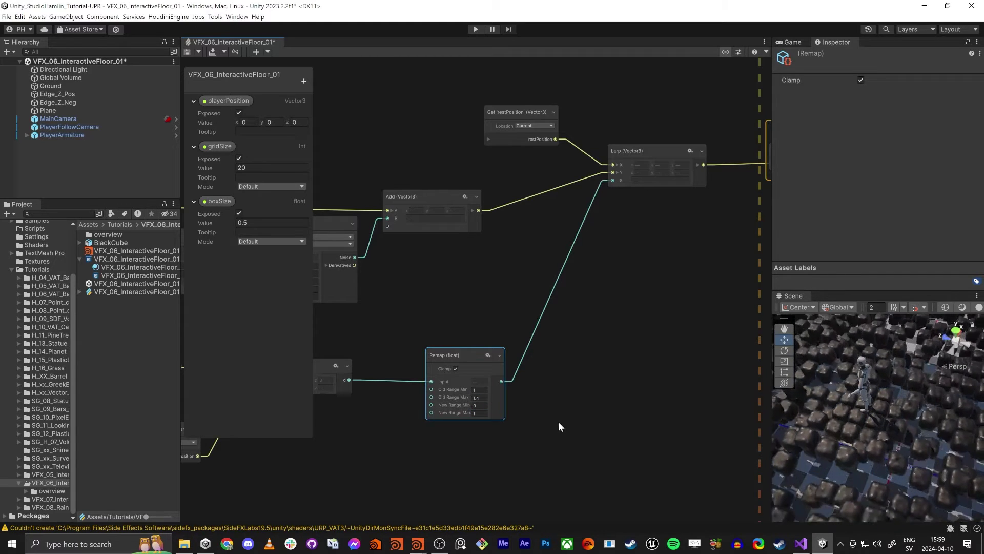
{"action": "mouse_move", "coordinate": [471, 399]}
{"action": "left_mouse_down"}
{"action": "mouse_move", "coordinate": [451, 390]}
{"action": "mouse_move", "coordinate": [477, 401]}
{"action": "mouse_move", "coordinate": [463, 389]}
{"action": "left_mouse_up"}
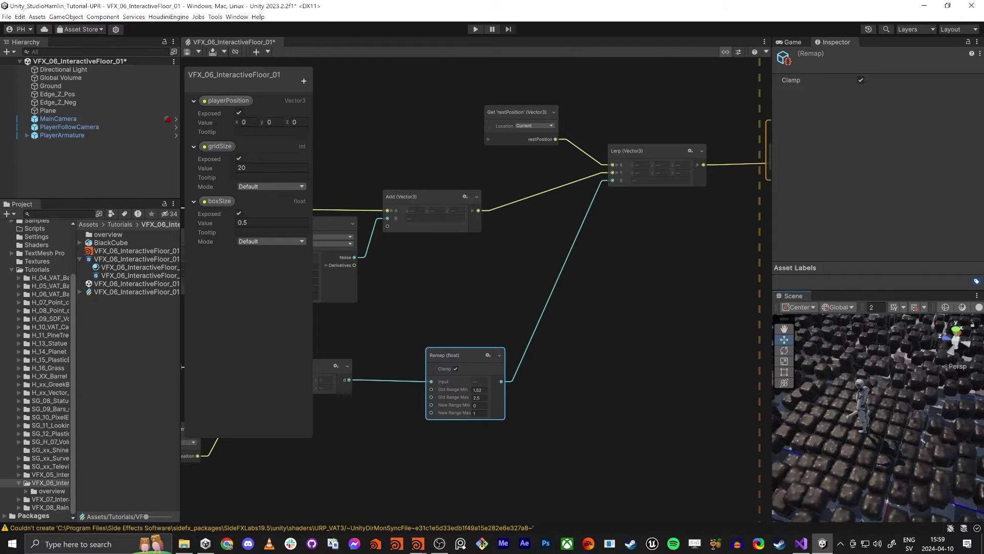
Step: Add float properties DistStartScale and DistFullScale and connect them to the Remap node's Old Range Min and Old Range Max
{"action": "left_click", "coordinate": [304, 81]}
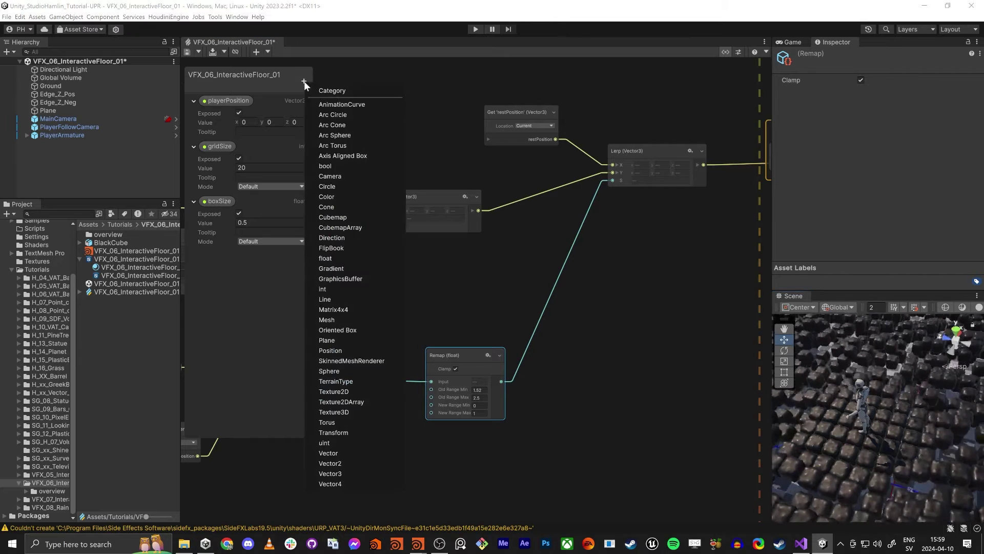
{"action": "left_click", "coordinate": [345, 259]}
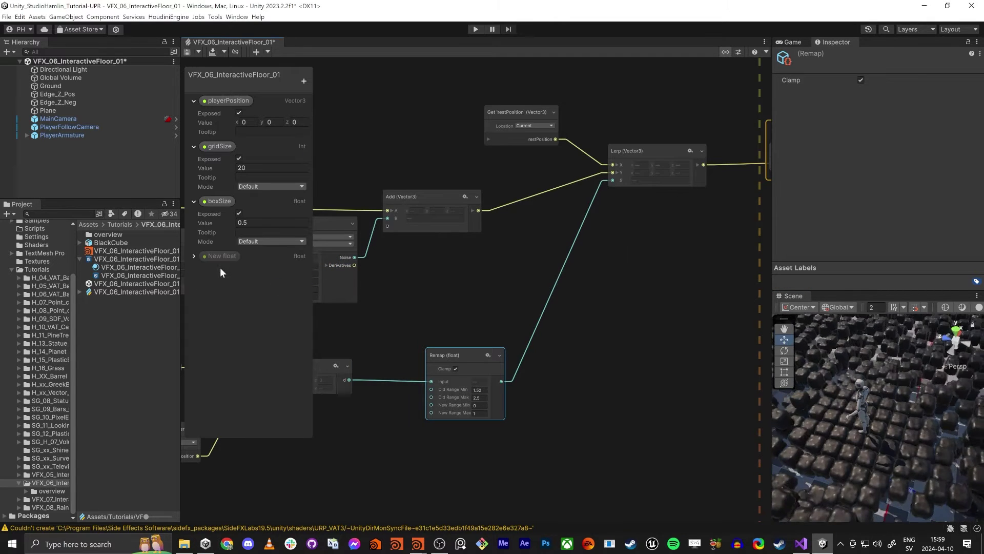
{"action": "type", "text": "DistStartScale"}
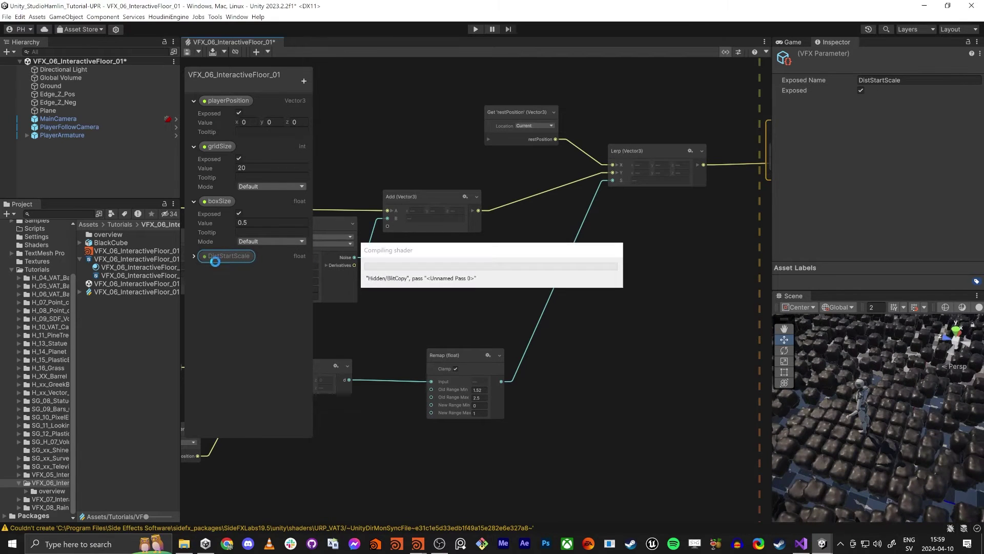
{"action": "key", "text": "ctrl+d"}
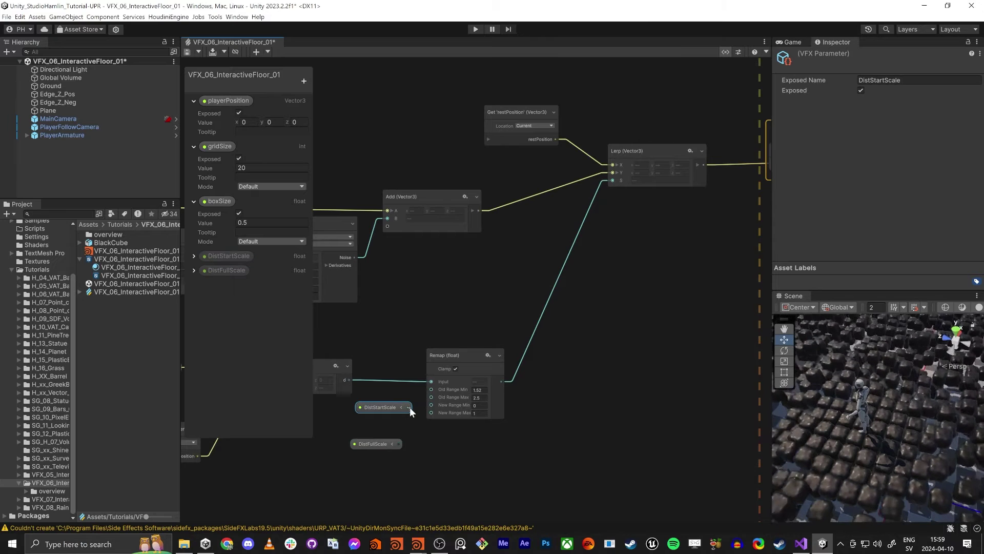
{"action": "left_click_drag", "start_coordinate": [432, 389], "coordinate": [361, 408]}
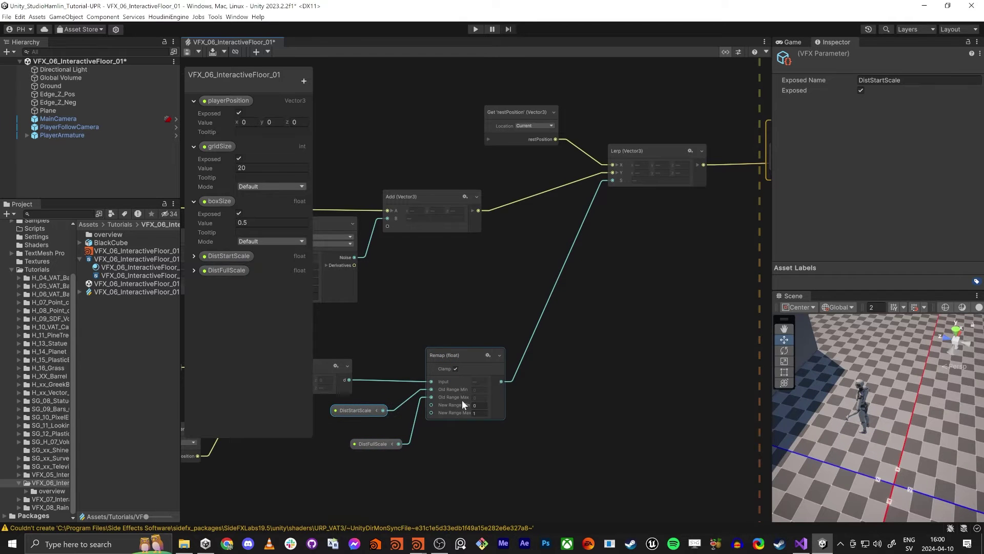
Step: Set the DistStartScale and DistFullScale properties to Range mode with a minimum of 0 and a maximum of 20
{"action": "left_click", "coordinate": [194, 271]}
{"action": "left_click", "coordinate": [194, 256]}
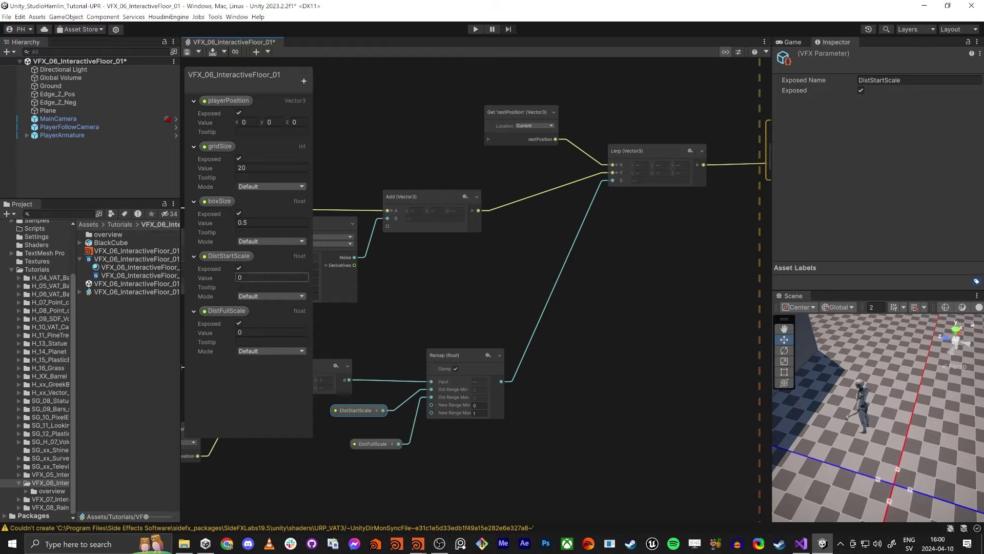
{"action": "left_click", "coordinate": [249, 296]}
{"action": "left_click", "coordinate": [262, 319]}
{"action": "left_click", "coordinate": [247, 351]}
{"action": "left_click", "coordinate": [259, 393]}
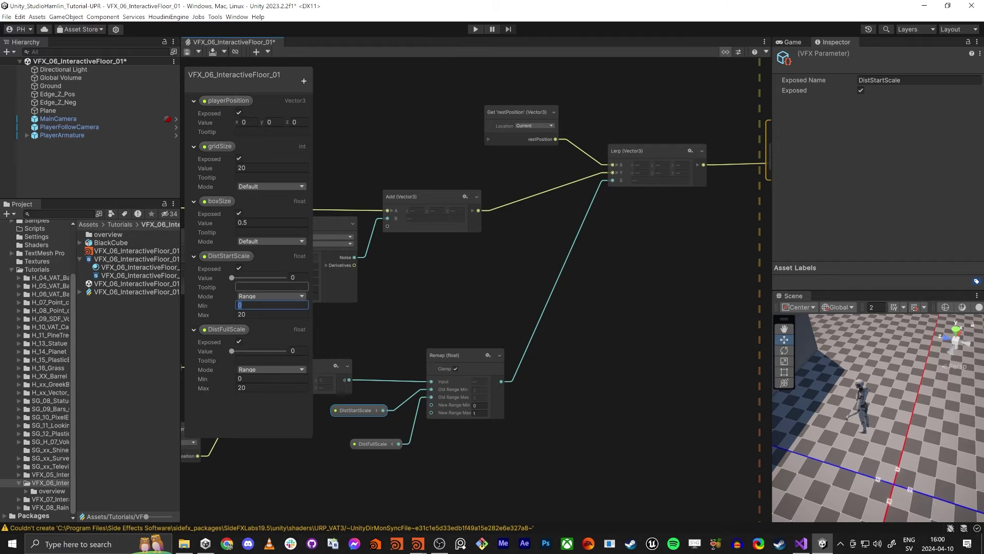
Step: Set DistStartScale to 1 and DistFullScale to 3, and check the cubes around the character in the scene
{"action": "type", "text": "1"}
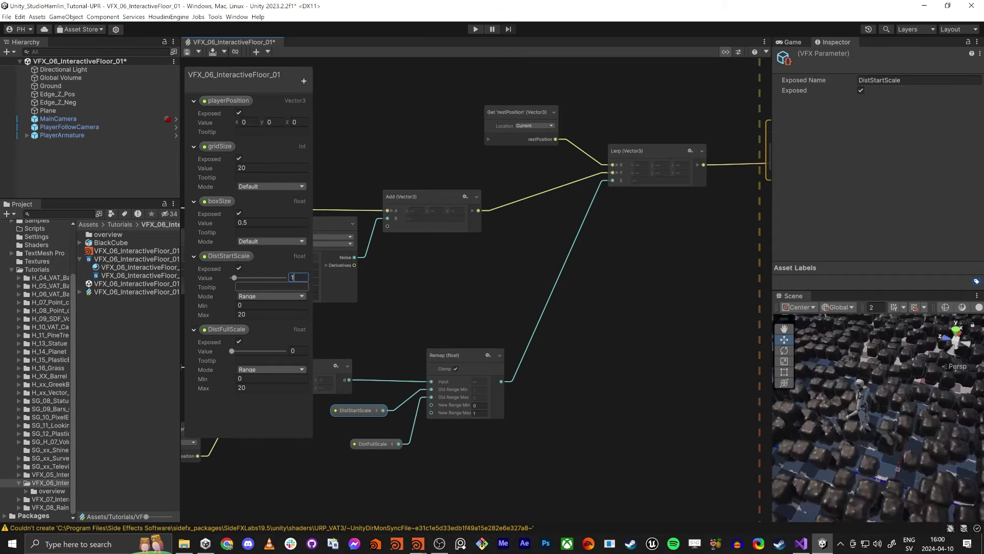
{"action": "left_click", "coordinate": [298, 351]}
{"action": "type", "text": "3"}
{"action": "key", "text": "Tab"}
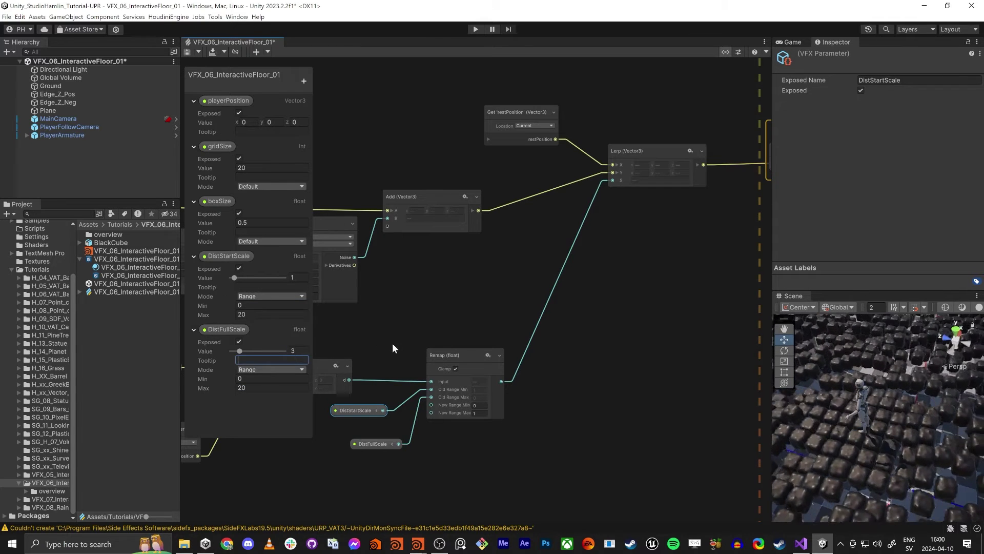
{"action": "middle_click_drag", "start_coordinate": [392, 343], "coordinate": [413, 331]}
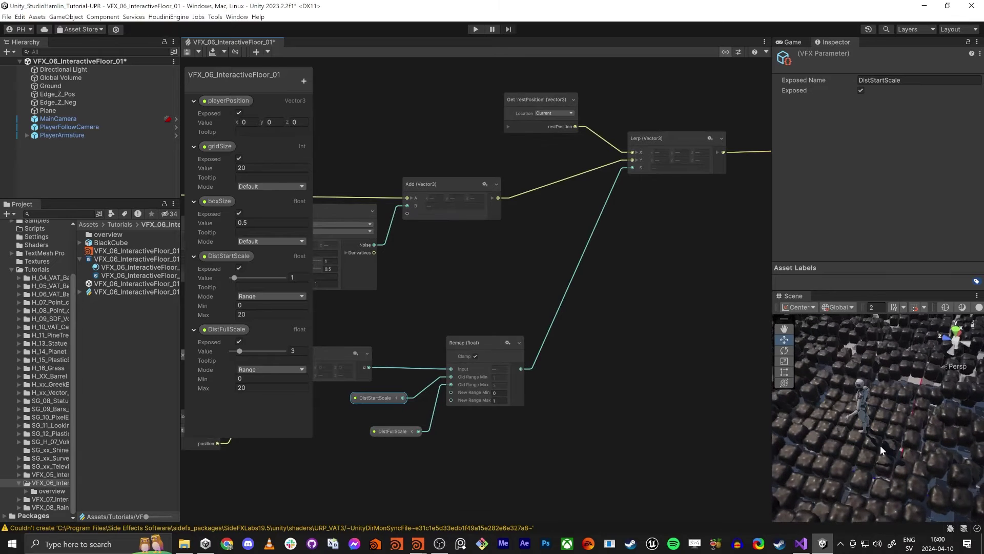
{"action": "right_click_drag", "start_coordinate": [857, 460], "coordinate": [855, 435]}
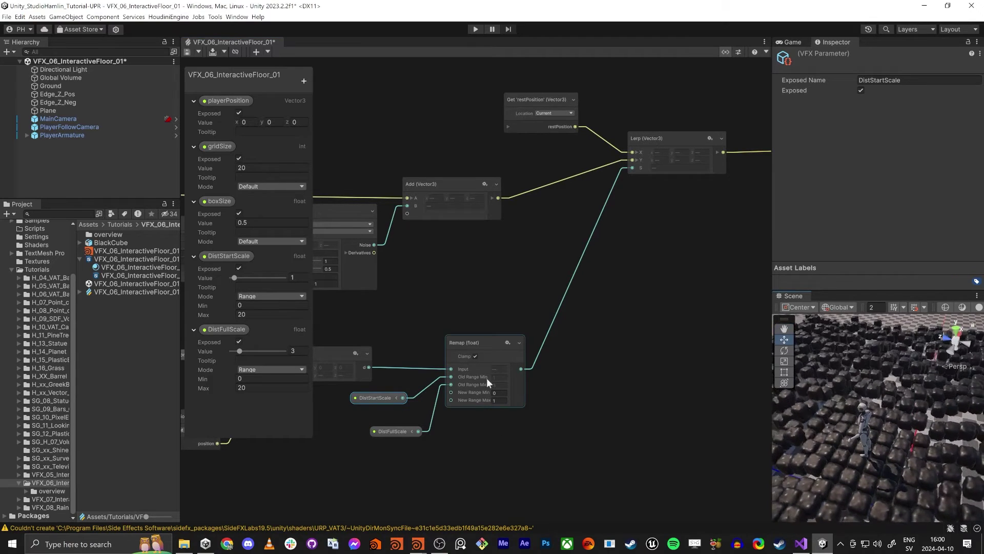
Step: Shift the Remap and DistStartScale nodes to the right and set Remap's New Range Min to 1 and New Range Max to 0
{"action": "left_click_drag", "start_coordinate": [491, 344], "coordinate": [522, 344]}
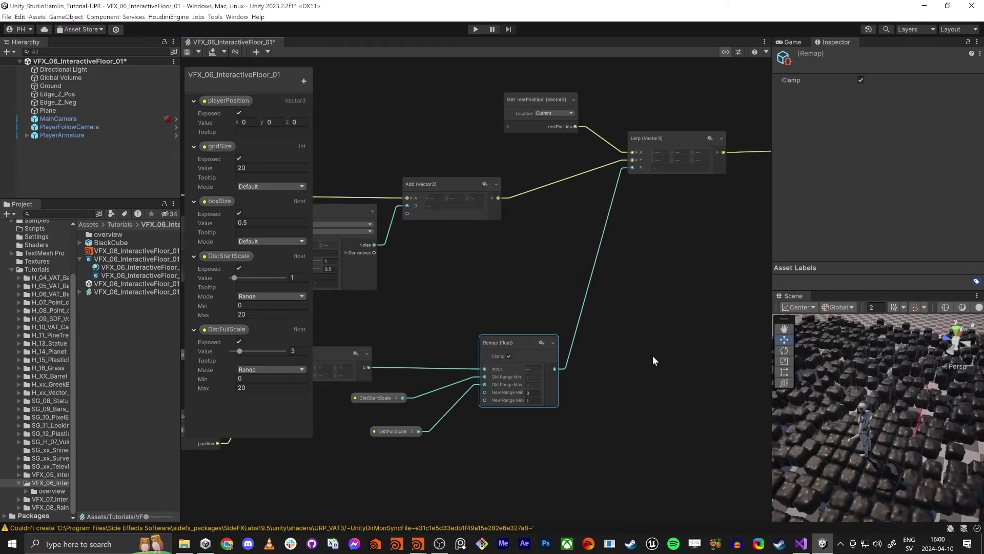
{"action": "left_click_drag", "start_coordinate": [373, 401], "coordinate": [388, 399]}
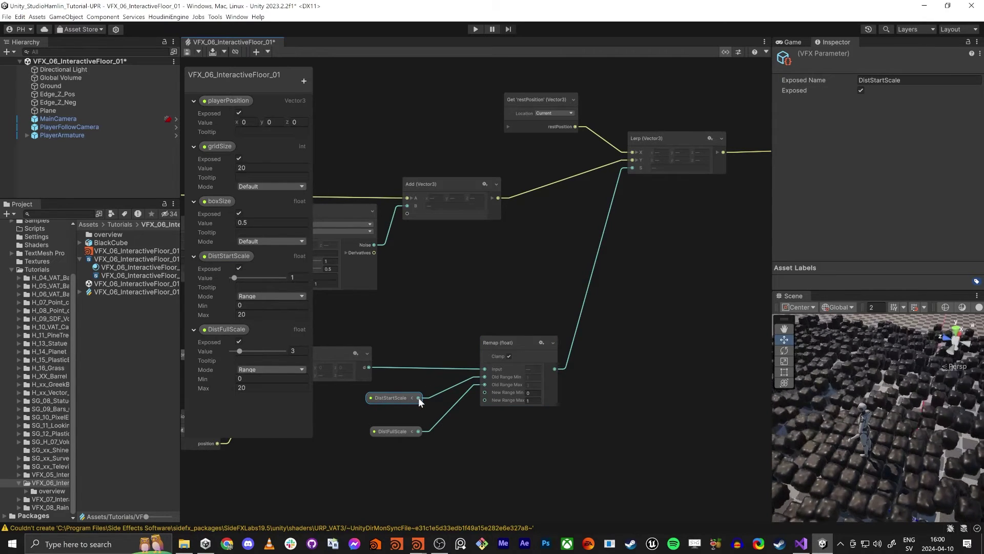
{"action": "left_click", "coordinate": [532, 394]}
{"action": "type", "text": "1"}
{"action": "key", "text": "Tab"}
{"action": "type", "text": "0"}
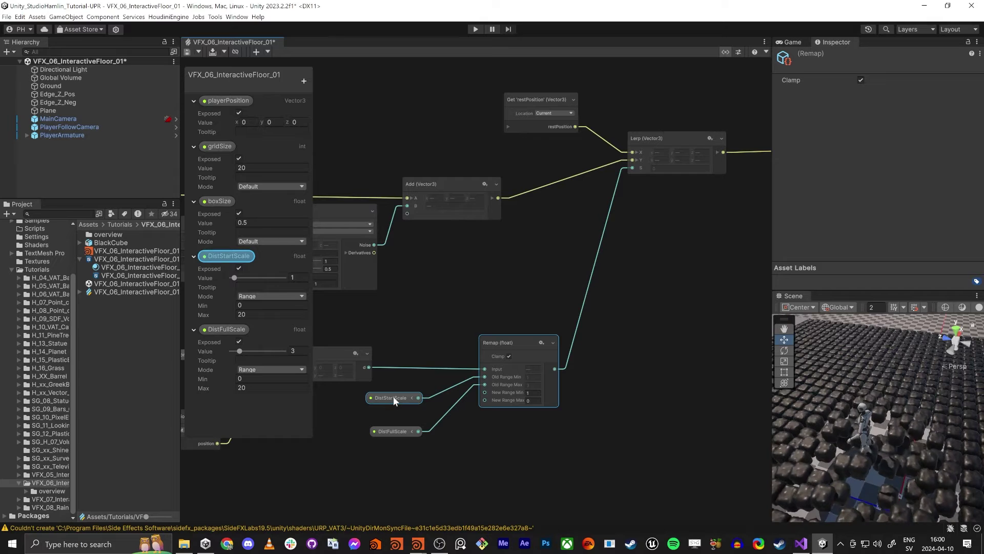
Step: Move the DistStartScale node closer to the Remap node and deselect it
{"action": "left_click_drag", "start_coordinate": [393, 396], "coordinate": [405, 395]}
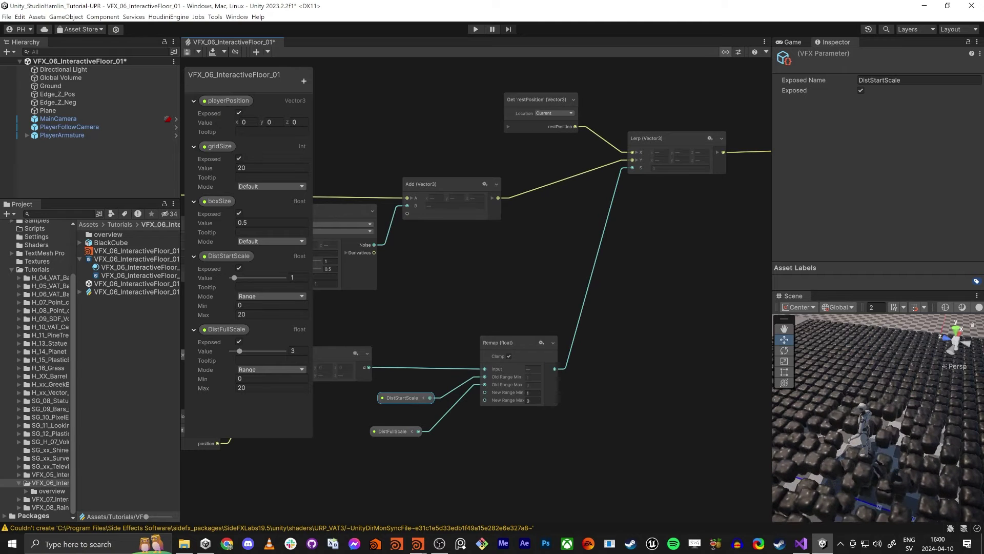
{"action": "left_click", "coordinate": [587, 316]}
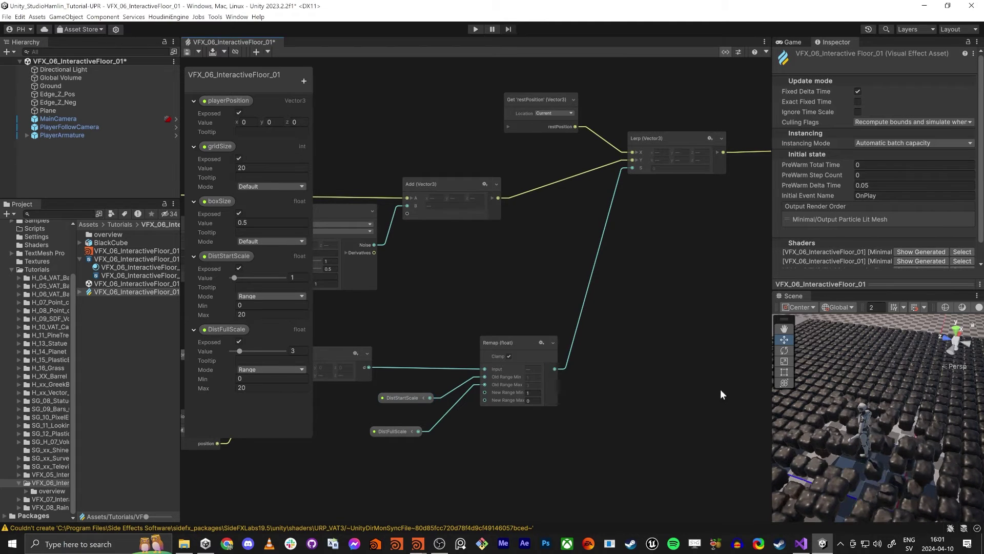
{"action": "scroll", "coordinate": [598, 346], "scroll_direction": "up", "scroll_amount": 3}
{"action": "scroll", "coordinate": [591, 339], "scroll_direction": "down", "scroll_amount": 5}
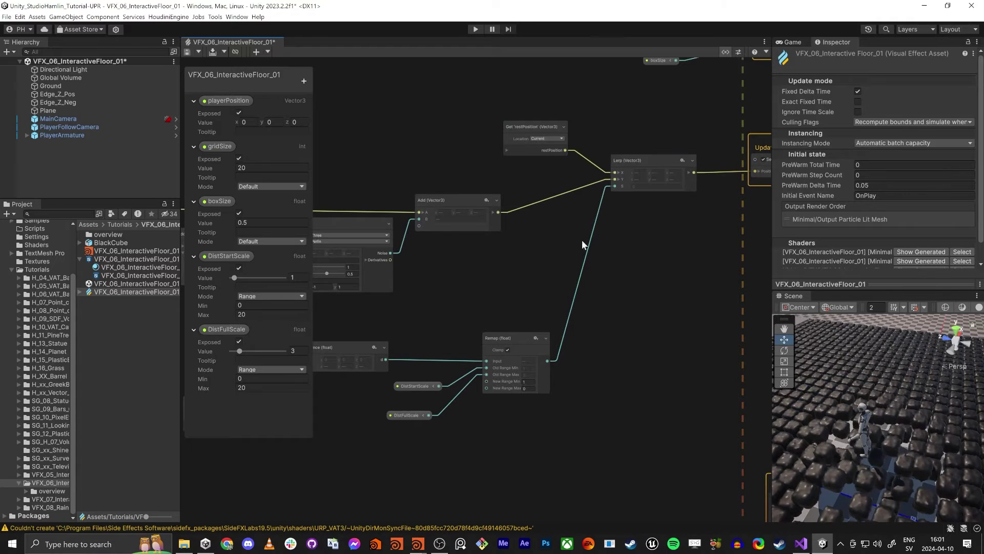
Step: Set the Remap node's New Range Min to 0 and New Range Max to 1
{"action": "left_click", "coordinate": [528, 381]}
{"action": "type", "text": "0"}
{"action": "key", "text": "Tab"}
{"action": "type", "text": "1"}
{"action": "key", "text": "Return"}
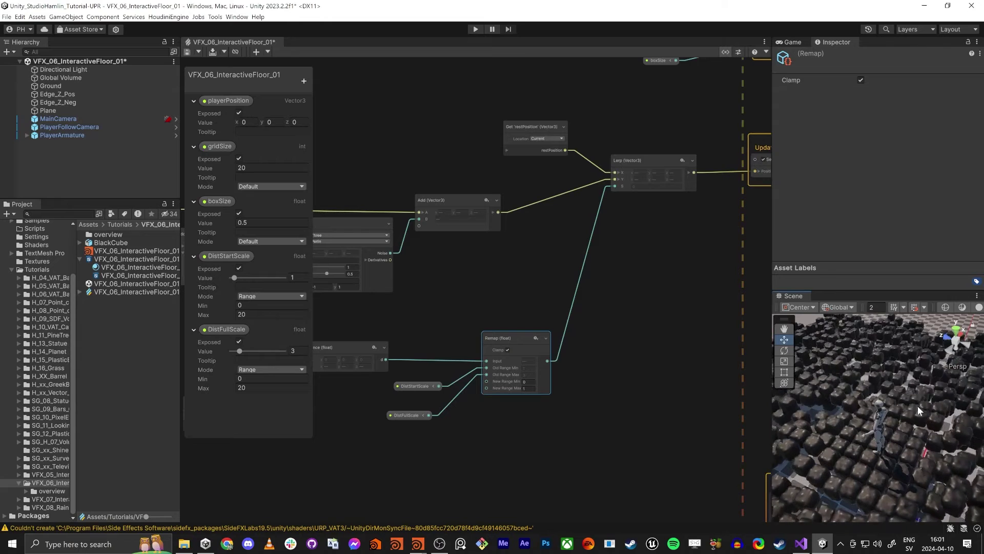
{"action": "left_click", "coordinate": [533, 390]}
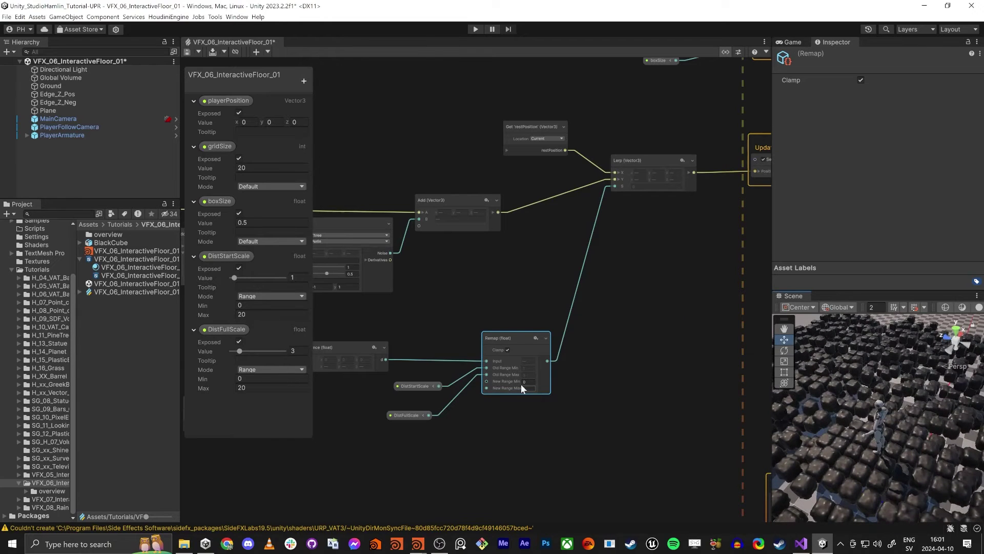
{"action": "type", "text": "1"}
{"action": "key", "text": "Return"}
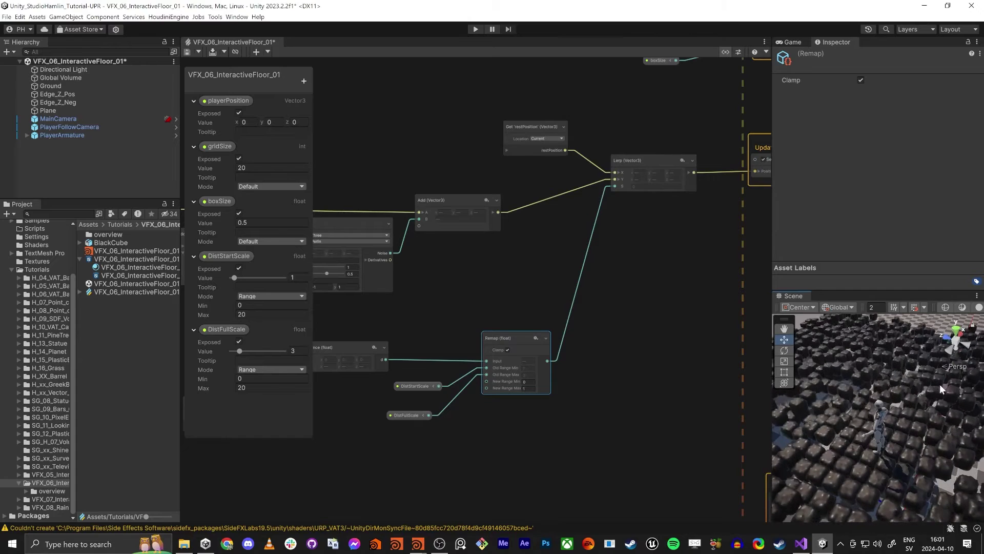
Step: Add a Set Size block to the Update Particle context
{"action": "middle_click_drag", "start_coordinate": [681, 263], "coordinate": [570, 272]}
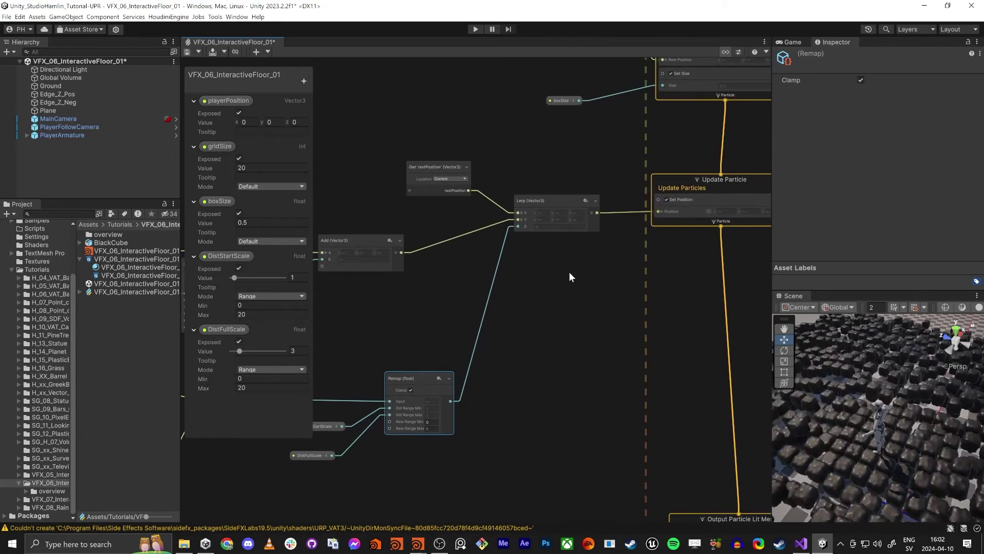
{"action": "scroll", "coordinate": [569, 272], "scroll_direction": "down", "scroll_amount": 8}
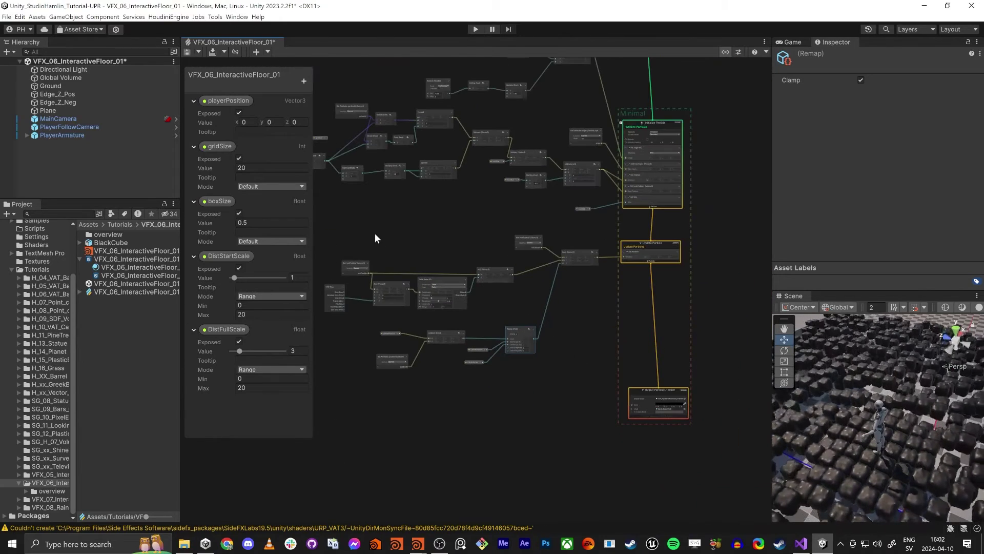
{"action": "left_click_drag", "start_coordinate": [326, 230], "coordinate": [600, 297]}
{"action": "left_click", "coordinate": [592, 297]}
{"action": "scroll", "coordinate": [645, 263], "scroll_direction": "up", "scroll_amount": 11}
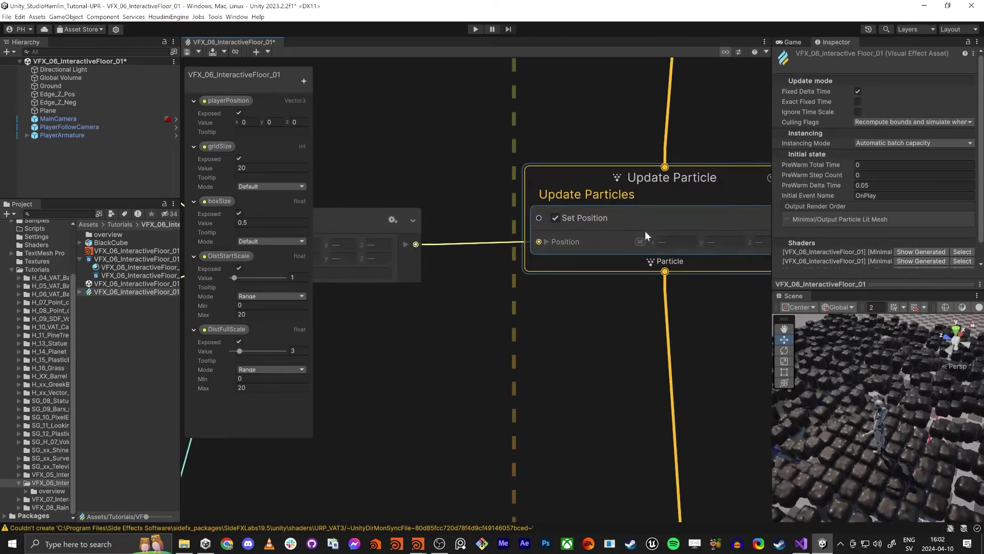
{"action": "left_click", "coordinate": [588, 186]}
{"action": "key", "text": "space"}
{"action": "type", "text": "st s"}
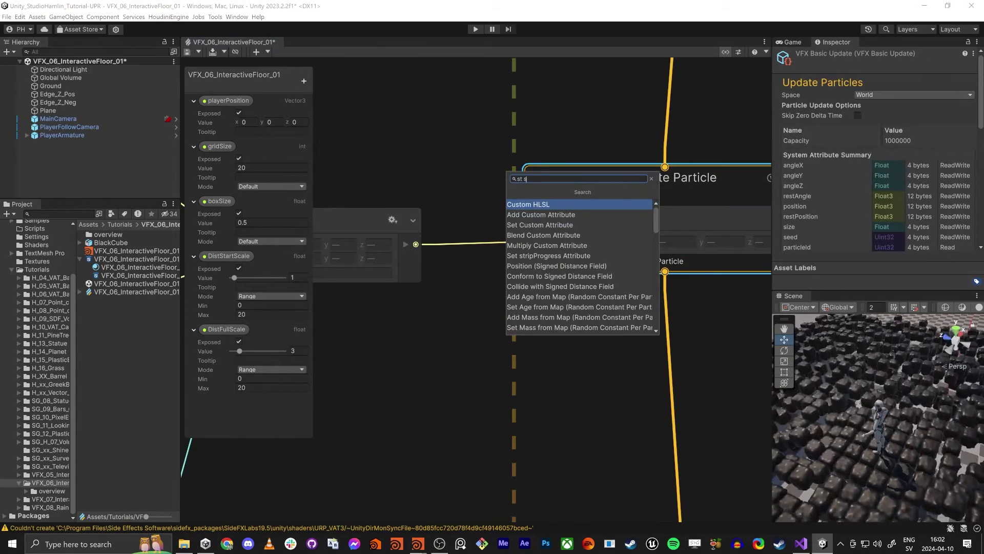
{"action": "key", "text": "BackSpace"}
{"action": "key", "text": "BackSpace"}
{"action": "key", "text": "BackSpace"}
{"action": "type", "text": "et size"}
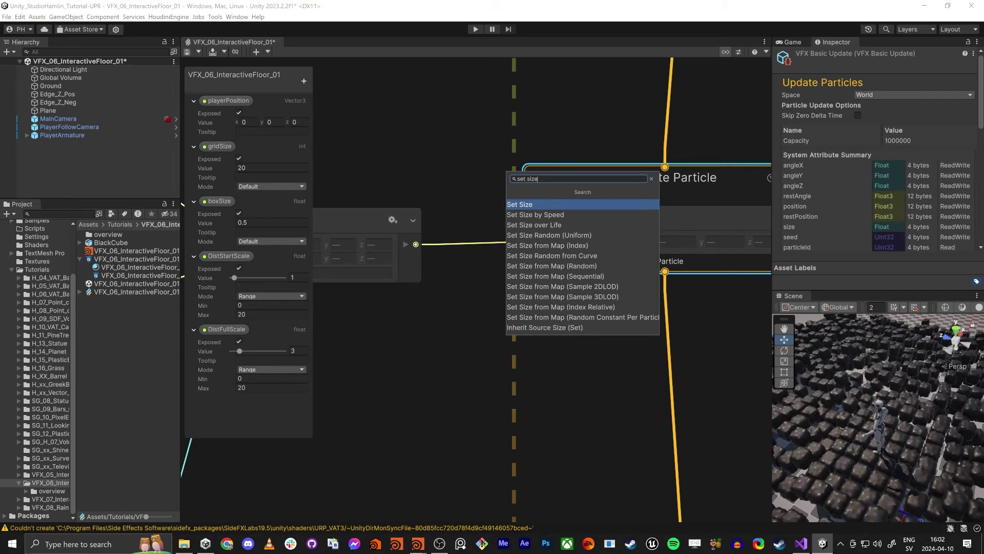
{"action": "key", "text": "Return"}
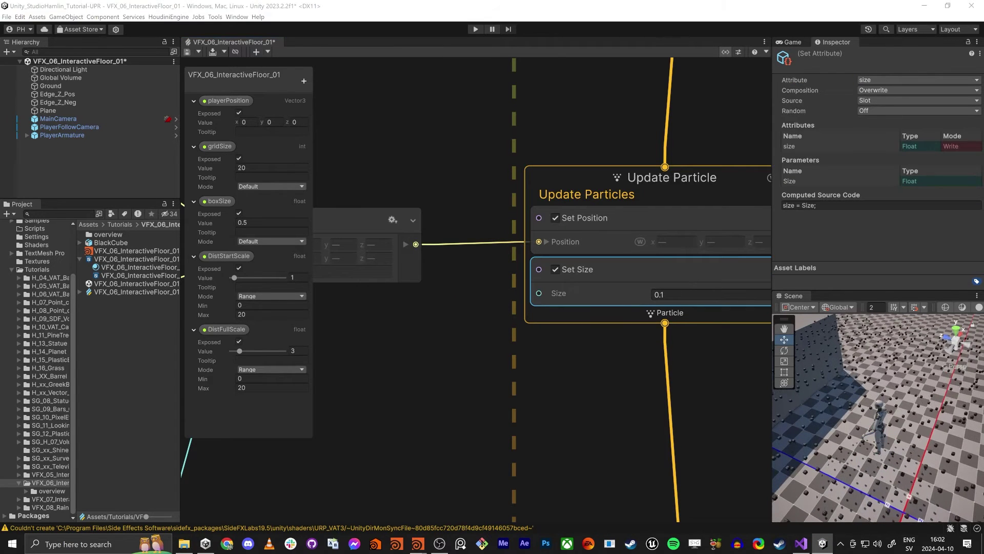
Step: Add a float Lerp node below the Vector3 Lerp node
{"action": "left_click", "coordinate": [442, 346]}
{"action": "key", "text": "space"}
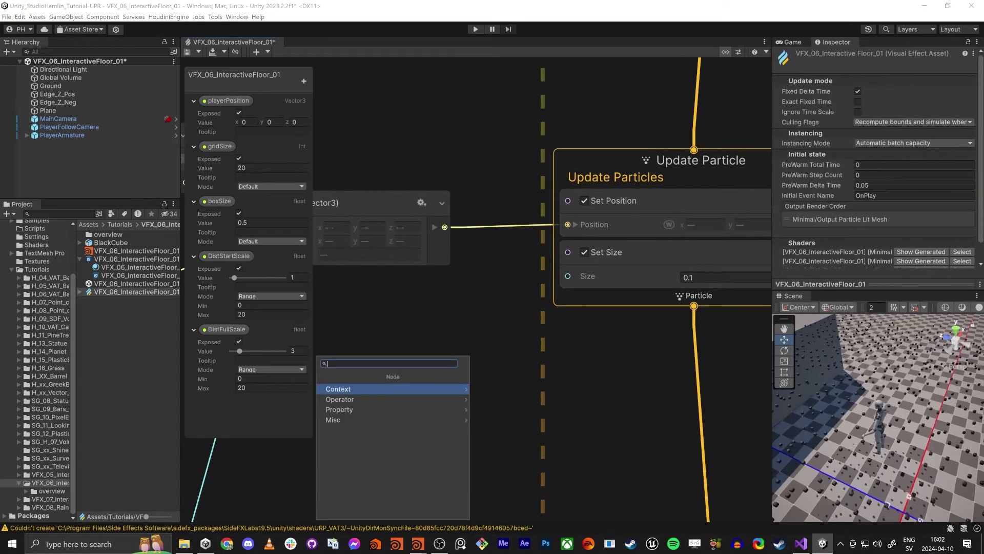
{"action": "type", "text": "ler"}
{"action": "key", "text": "Return"}
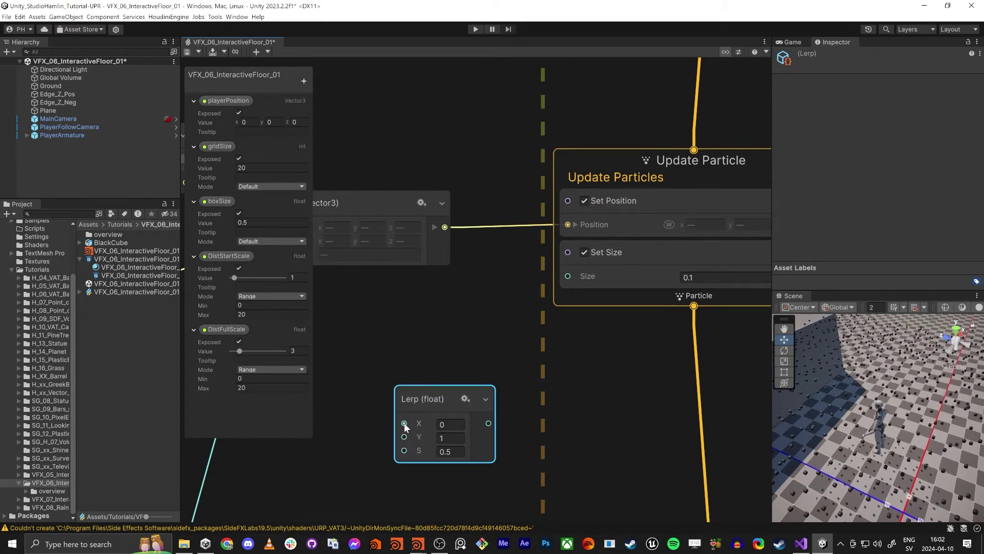
{"action": "middle_click_drag", "start_coordinate": [457, 333], "coordinate": [542, 261]}
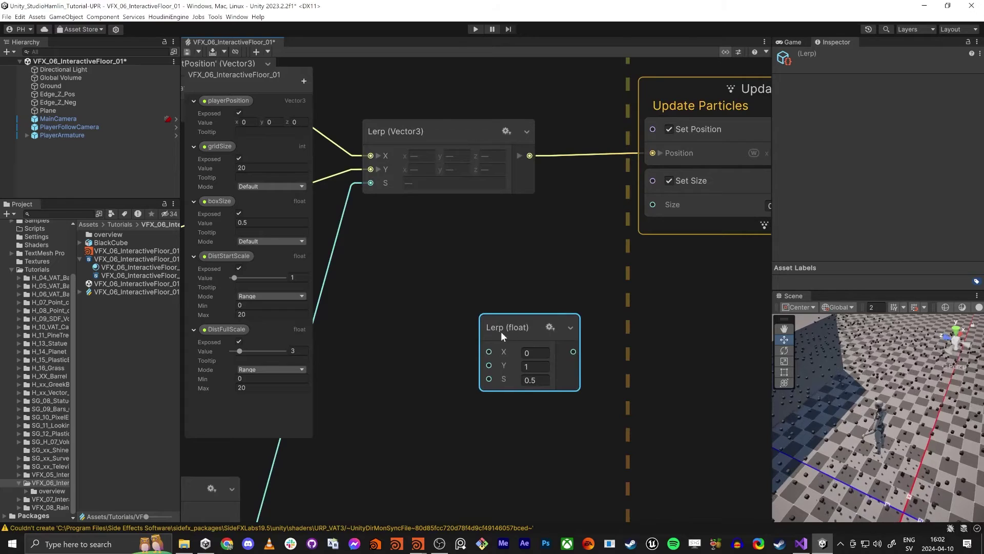
{"action": "left_click", "coordinate": [468, 250]}
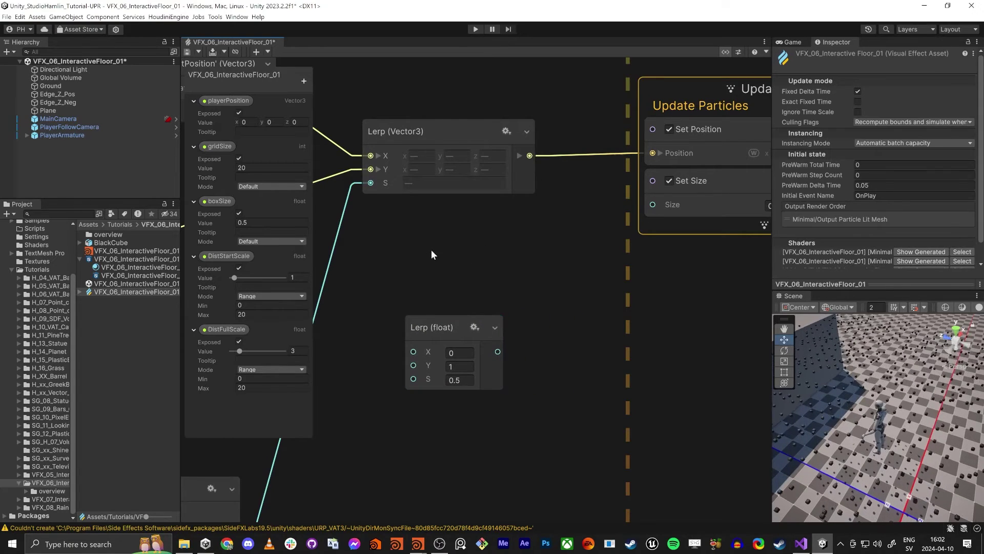
{"action": "key", "text": "space"}
{"action": "type", "text": "get siz"}
{"action": "key", "text": "Return"}
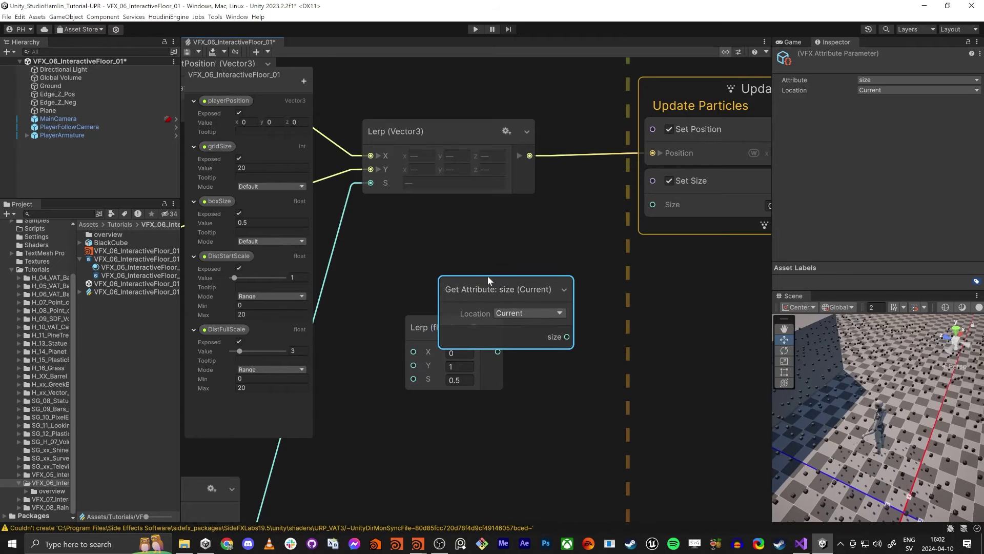
{"action": "key", "text": "Delete"}
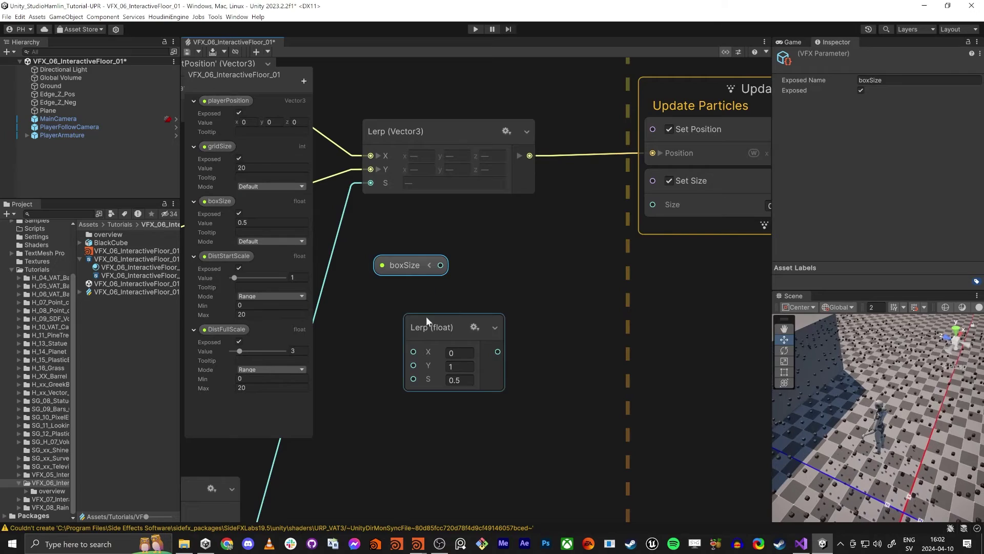
Step: Place a boxSize property node beside the float Lerp node and connect Remap's output to that Lerp's S input
{"action": "left_click", "coordinate": [428, 271]}
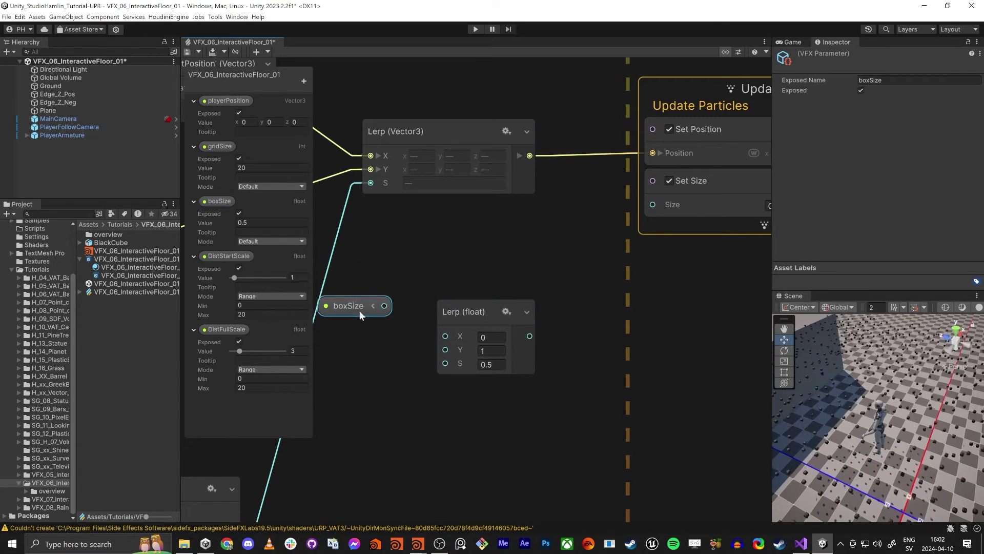
{"action": "left_click_drag", "start_coordinate": [359, 311], "coordinate": [371, 311]}
{"action": "scroll", "coordinate": [376, 436], "scroll_direction": "up", "scroll_amount": 1}
{"action": "middle_click_drag", "start_coordinate": [375, 436], "coordinate": [509, 346]}
{"action": "scroll", "coordinate": [482, 379], "scroll_direction": "down", "scroll_amount": 5}
{"action": "scroll", "coordinate": [407, 451], "scroll_direction": "up", "scroll_amount": 3}
{"action": "middle_click_drag", "start_coordinate": [481, 432], "coordinate": [491, 418]}
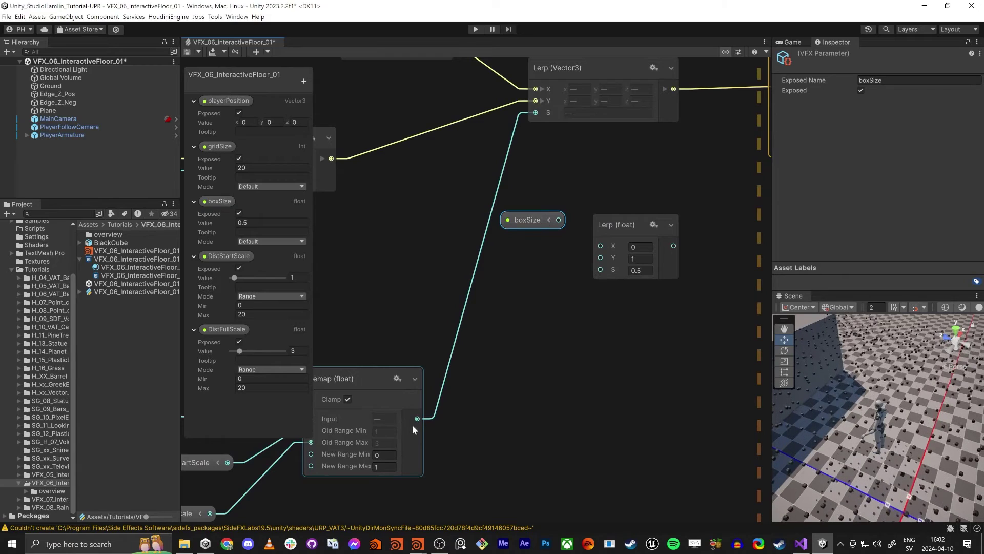
{"action": "middle_click_drag", "start_coordinate": [679, 317], "coordinate": [533, 322]}
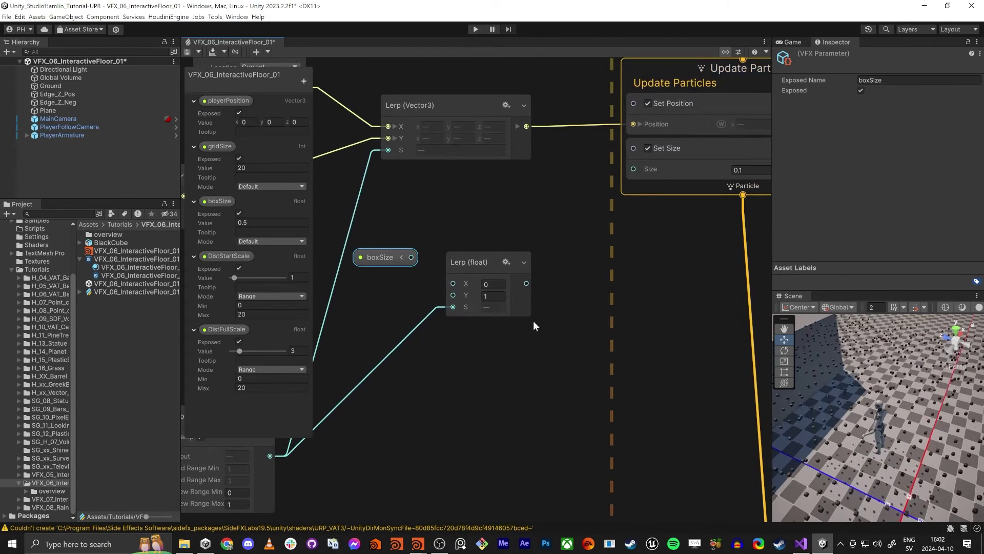
Step: Connect the float Lerp's output to Set Size's Size input, feeding boxSize into the Lerp's X and setting its Y to 0
{"action": "left_click_drag", "start_coordinate": [630, 170], "coordinate": [633, 170]}
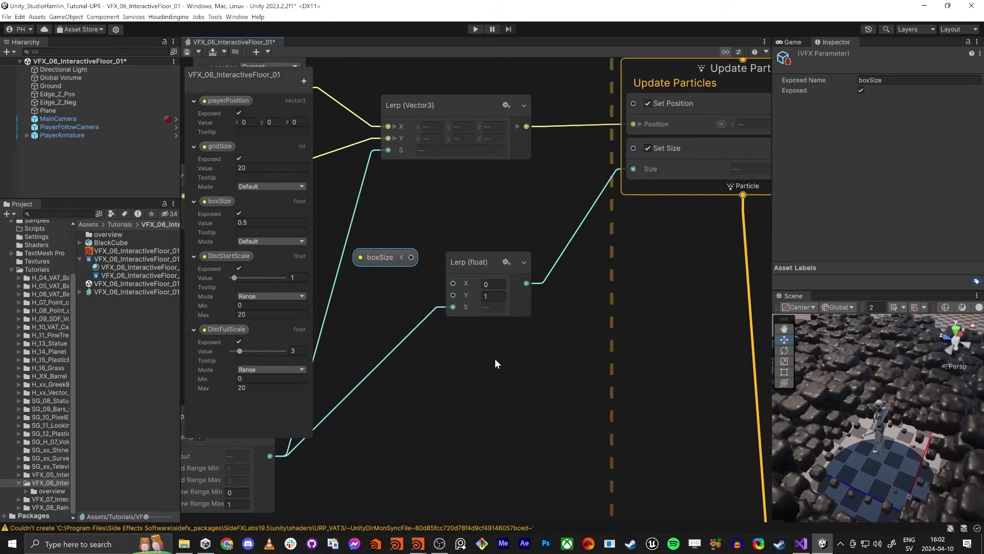
{"action": "middle_click_drag", "start_coordinate": [420, 406], "coordinate": [538, 352]}
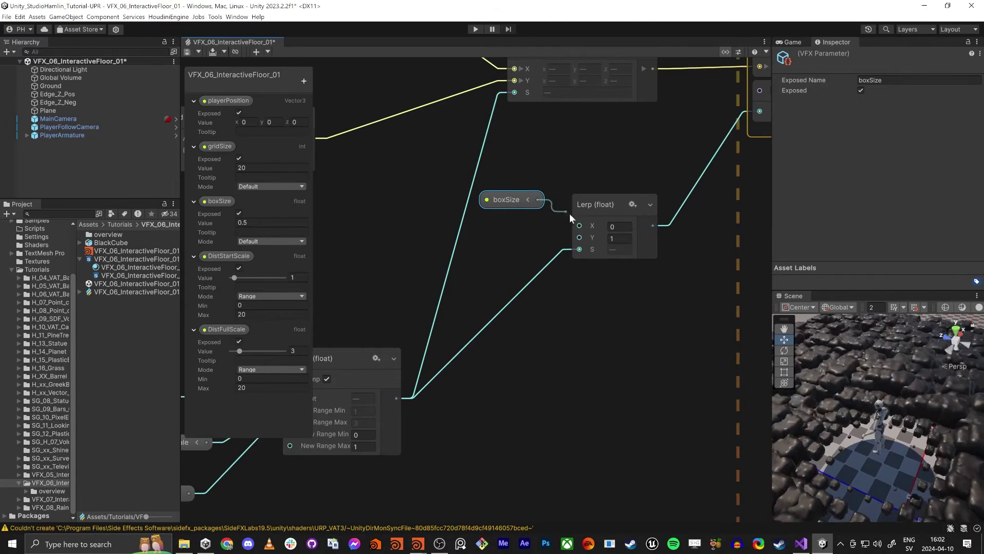
{"action": "left_click_drag", "start_coordinate": [577, 225], "coordinate": [578, 226]}
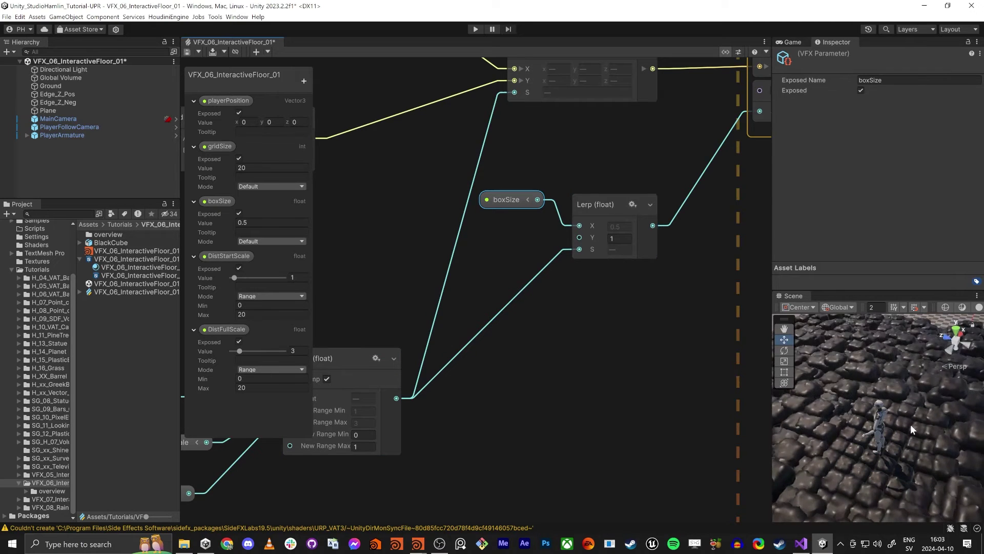
{"action": "left_click", "coordinate": [618, 238]}
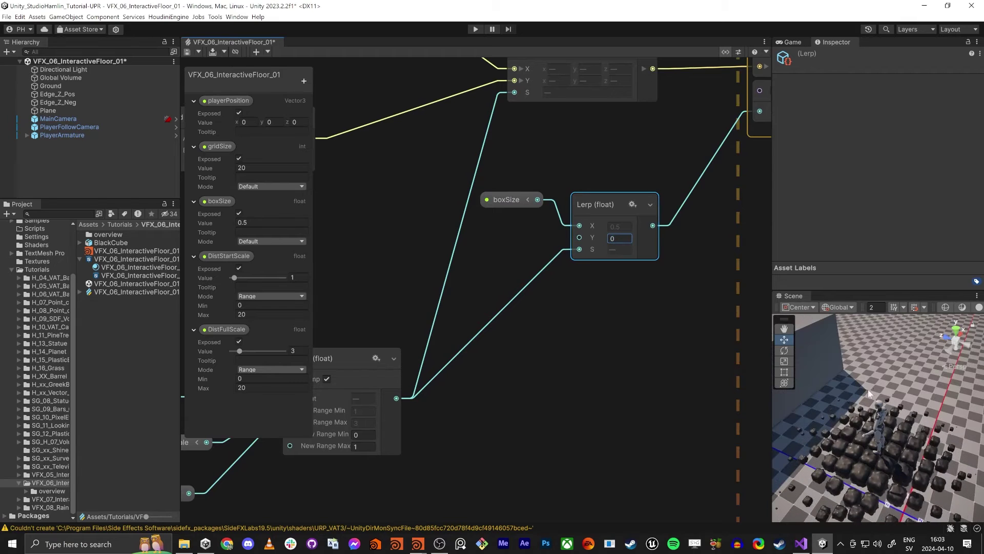
{"action": "right_click_drag", "start_coordinate": [855, 425], "coordinate": [864, 437]}
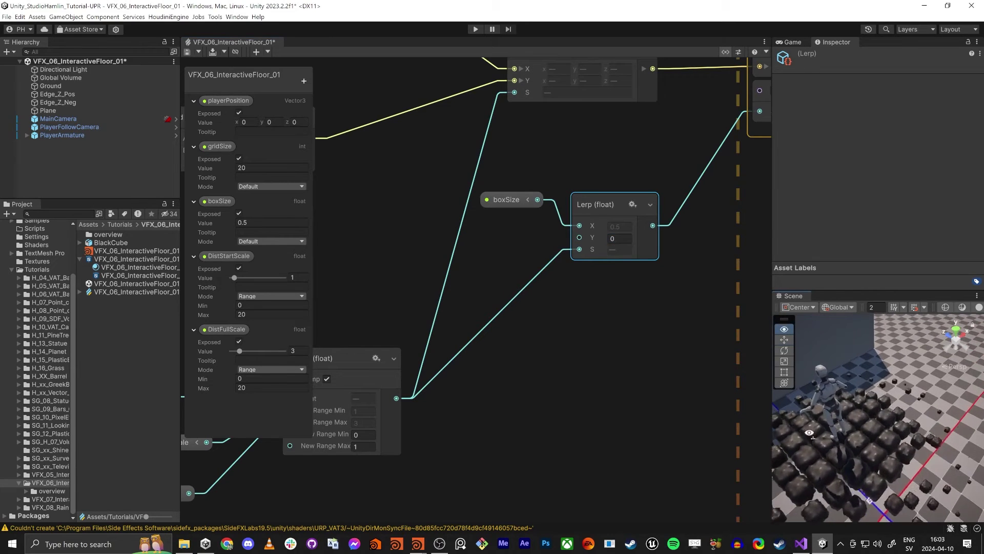
{"action": "left_click_drag", "start_coordinate": [810, 432], "coordinate": [829, 424], "text": "alt"}
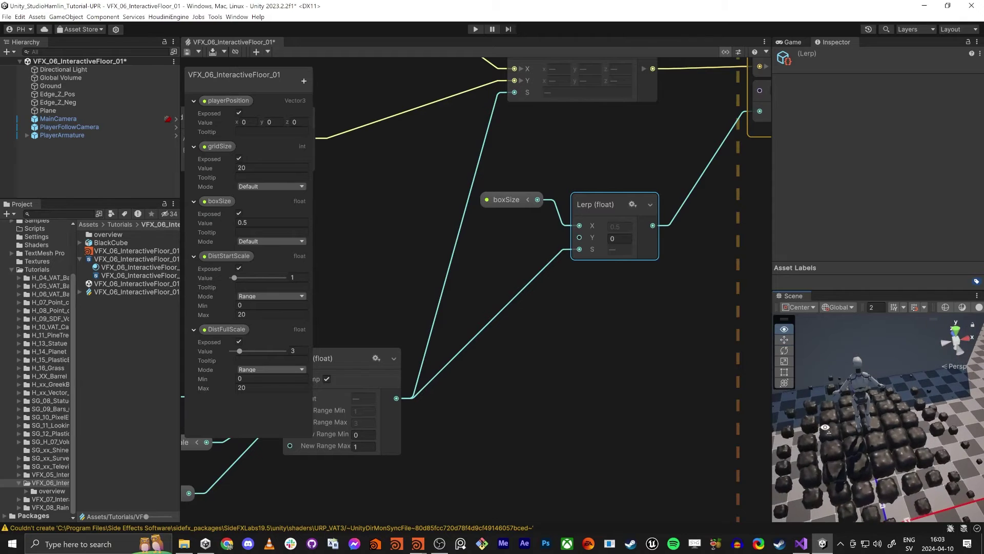
{"action": "mouse_move", "coordinate": [826, 428]}
{"action": "right_mouse_down"}
{"action": "mouse_move", "coordinate": [836, 421]}
{"action": "mouse_move", "coordinate": [825, 431]}
{"action": "right_mouse_up"}
{"action": "key", "text": "s"}
Step: Group the playerPosition, position attribute, Distance, DistStartScale, DistFullScale and Remap nodes, and name the group Lerp Value
{"action": "scroll", "coordinate": [525, 360], "scroll_direction": "down", "scroll_amount": 7}
{"action": "middle_click_drag", "start_coordinate": [525, 361], "coordinate": [671, 298]}
{"action": "left_click_drag", "start_coordinate": [379, 388], "coordinate": [596, 293]}
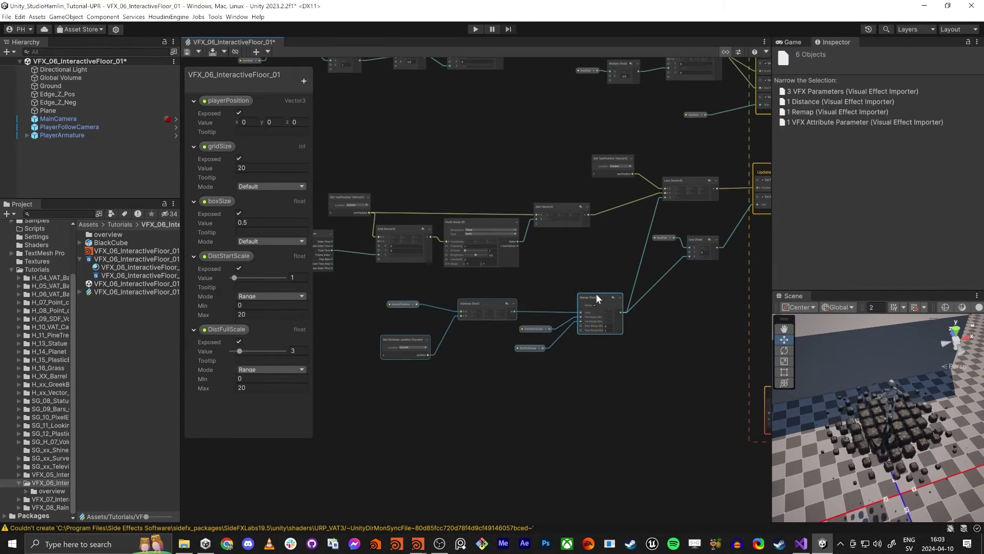
{"action": "right_click", "coordinate": [596, 294]}
{"action": "left_click", "coordinate": [619, 306]}
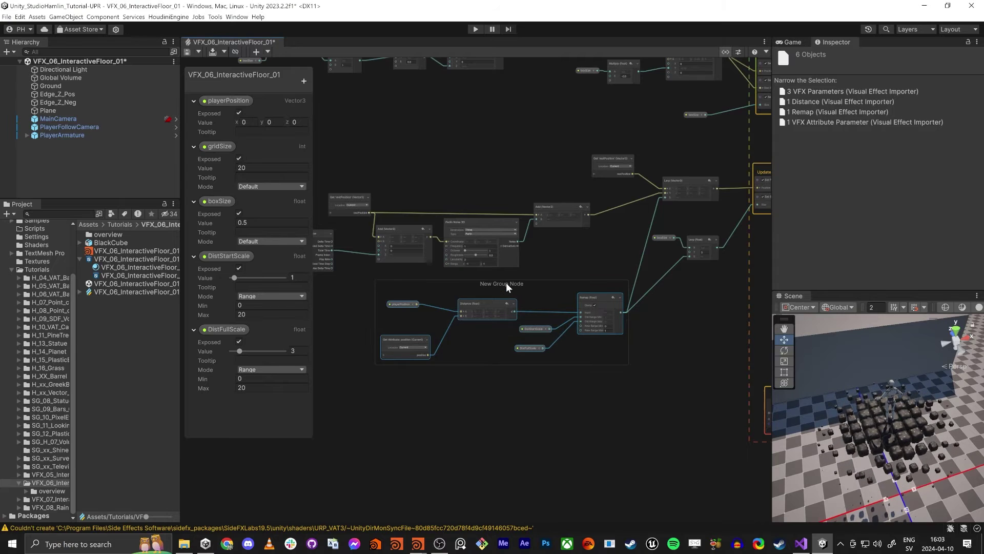
{"action": "double_click", "coordinate": [506, 283]}
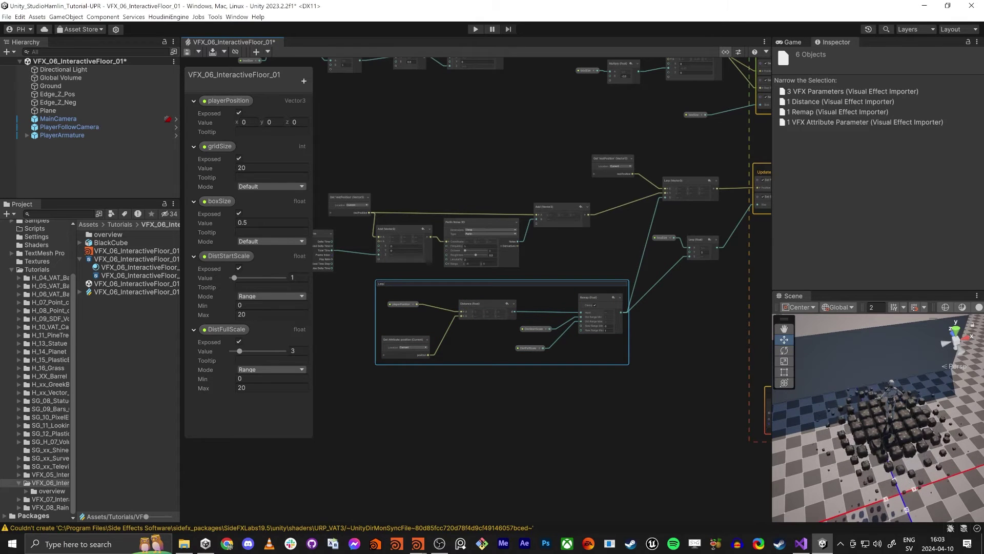
Step: Move the boxSize and float Lerp nodes down, clear of the position nodes
{"action": "middle_click_drag", "start_coordinate": [423, 178], "coordinate": [556, 169]}
{"action": "left_click_drag", "start_coordinate": [425, 171], "coordinate": [728, 251]}
{"action": "scroll", "coordinate": [608, 157], "scroll_direction": "down", "scroll_amount": 4}
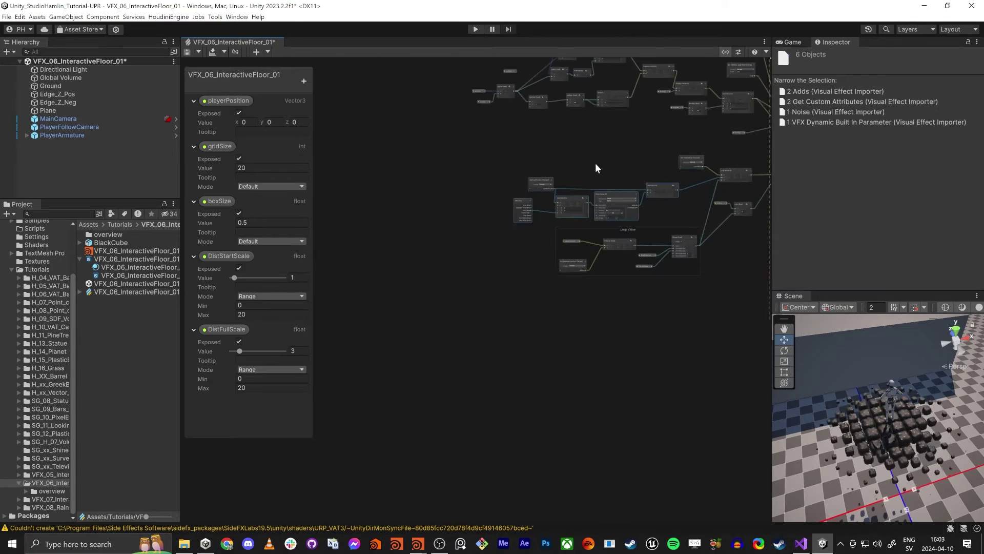
{"action": "middle_click_drag", "start_coordinate": [595, 163], "coordinate": [505, 195]}
{"action": "left_click_drag", "start_coordinate": [406, 182], "coordinate": [664, 251]}
{"action": "left_click_drag", "start_coordinate": [657, 236], "coordinate": [659, 242]}
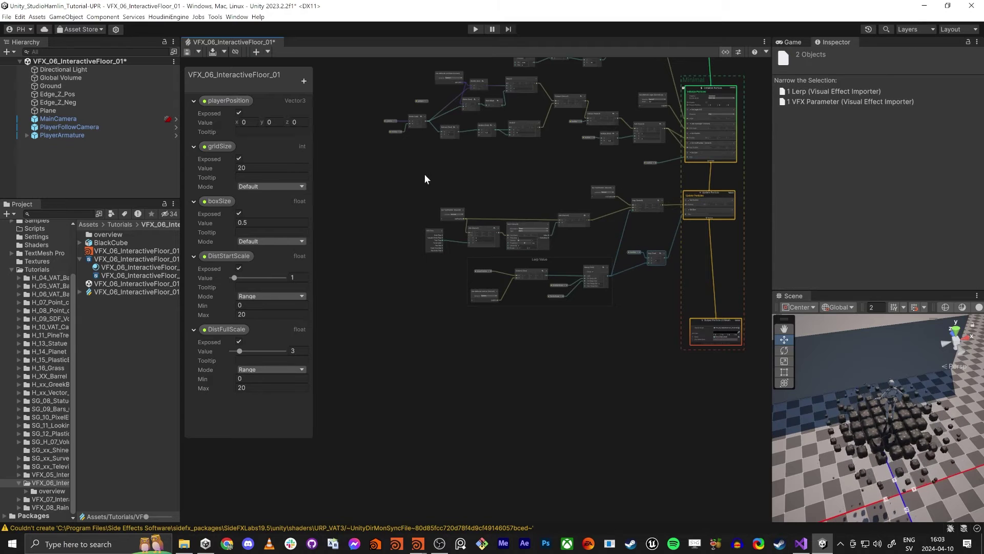
Step: Group the restPosition, time, Add, Perlin Noise and Vector3 Lerp nodes, and name the group Set Position
{"action": "left_click_drag", "start_coordinate": [408, 185], "coordinate": [663, 230]}
{"action": "scroll", "coordinate": [548, 211], "scroll_direction": "up", "scroll_amount": 5}
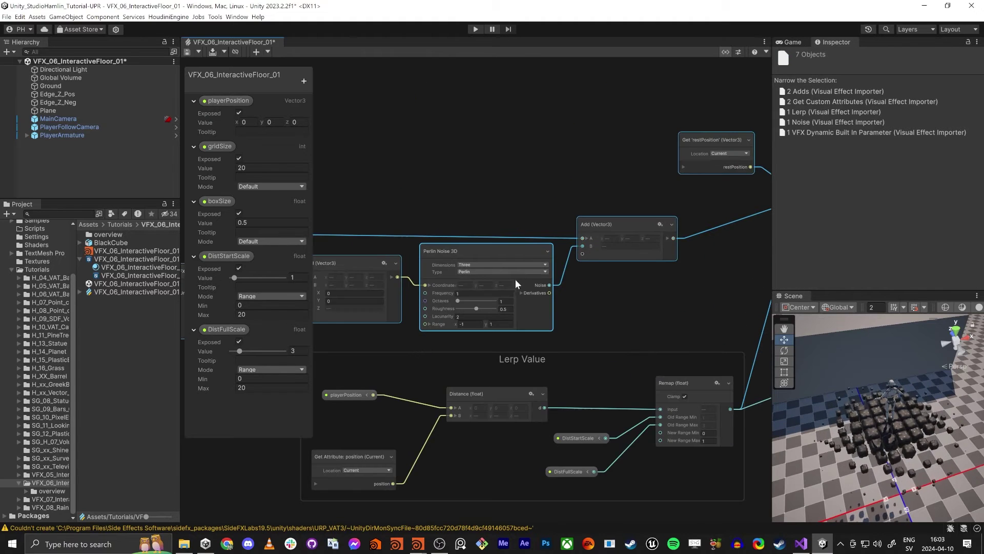
{"action": "right_click", "coordinate": [527, 251]}
{"action": "left_click", "coordinate": [568, 256]}
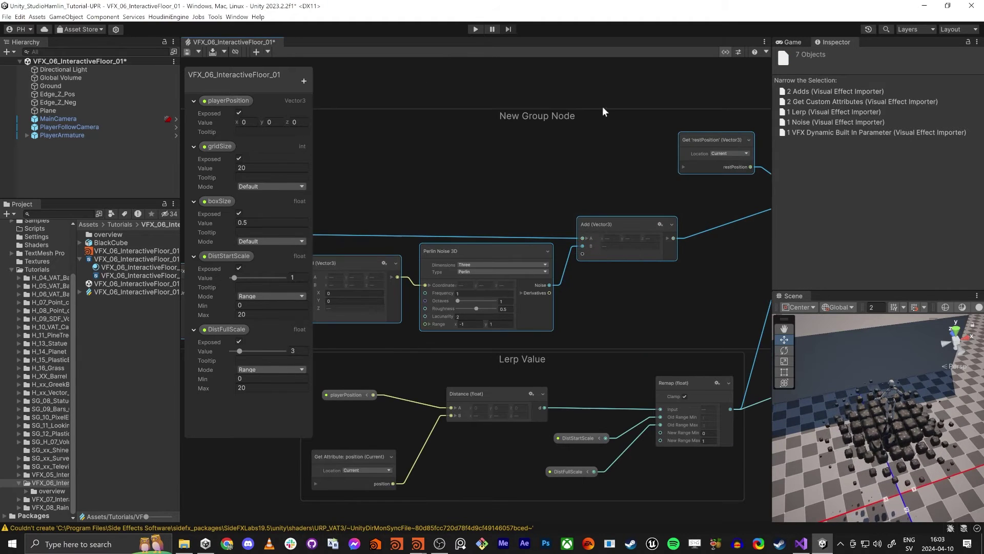
{"action": "double_click", "coordinate": [550, 115]}
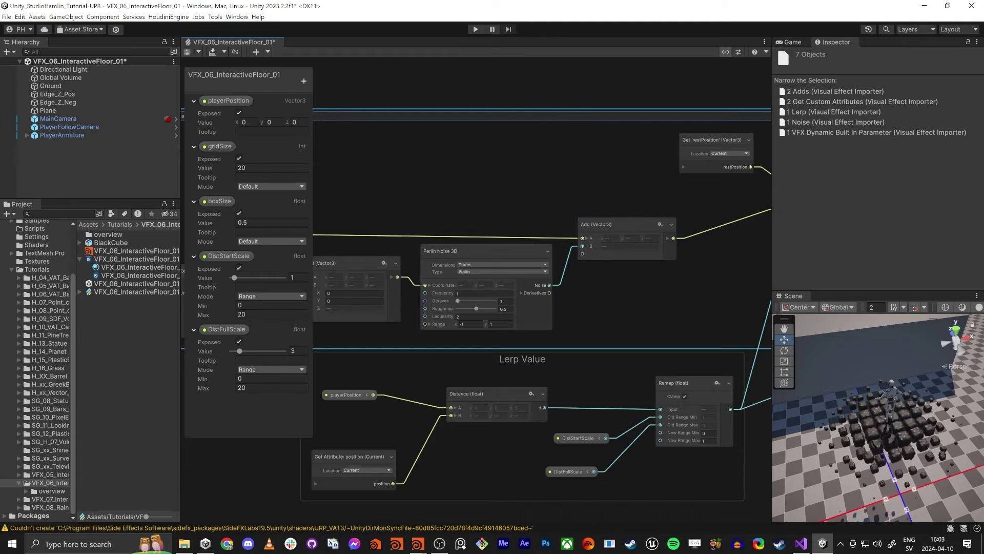
{"action": "type", "text": "Set Position"}
{"action": "key", "text": "Return"}
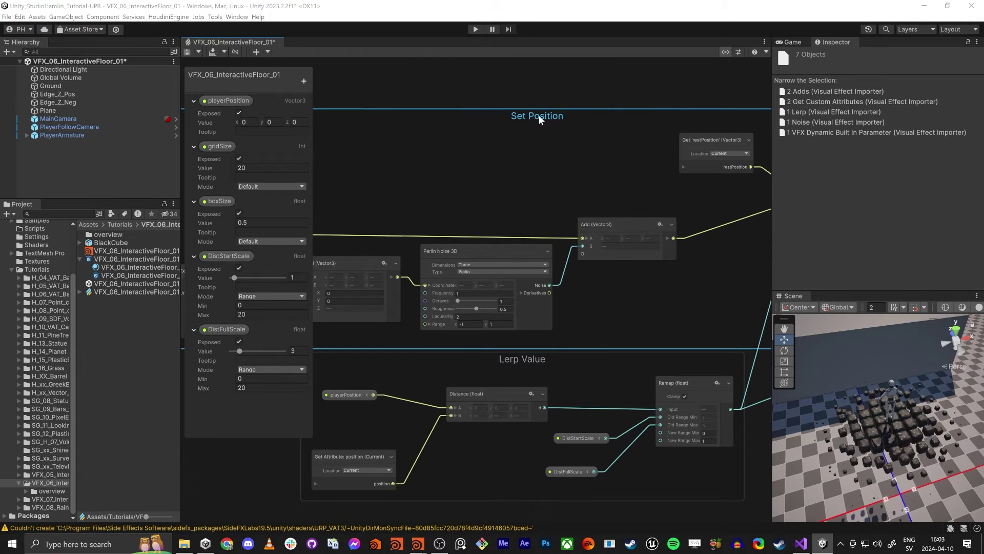
Step: Maximize the VFX Graph window and move the Set Position group up, away from the Lerp Value group
{"action": "key", "text": "space"}
{"action": "left_click", "coordinate": [440, 54]}
{"action": "key", "text": "shift+space"}
{"action": "scroll", "coordinate": [322, 230], "scroll_direction": "down", "scroll_amount": 4}
{"action": "middle_click_drag", "start_coordinate": [283, 215], "coordinate": [455, 196]}
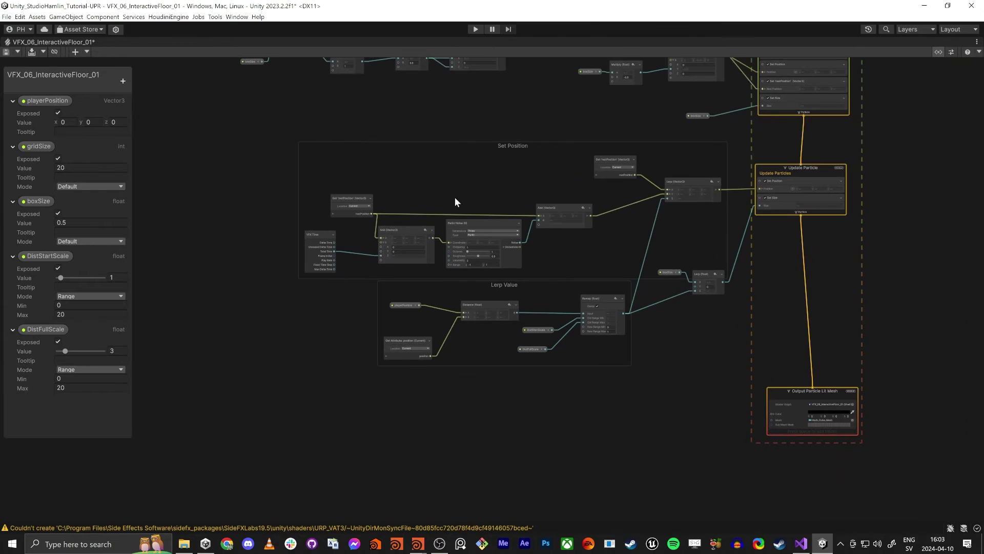
{"action": "left_click_drag", "start_coordinate": [507, 142], "coordinate": [497, 132]}
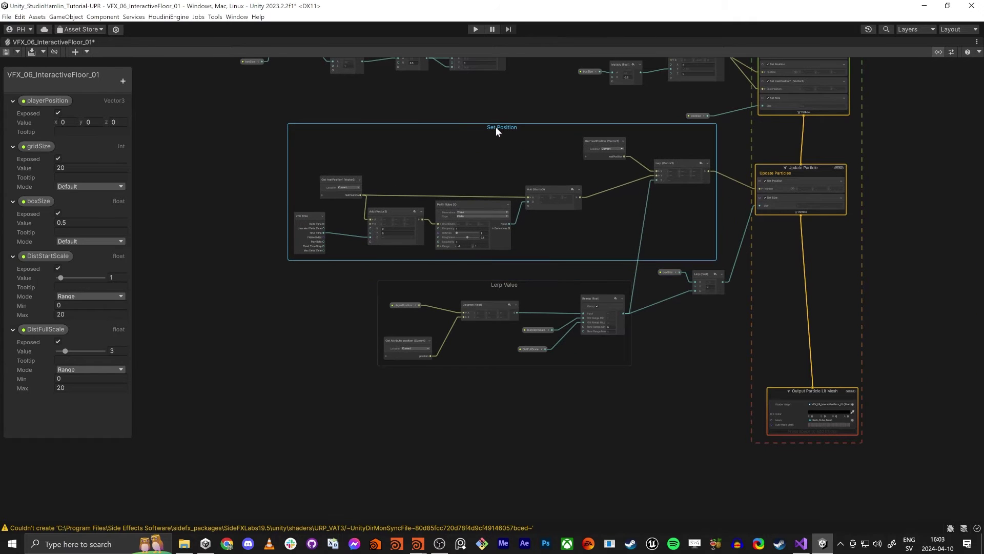
Step: Move the Lerp Value group aside, and group the boxSize and float Lerp nodes as Set Size, clear of the Set Position group
{"action": "left_click_drag", "start_coordinate": [483, 285], "coordinate": [485, 285]}
{"action": "left_click_drag", "start_coordinate": [501, 283], "coordinate": [472, 281]}
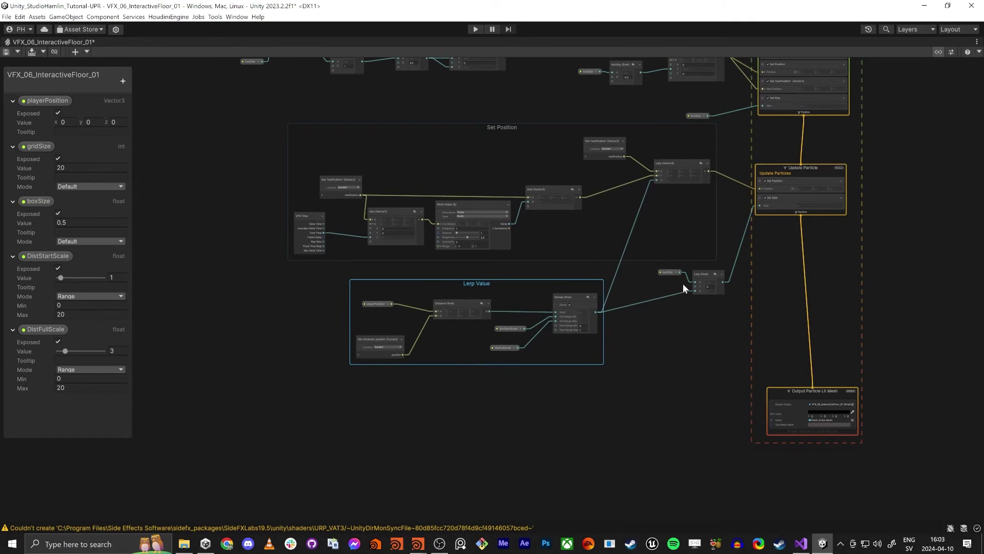
{"action": "middle_click_drag", "start_coordinate": [669, 288], "coordinate": [574, 316]}
{"action": "scroll", "coordinate": [574, 316], "scroll_direction": "up", "scroll_amount": 3}
{"action": "left_click_drag", "start_coordinate": [566, 362], "coordinate": [637, 304]}
{"action": "right_click", "coordinate": [630, 286]}
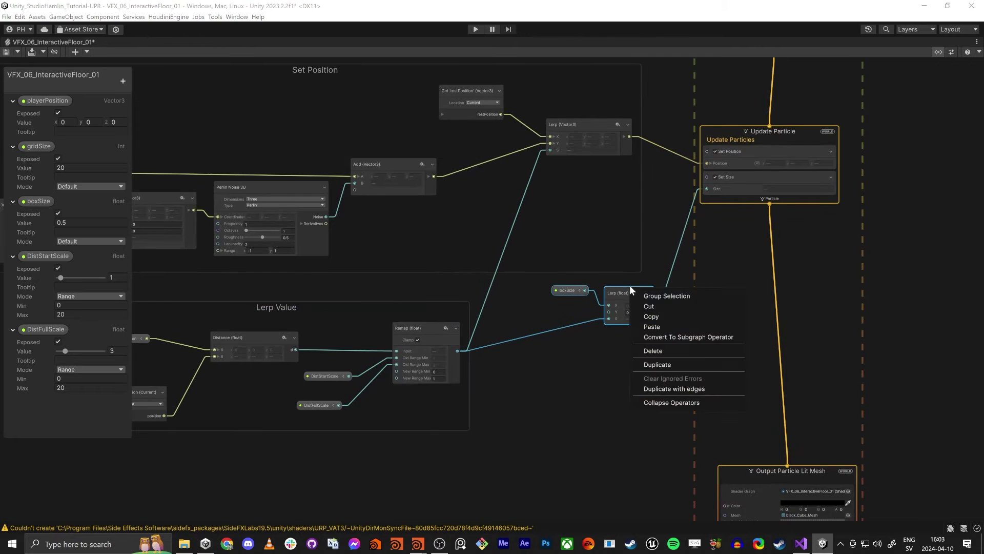
{"action": "left_click", "coordinate": [650, 294]}
{"action": "double_click", "coordinate": [599, 265]}
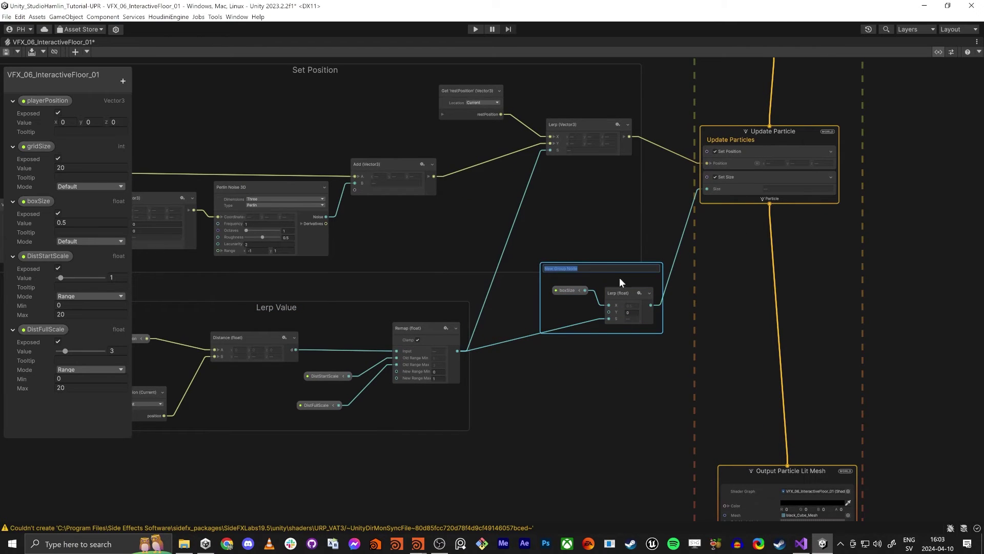
{"action": "type", "text": "Set Size"}
{"action": "key", "text": "Return"}
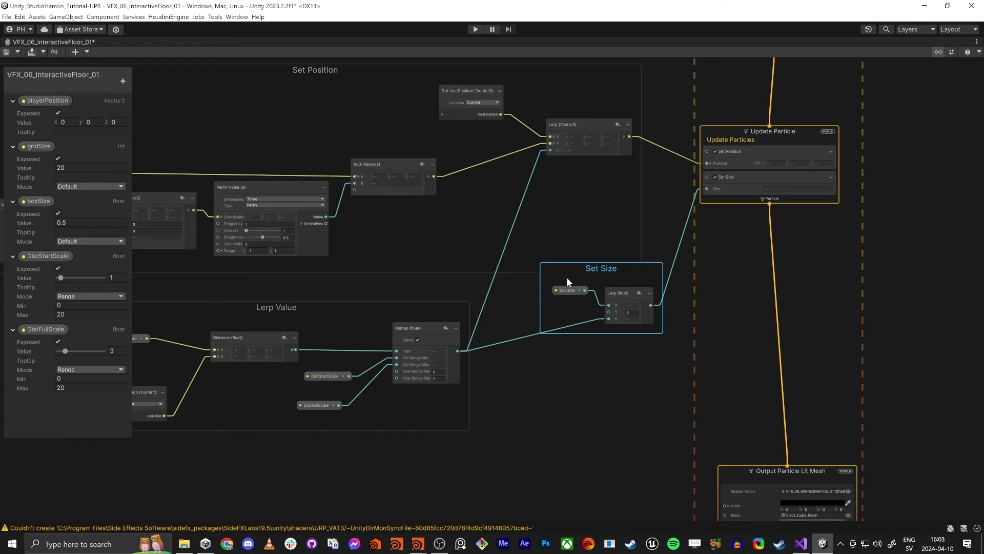
{"action": "left_click_drag", "start_coordinate": [613, 269], "coordinate": [611, 294]}
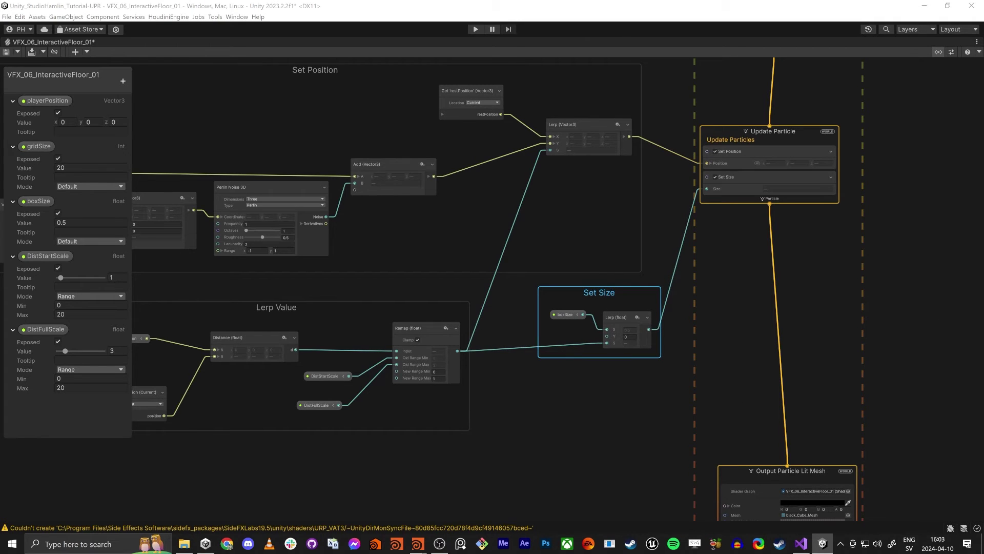
Step: Add a Set Angle block to the Update Particle context and restore the maximized VFX Graph window to the normal layout
{"action": "key", "text": "space"}
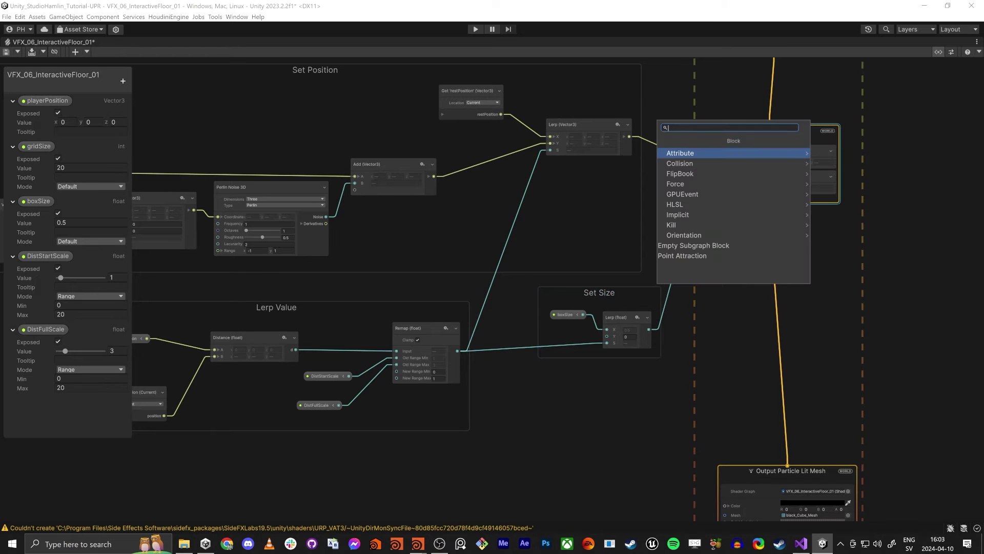
{"action": "type", "text": "set angle"}
{"action": "key", "text": "Return"}
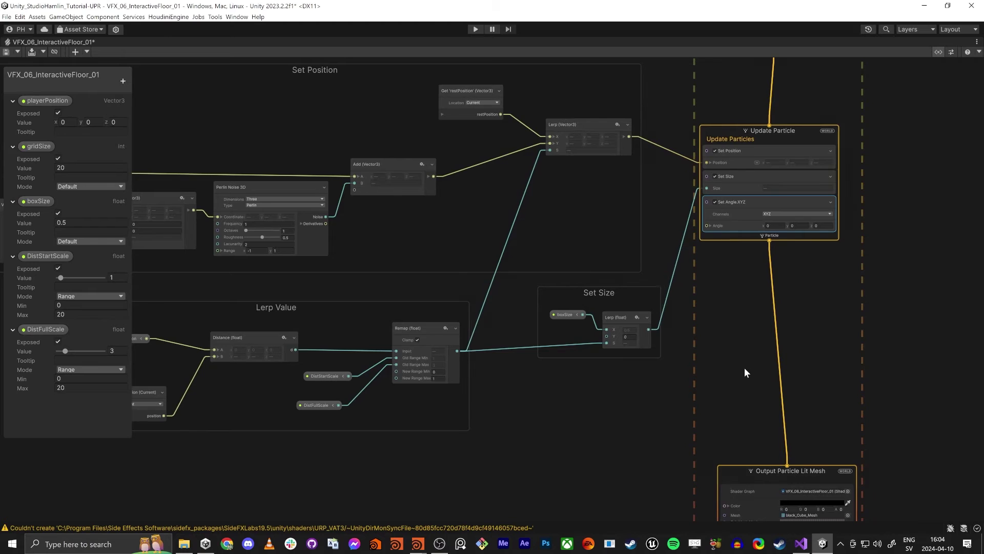
{"action": "key", "text": "shift+space"}
Step: Disable and re-enable the Set Angle.XYZ block to compare the cubes' rotation up close in the Scene view
{"action": "right_click_drag", "start_coordinate": [839, 430], "coordinate": [820, 405]}
{"action": "left_click_drag", "start_coordinate": [826, 402], "coordinate": [908, 435], "text": "alt"}
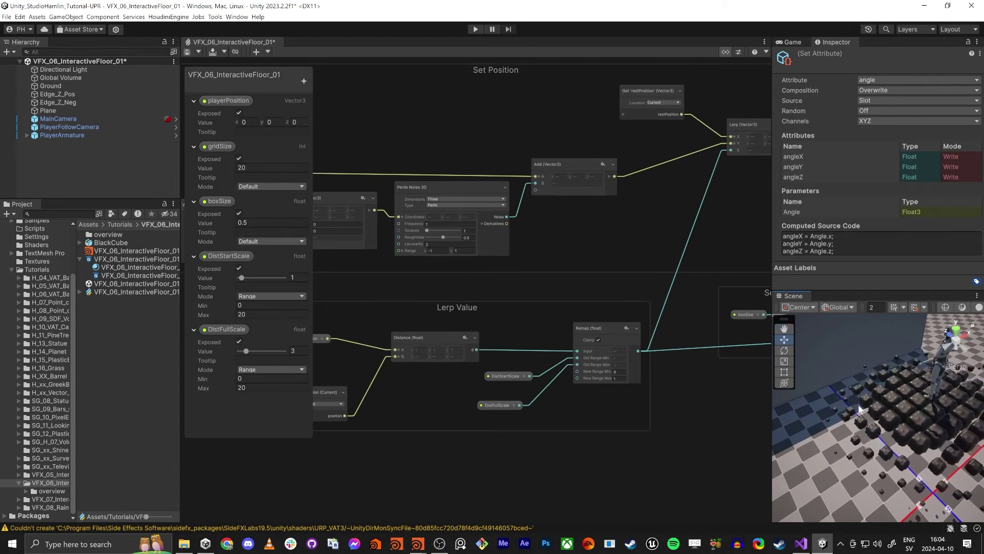
{"action": "middle_click_drag", "start_coordinate": [712, 417], "coordinate": [500, 394]}
{"action": "middle_click_drag", "start_coordinate": [735, 339], "coordinate": [644, 398]}
{"action": "scroll", "coordinate": [666, 256], "scroll_direction": "up", "scroll_amount": 5}
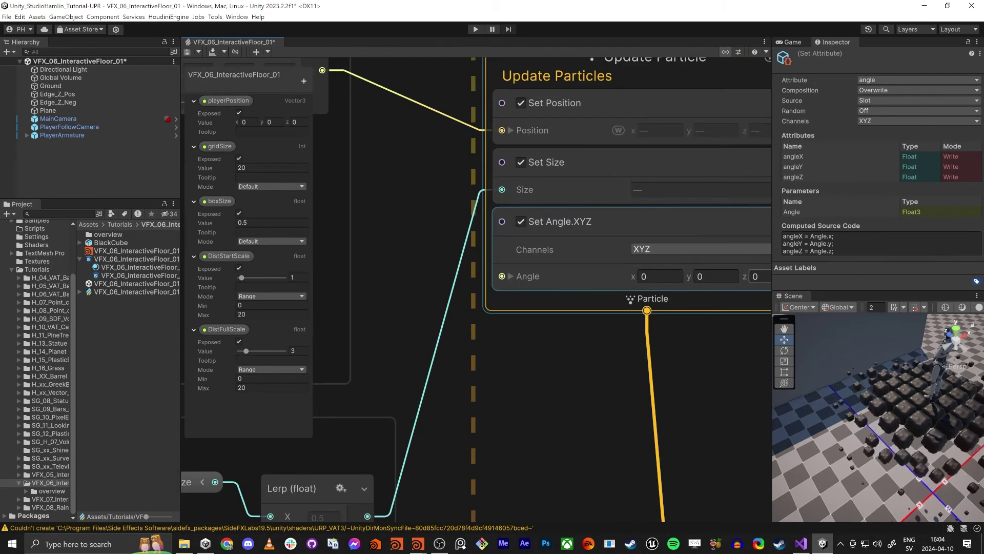
{"action": "middle_click_drag", "start_coordinate": [699, 366], "coordinate": [653, 352]}
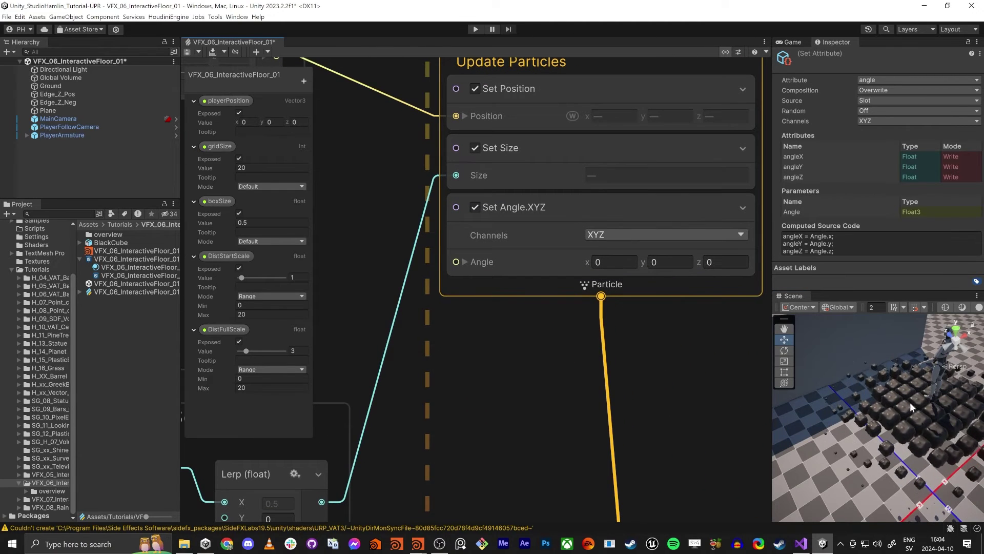
{"action": "right_click_drag", "start_coordinate": [910, 402], "coordinate": [936, 393]}
{"action": "key", "text": "w"}
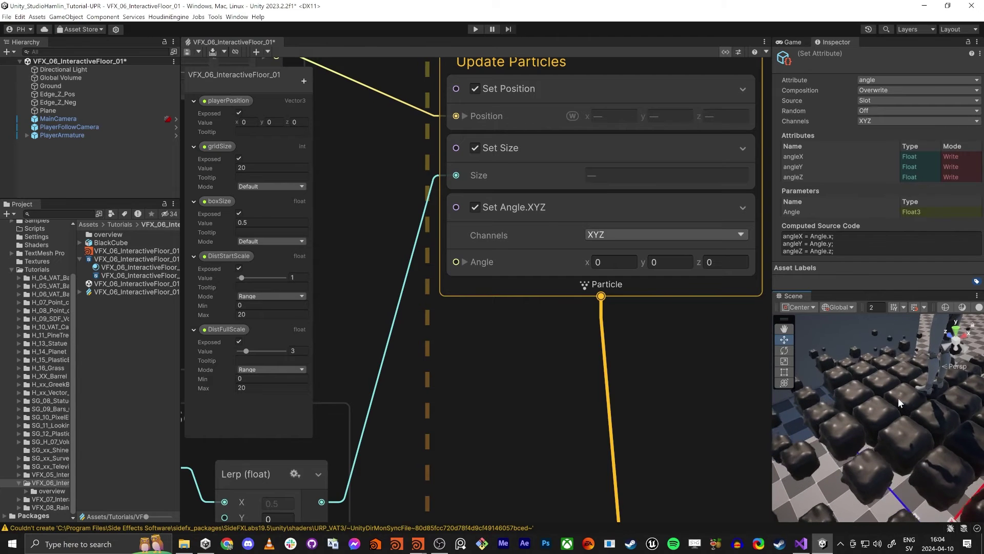
{"action": "left_click", "coordinate": [518, 210]}
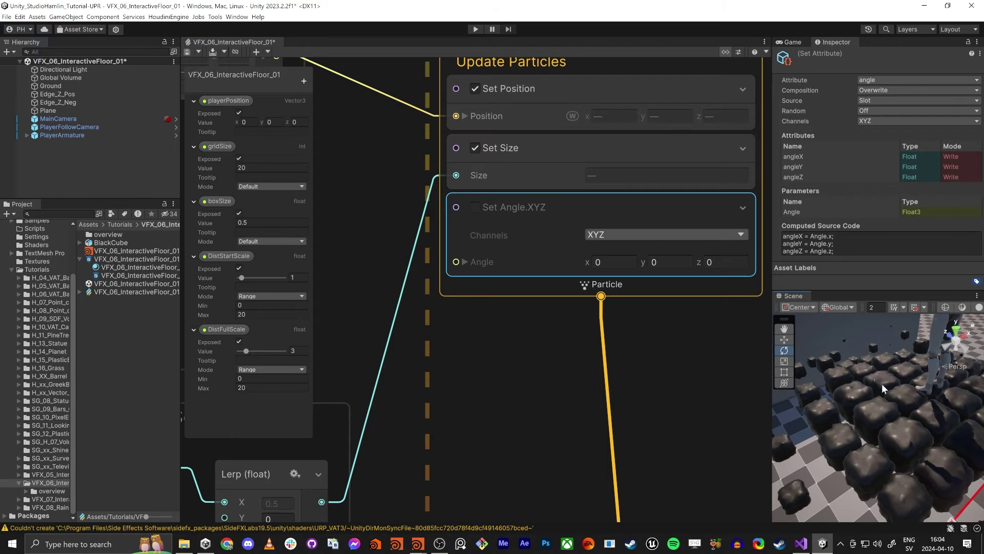
{"action": "right_click_drag", "start_coordinate": [882, 384], "coordinate": [899, 395]}
{"action": "key", "text": "e"}
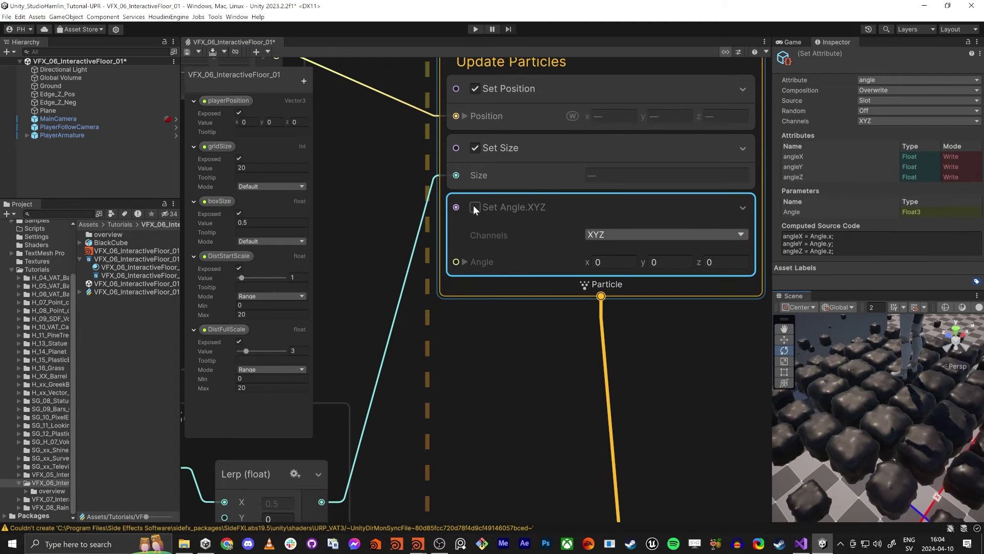
{"action": "left_click", "coordinate": [475, 207]}
Step: Add a Lerp node in the empty graph area below the Set Size group
{"action": "middle_click_drag", "start_coordinate": [462, 339], "coordinate": [643, 281]}
{"action": "scroll", "coordinate": [643, 277], "scroll_direction": "down", "scroll_amount": 5}
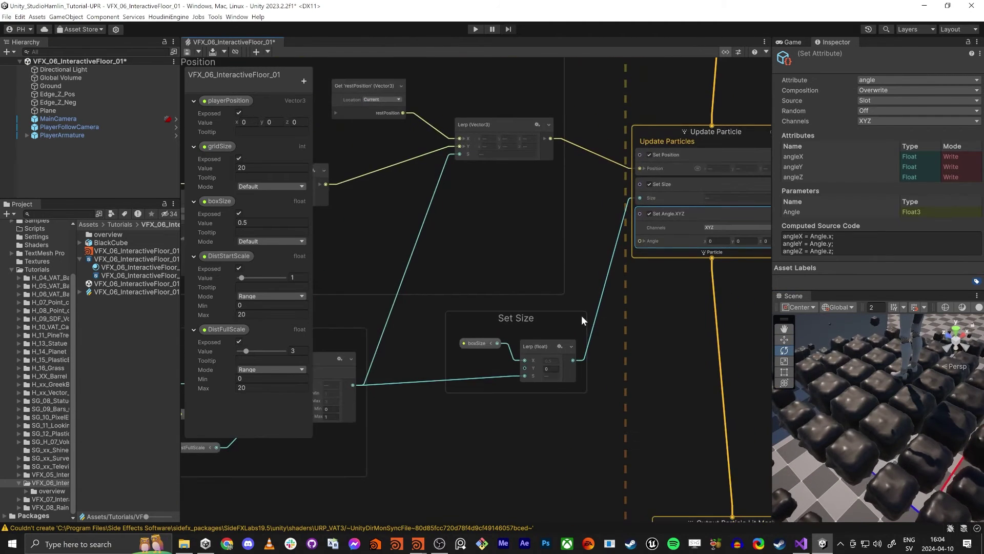
{"action": "middle_click_drag", "start_coordinate": [669, 326], "coordinate": [694, 292]}
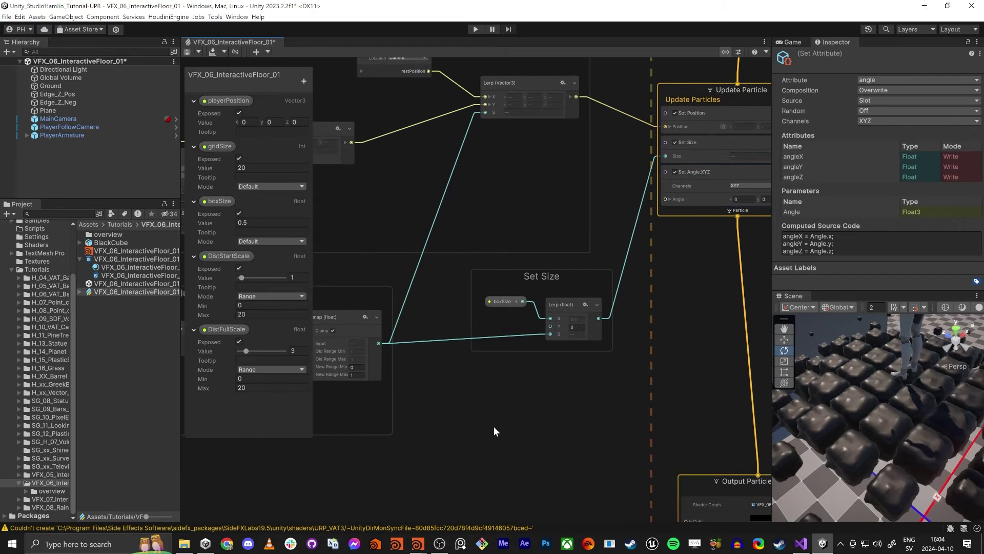
{"action": "left_click", "coordinate": [496, 429]}
{"action": "key", "text": "space"}
{"action": "type", "text": "lerp"}
{"action": "key", "text": "Return"}
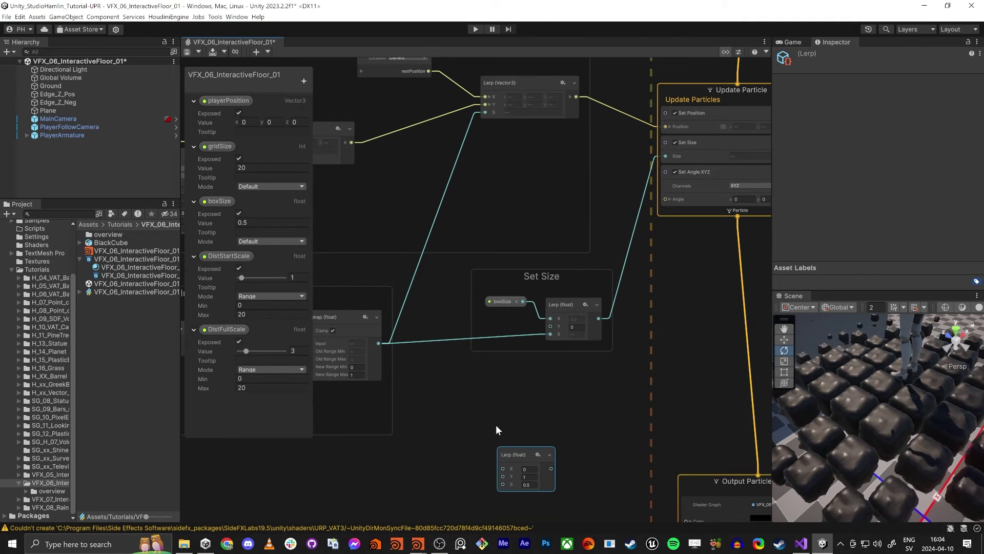
Step: Add a Get Attribute: custom node beside the new Lerp node
{"action": "left_click", "coordinate": [450, 454]}
{"action": "key", "text": "space"}
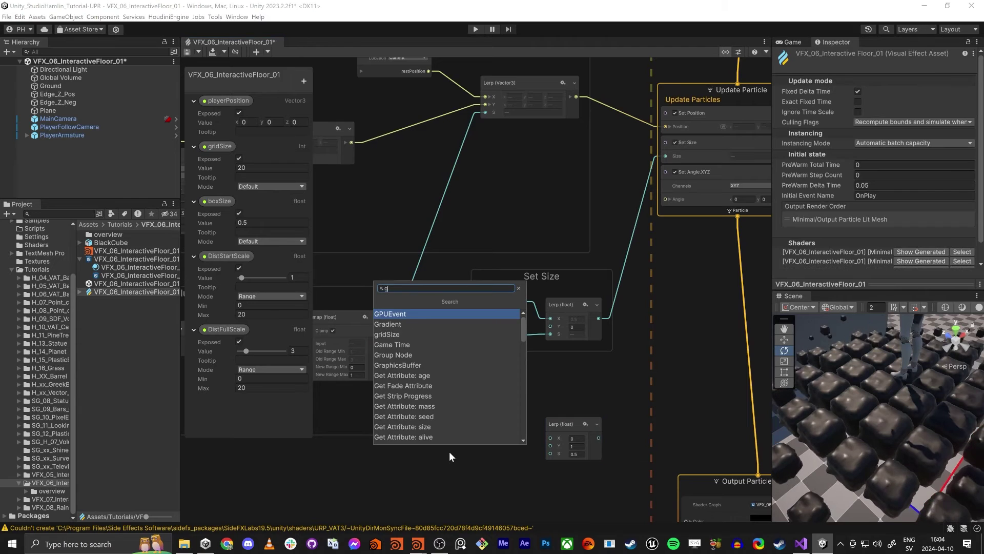
{"action": "type", "text": "get rest"}
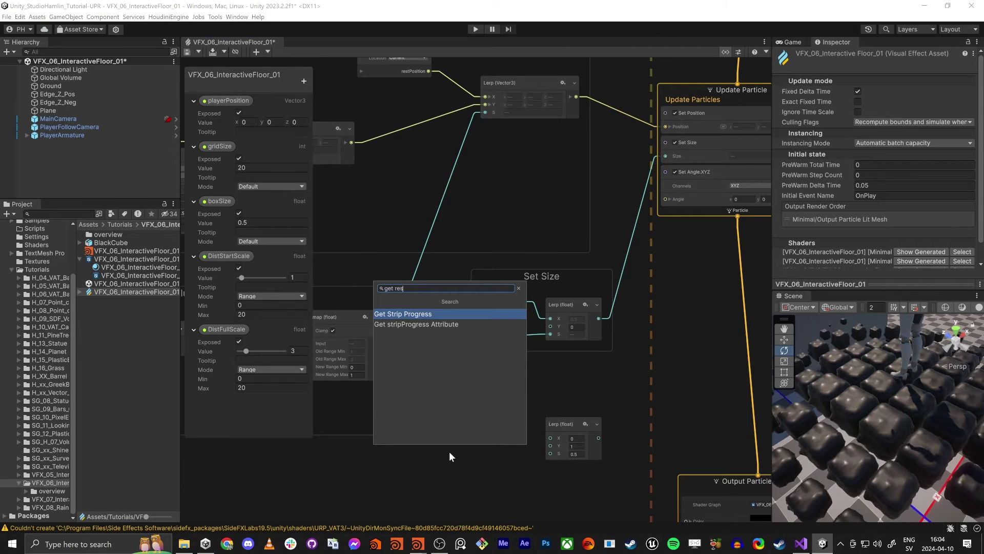
{"action": "key", "text": "BackSpace"}
{"action": "key", "text": "BackSpace"}
{"action": "key", "text": "BackSpace"}
{"action": "key", "text": "BackSpace"}
{"action": "type", "text": "cust"}
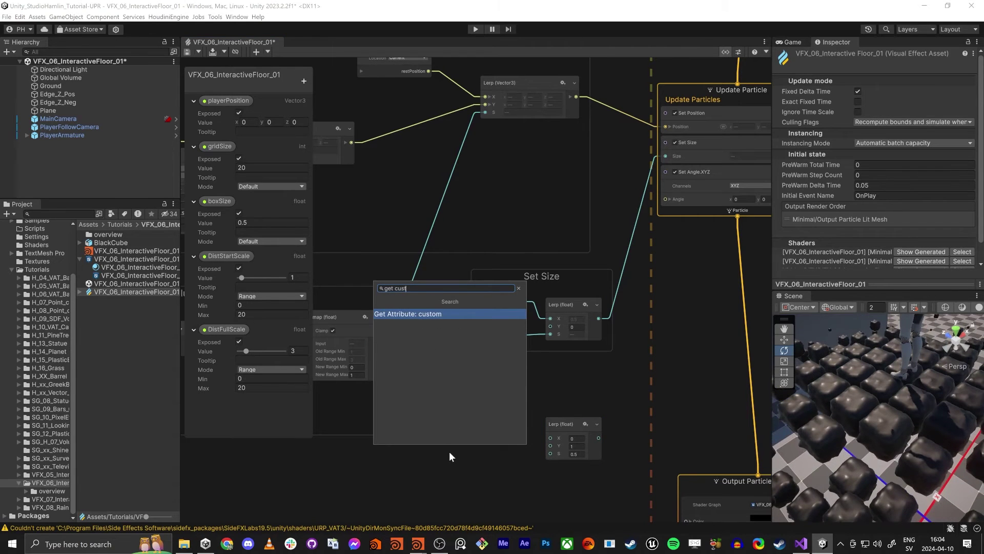
{"action": "key", "text": "Return"}
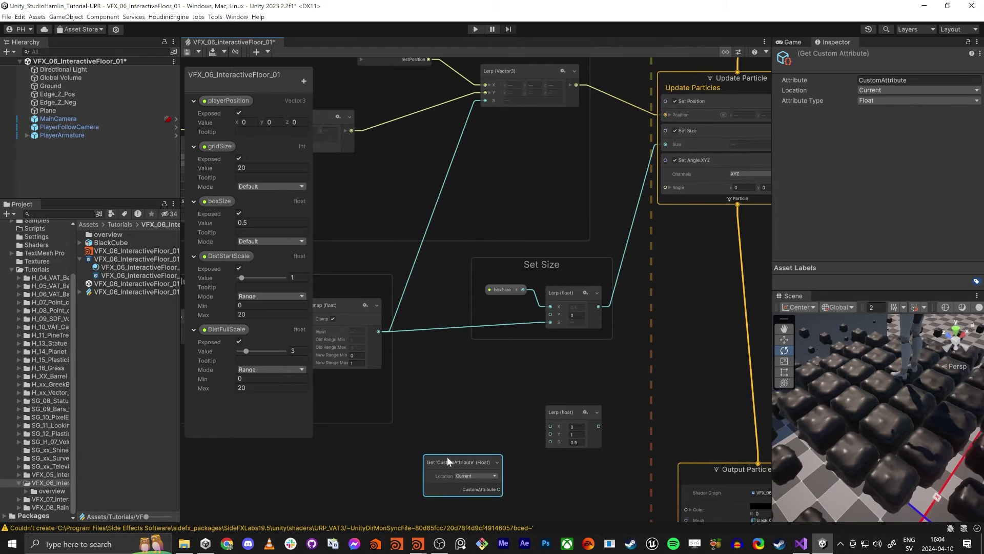
Step: Name the custom attribute restAngle and set its attribute type to Vector 3
{"action": "type", "text": "restAngle"}
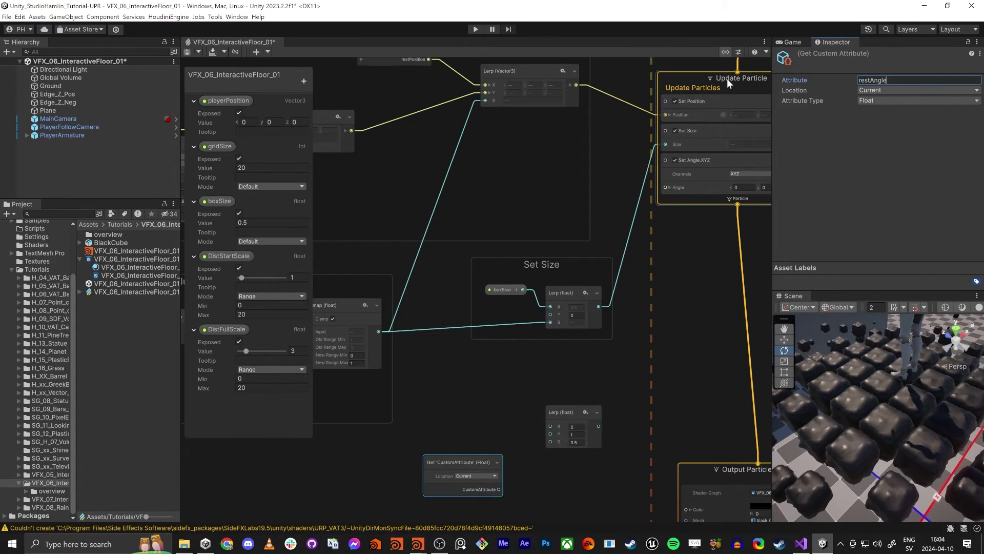
{"action": "key", "text": "Return"}
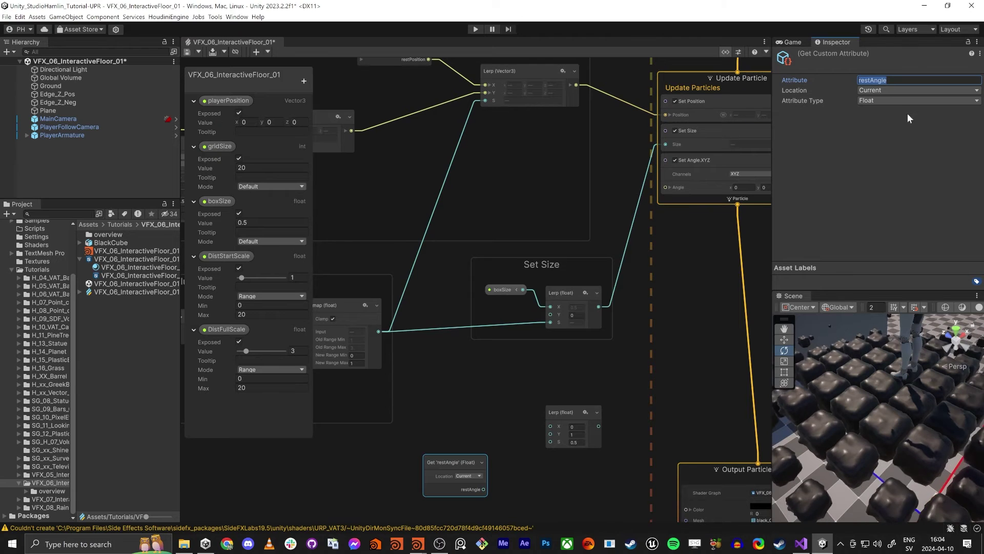
{"action": "left_click", "coordinate": [897, 100]}
{"action": "left_click", "coordinate": [895, 135]}
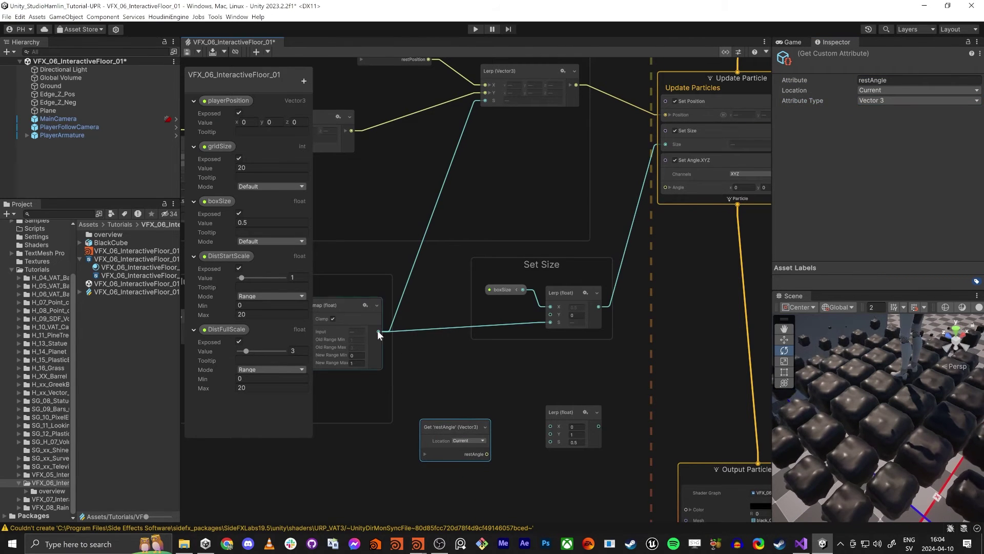
Step: Connect the Remap output to the new Lerp's S input, restAngle to X, and the Lerp output to the Set Angle.XYZ block's Angle
{"action": "left_click_drag", "start_coordinate": [379, 333], "coordinate": [546, 419]}
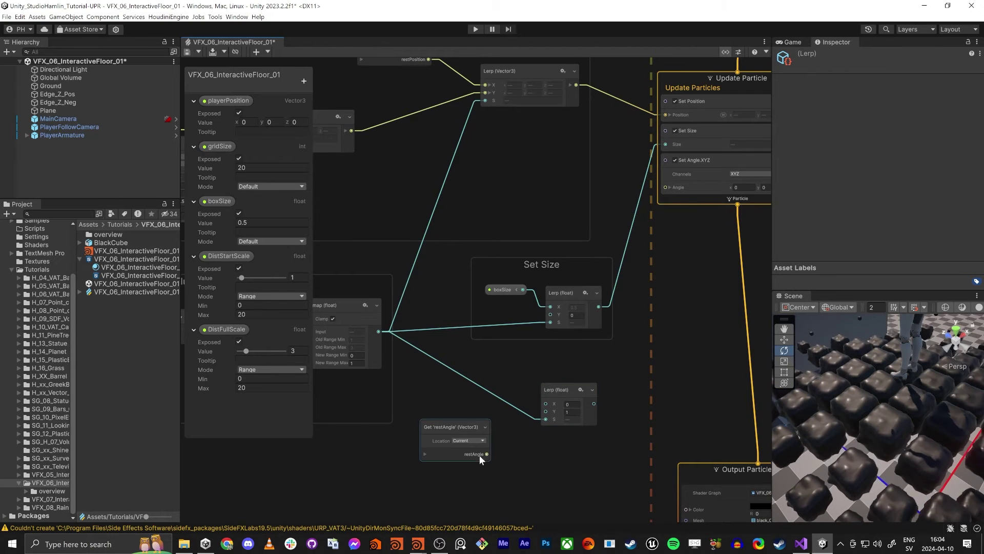
{"action": "left_click_drag", "start_coordinate": [487, 453], "coordinate": [545, 404]}
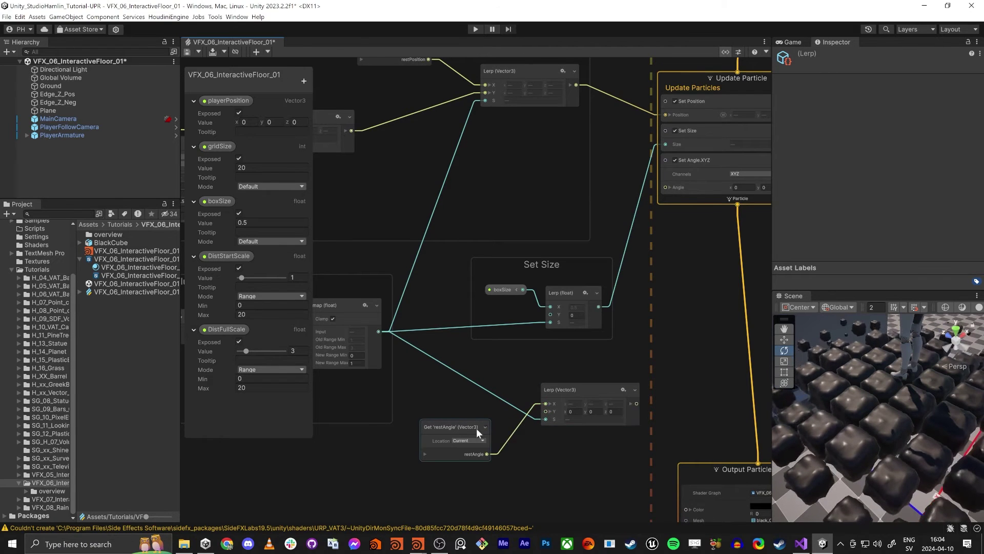
{"action": "left_click_drag", "start_coordinate": [458, 428], "coordinate": [457, 402]}
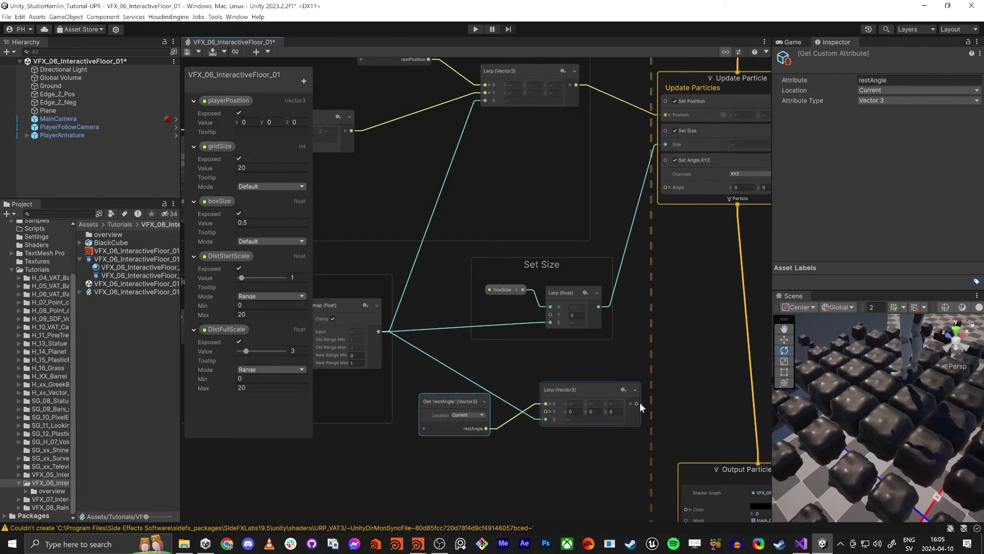
{"action": "left_click_drag", "start_coordinate": [637, 403], "coordinate": [666, 188]}
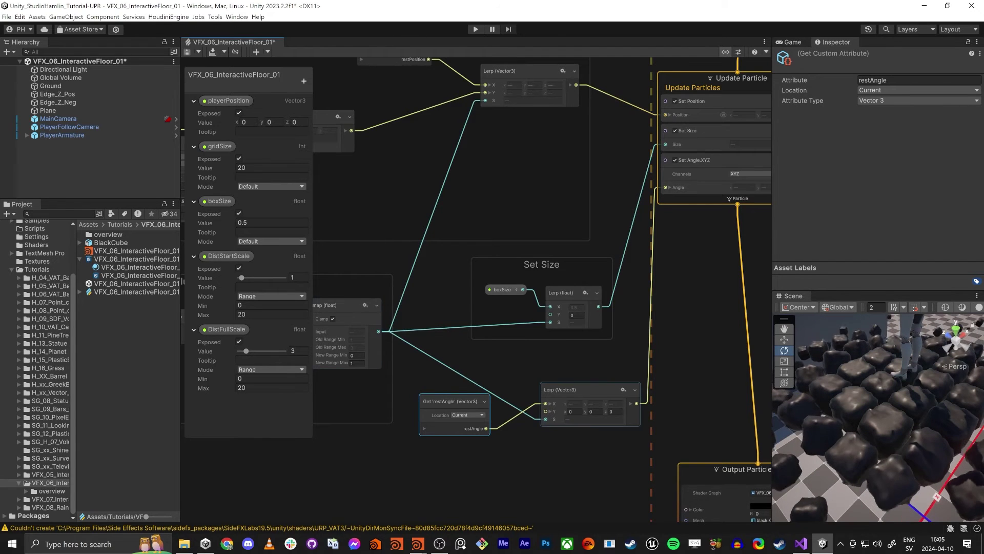
Step: Inspect the cubes' blended rotation in the Scene view and test it around the moving character in Play mode
{"action": "key", "text": "s"}
{"action": "mouse_move", "coordinate": [821, 384]}
{"action": "right_mouse_down"}
{"action": "mouse_move", "coordinate": [846, 379]}
{"action": "mouse_move", "coordinate": [835, 392]}
{"action": "right_mouse_up"}
{"action": "key", "text": "w"}
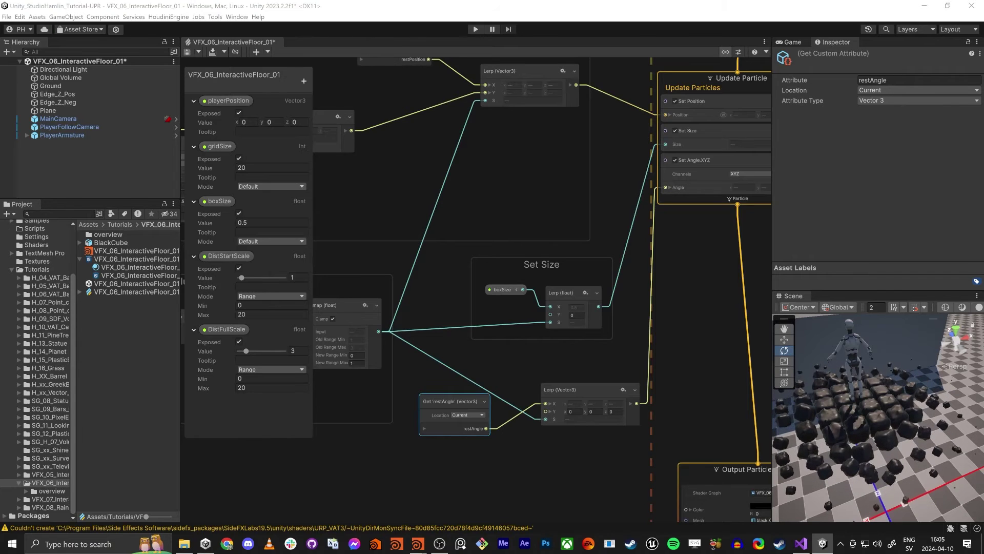
{"action": "left_click", "coordinate": [475, 29]}
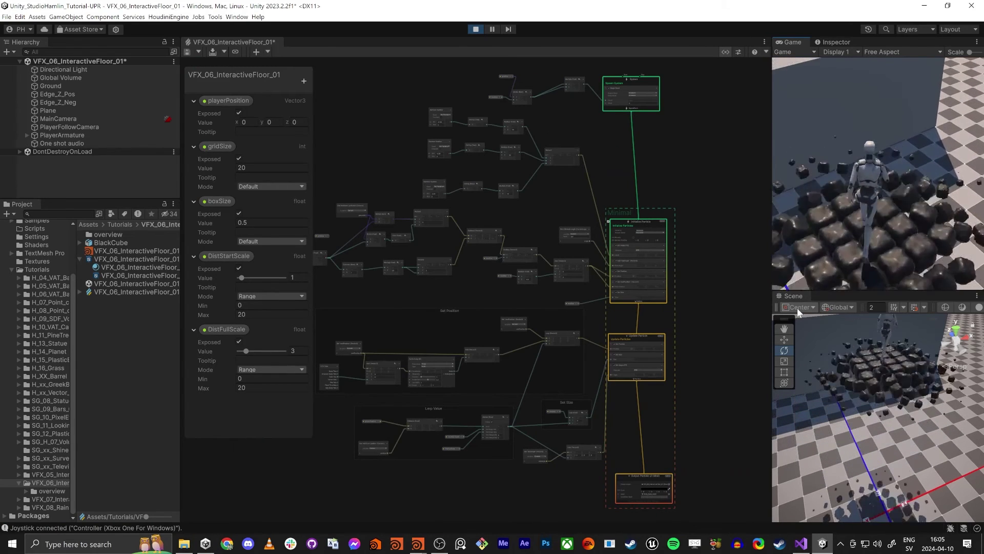
{"action": "left_click", "coordinate": [476, 29]}
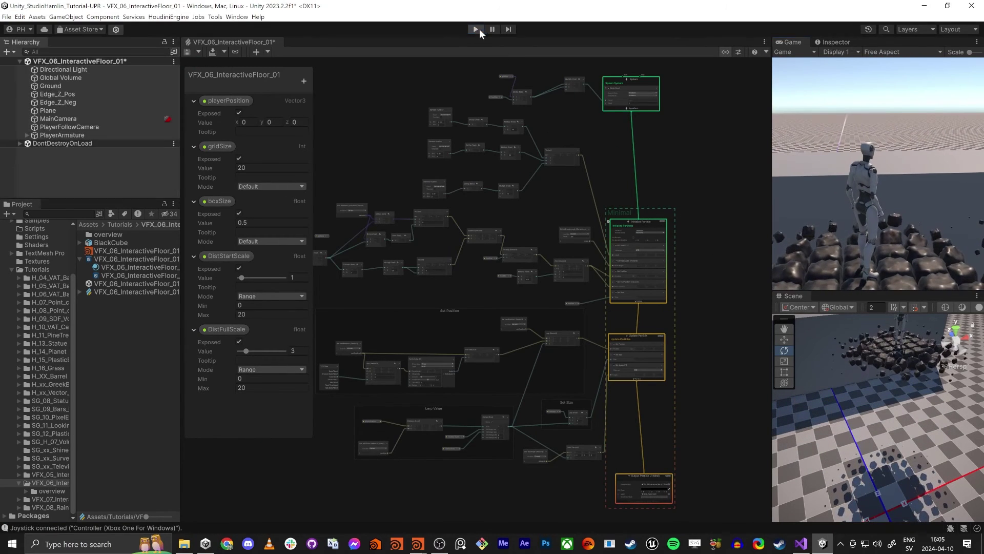
Step: Dock the Scene view alongside the VFX Graph, and show a widened Game view next to it
{"action": "left_click_drag", "start_coordinate": [789, 295], "coordinate": [205, 49]}
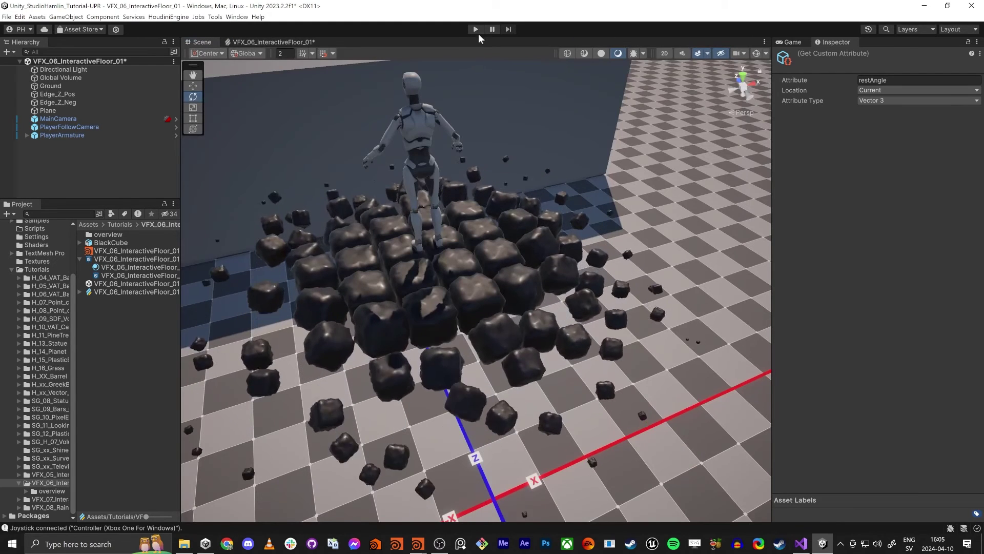
{"action": "left_click", "coordinate": [789, 42]}
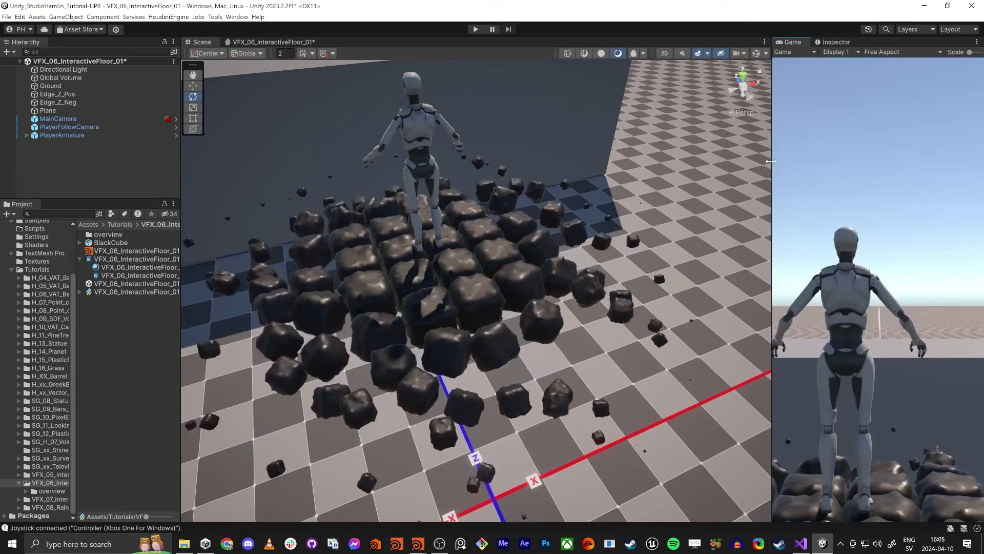
{"action": "left_click_drag", "start_coordinate": [773, 159], "coordinate": [623, 168]}
{"action": "right_click_drag", "start_coordinate": [419, 192], "coordinate": [444, 79]}
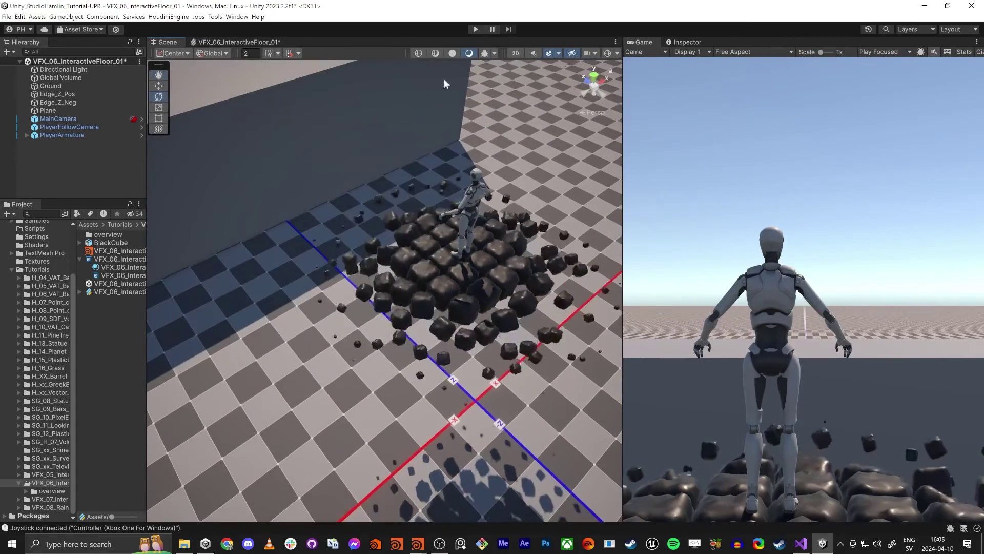
Step: Play-test the interactive floor with the Scene and Game views side by side
{"action": "left_click", "coordinate": [476, 29]}
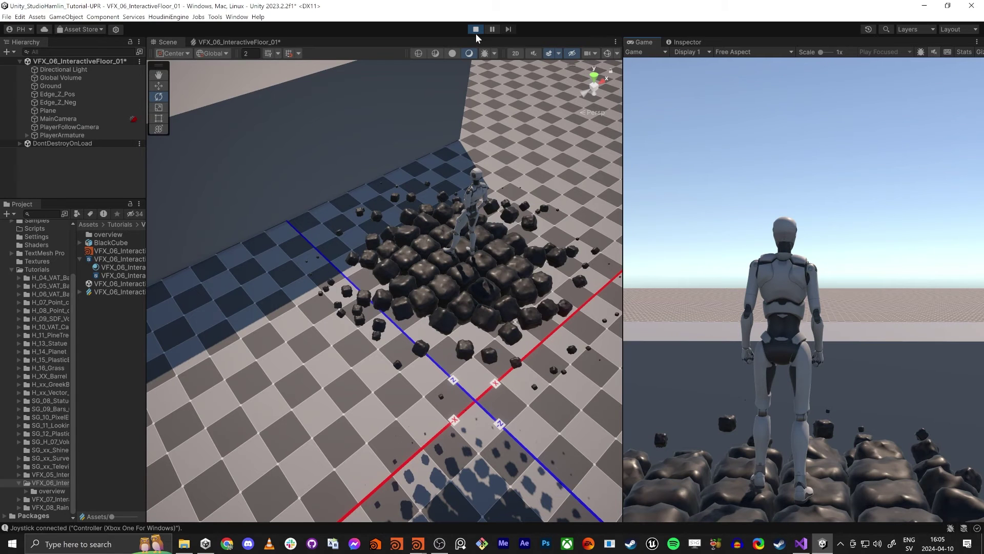
{"action": "left_click", "coordinate": [475, 30]}
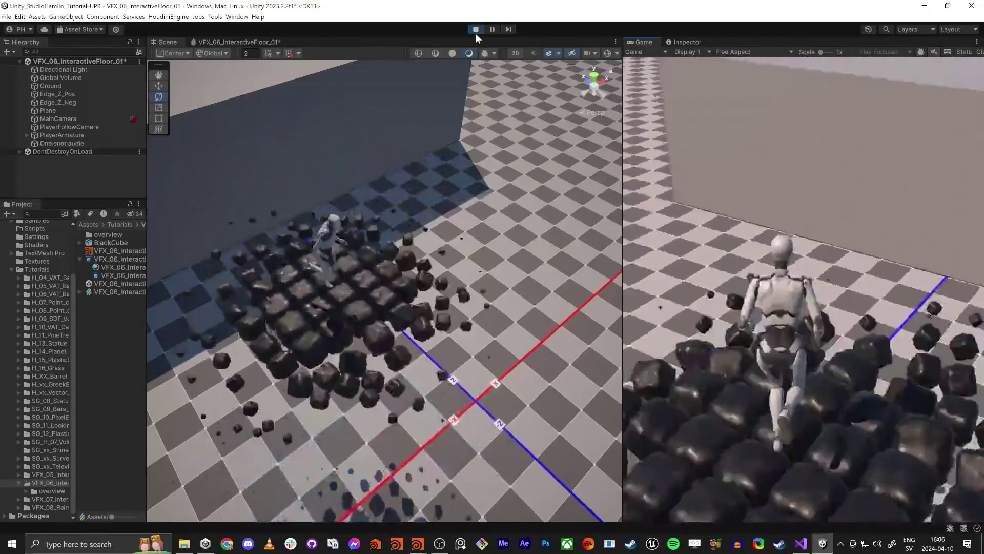
Step: Run the character across the floor and along the raised wall to test the cubes, and exit Play mode
{"action": "key", "text": "w"}
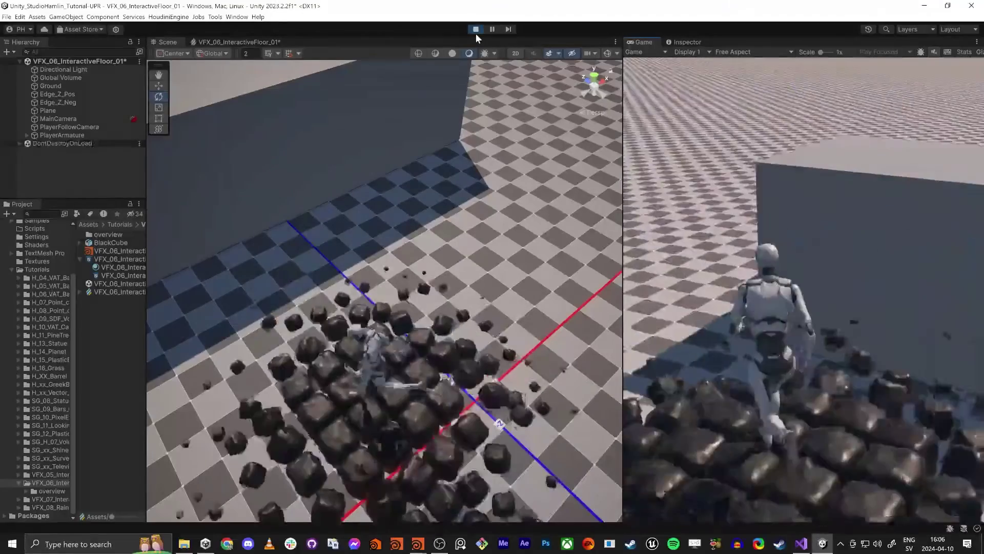
{"action": "key", "text": "w"}
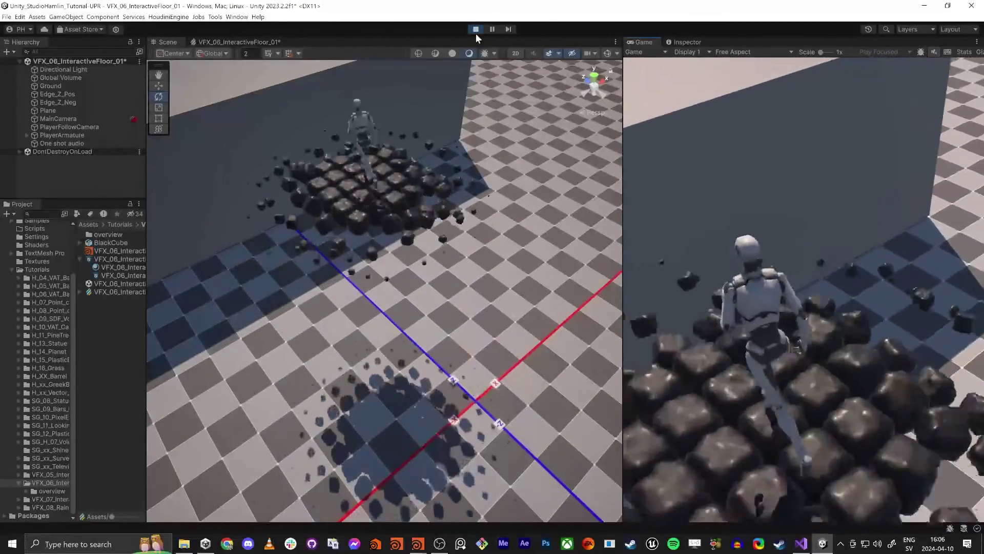
{"action": "key", "text": "w"}
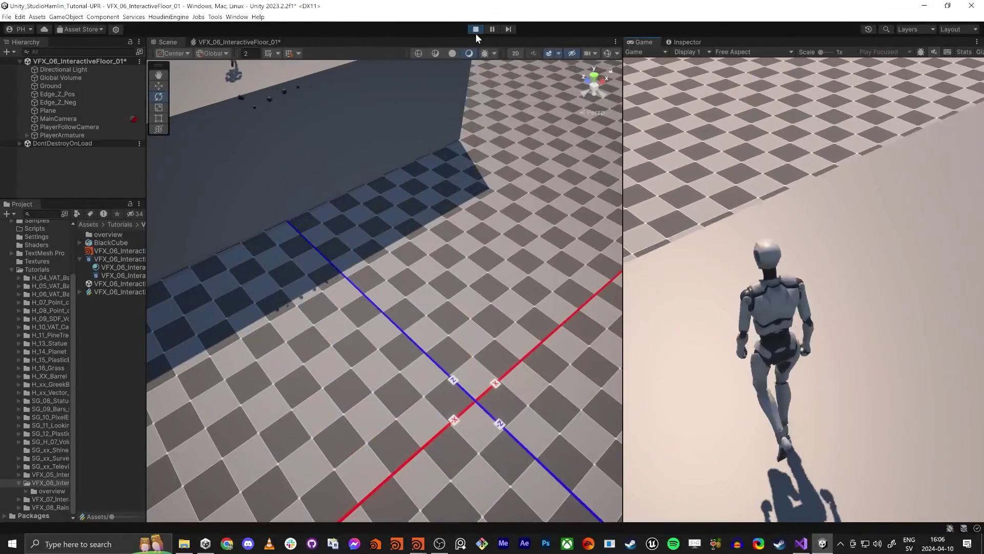
{"action": "key", "text": "w"}
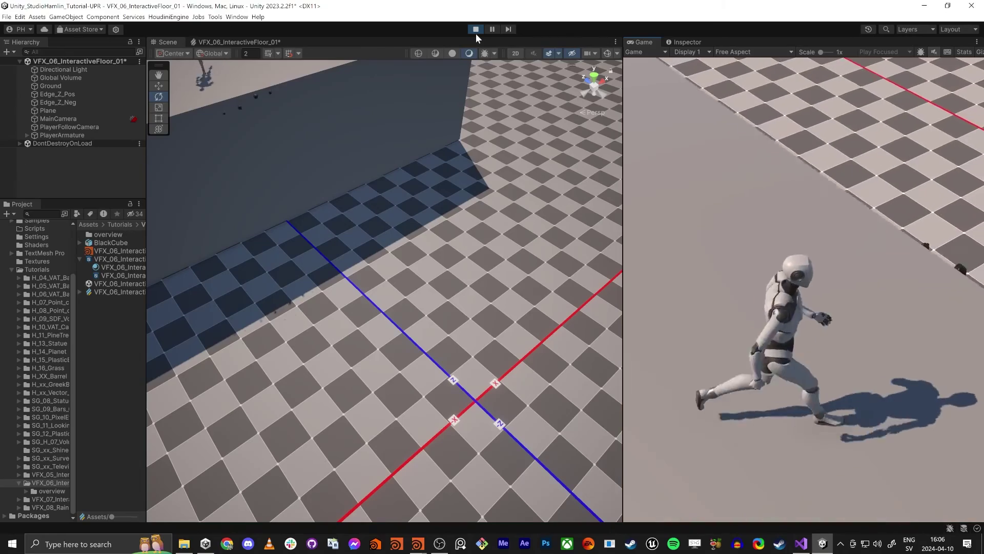
{"action": "key", "text": "w"}
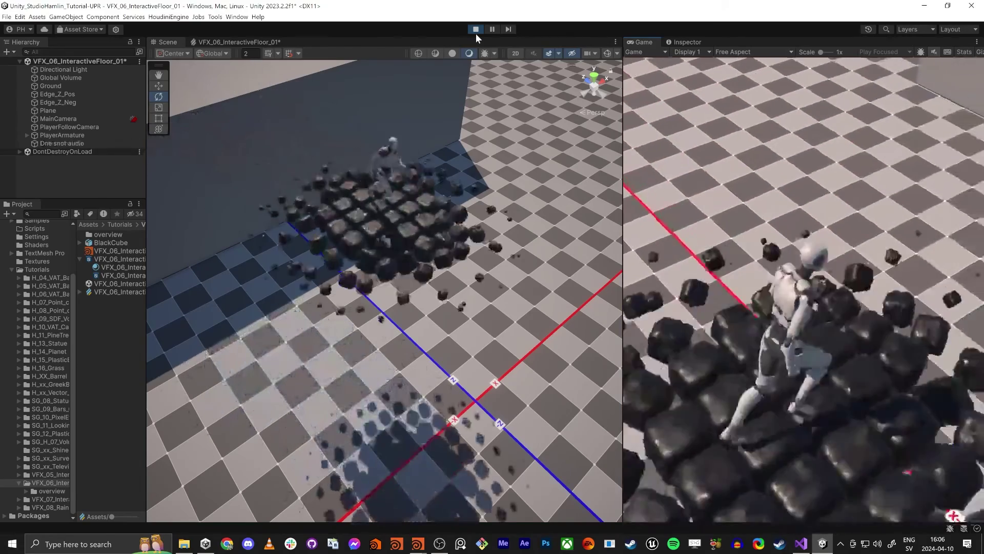
{"action": "key", "text": "a"}
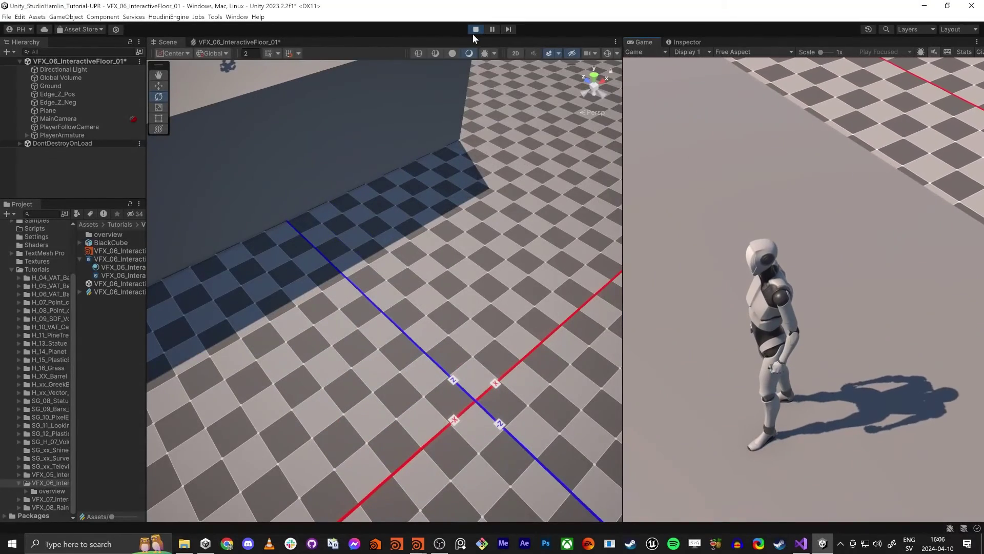
{"action": "left_click", "coordinate": [475, 30]}
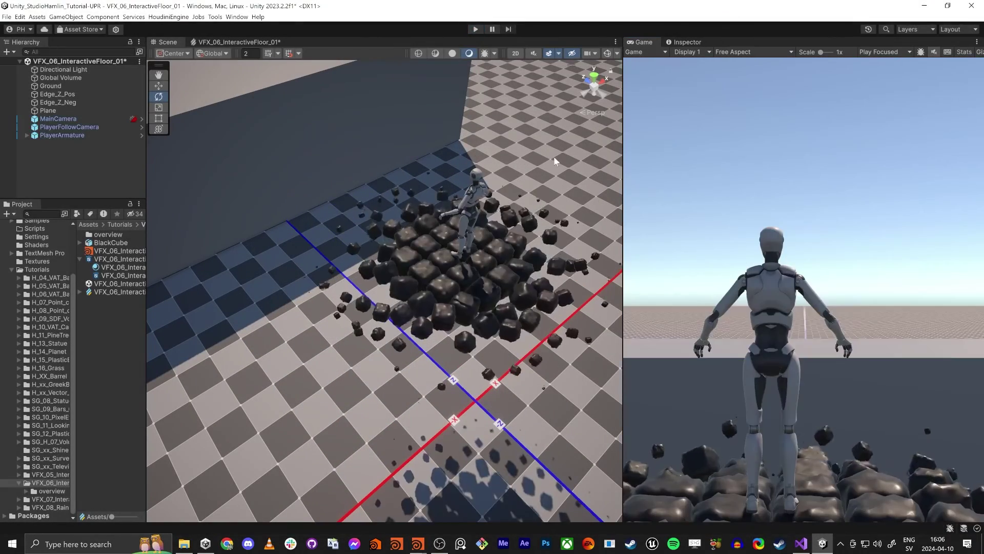
Step: Narrow the Game view, and show the VFX_06_InteractiveFloor_01 graph saved and maximized
{"action": "left_click_drag", "start_coordinate": [624, 187], "coordinate": [781, 187]}
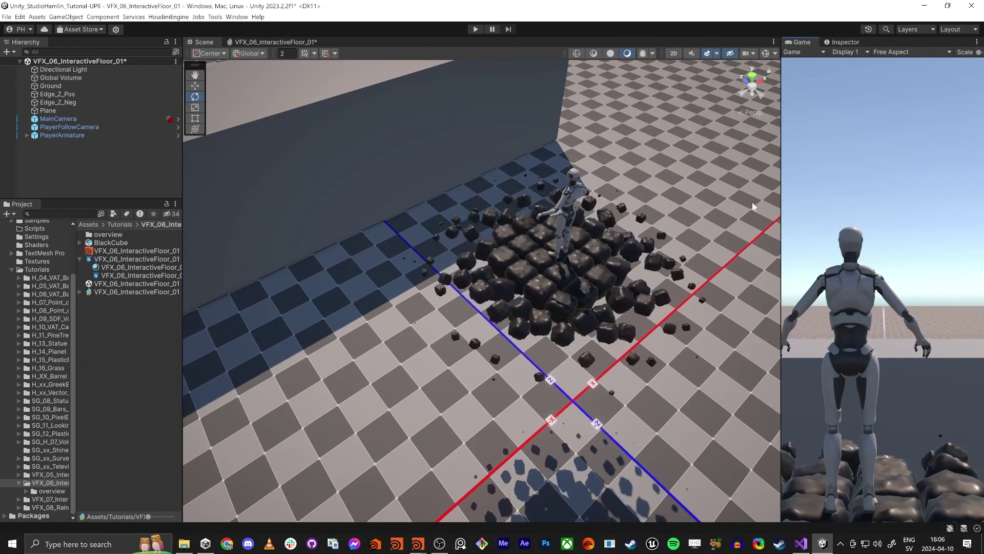
{"action": "left_click_drag", "start_coordinate": [781, 204], "coordinate": [701, 204]}
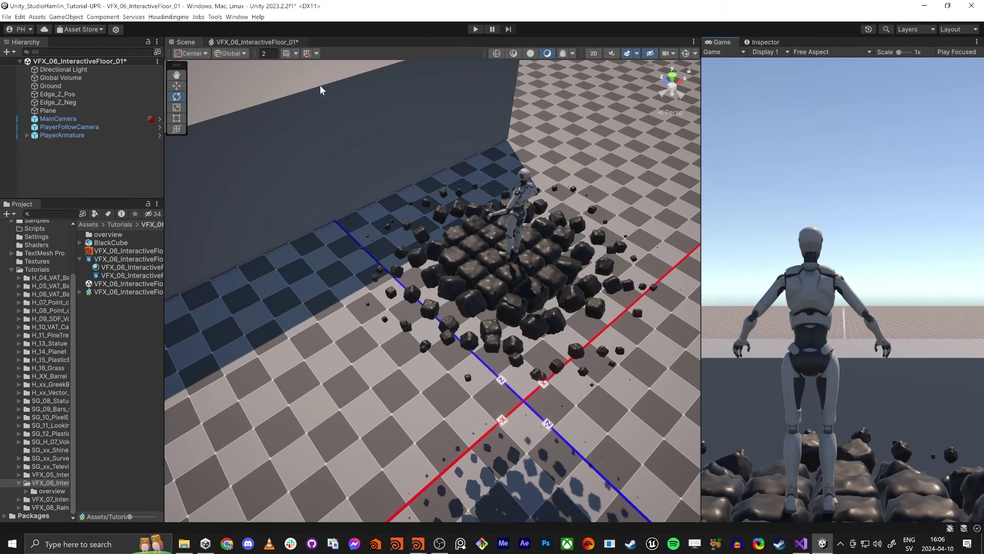
{"action": "left_click", "coordinate": [255, 41]}
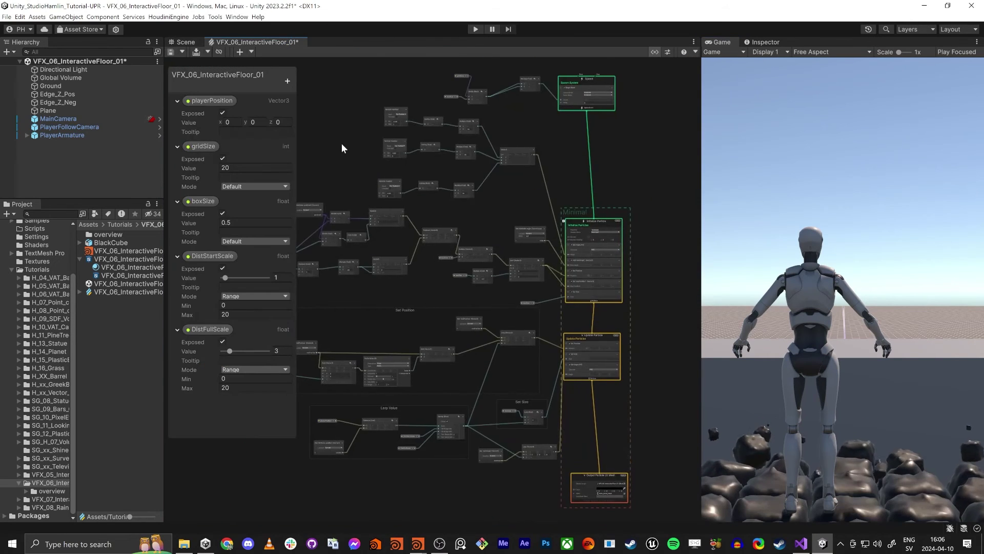
{"action": "left_click", "coordinate": [171, 51]}
{"action": "key", "text": "shift+space"}
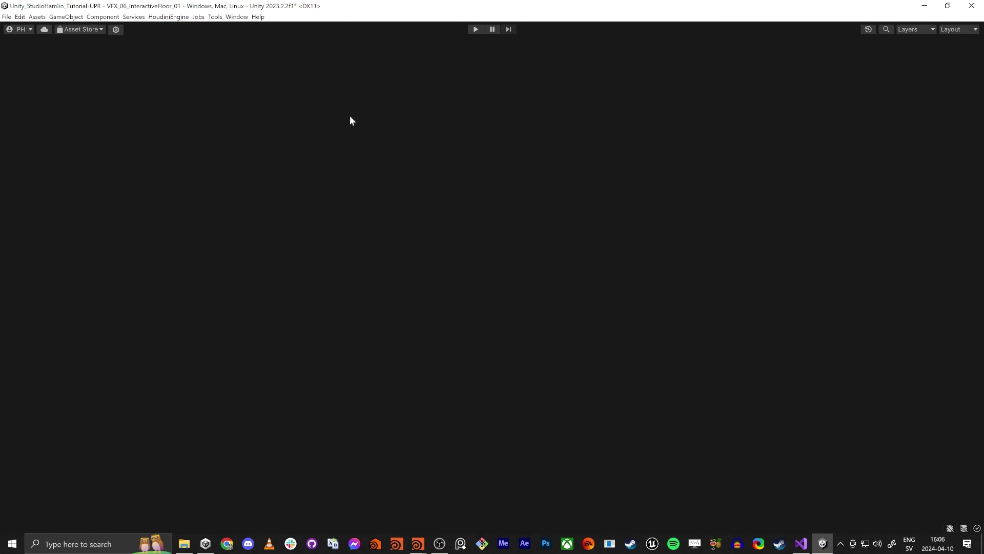
Step: Reposition the Spawn context and its Divide, gridSize and boxSize nodes into a tidy row
{"action": "scroll", "coordinate": [592, 234], "scroll_direction": "up", "scroll_amount": 12}
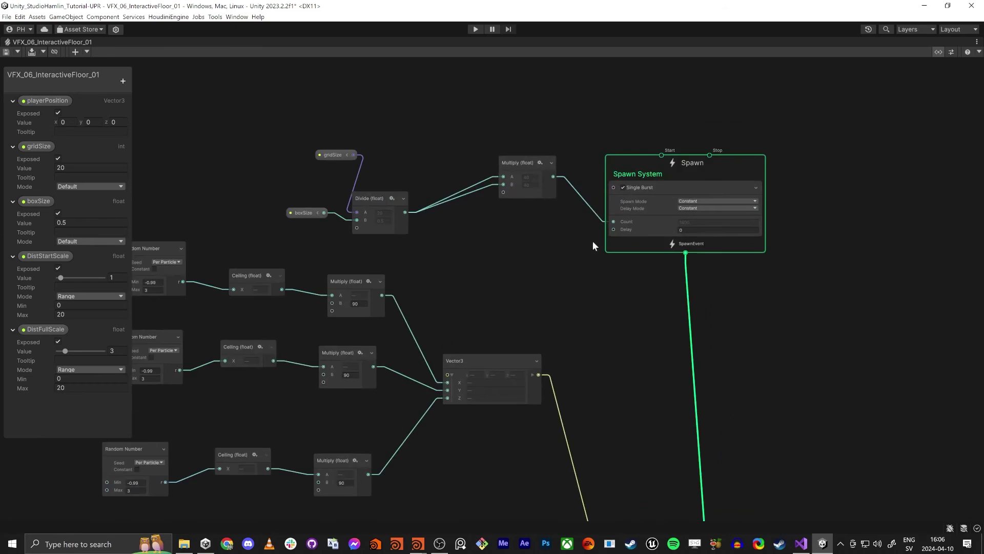
{"action": "middle_click_drag", "start_coordinate": [672, 143], "coordinate": [657, 275]}
{"action": "left_click_drag", "start_coordinate": [692, 207], "coordinate": [730, 173]}
{"action": "middle_click_drag", "start_coordinate": [536, 293], "coordinate": [606, 255]}
{"action": "scroll", "coordinate": [309, 251], "scroll_direction": "down", "scroll_amount": 3}
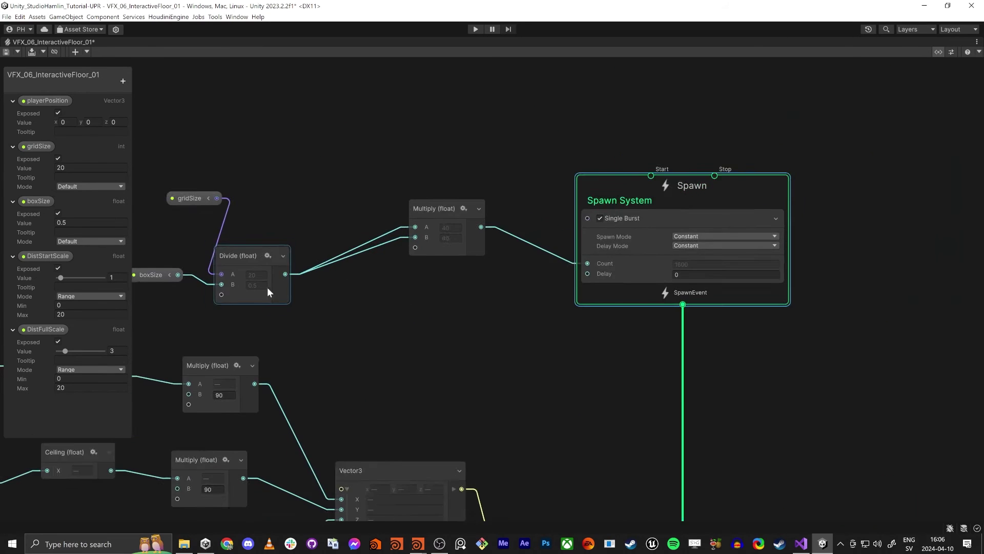
{"action": "middle_click_drag", "start_coordinate": [213, 259], "coordinate": [288, 241]}
{"action": "left_click_drag", "start_coordinate": [305, 229], "coordinate": [341, 201]}
{"action": "left_click_drag", "start_coordinate": [258, 179], "coordinate": [230, 193]}
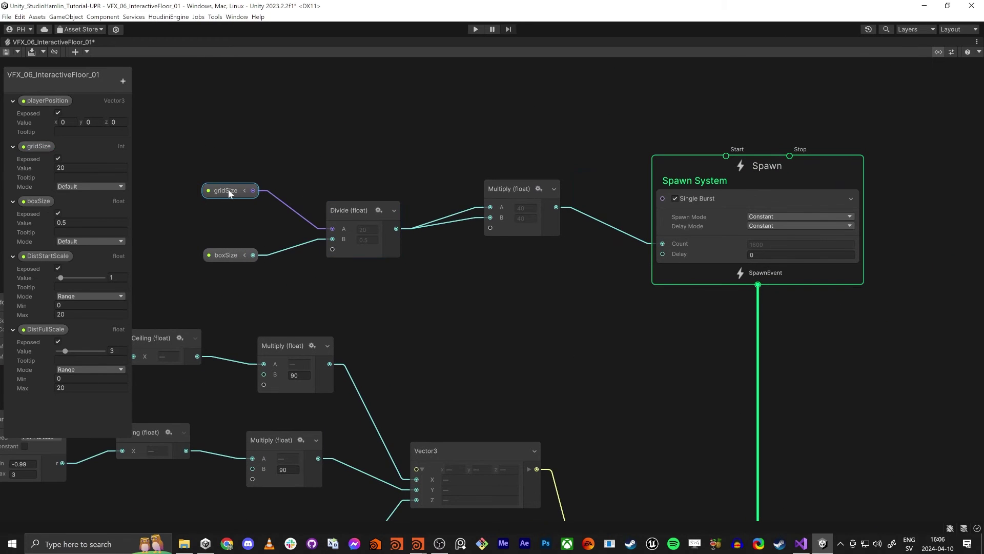
{"action": "left_click_drag", "start_coordinate": [227, 255], "coordinate": [233, 233]}
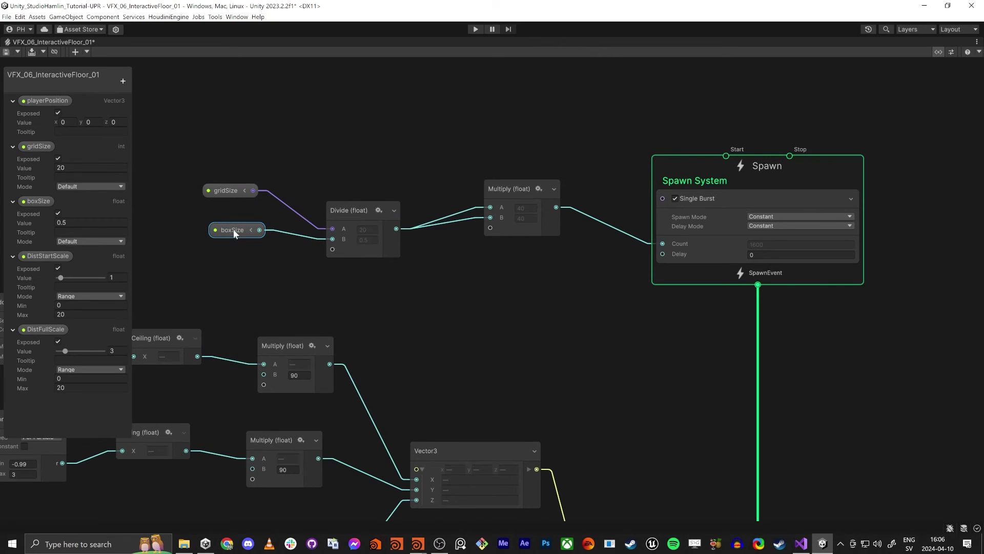
Step: Review how gridSize and boxSize feed the Divide and Multiply nodes that drive the Single Burst Count
{"action": "left_click", "coordinate": [224, 188]}
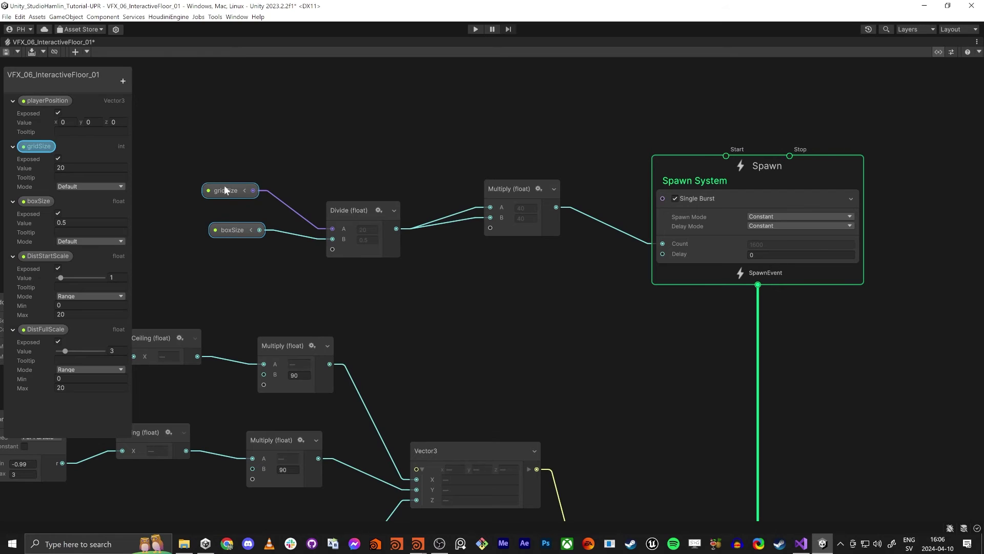
{"action": "left_click", "coordinate": [234, 229]}
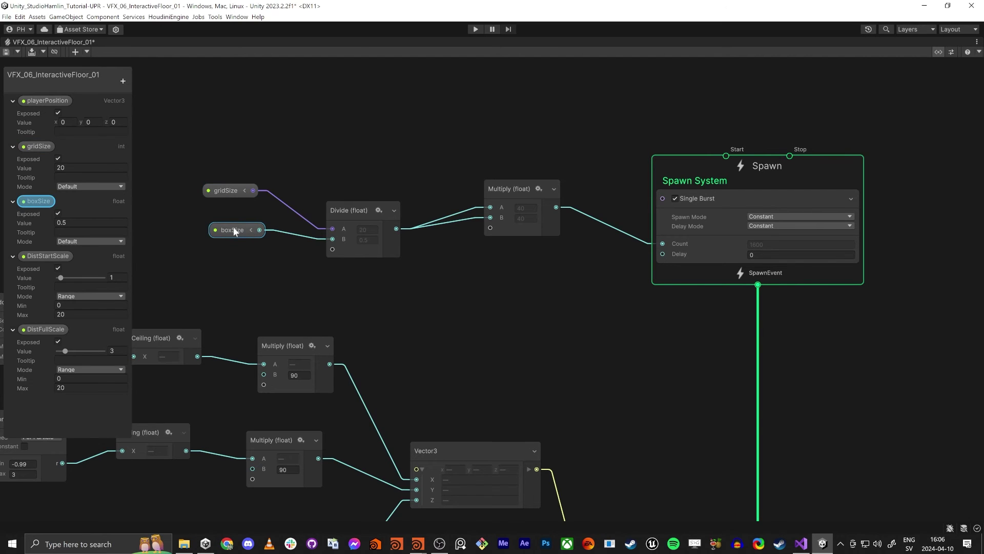
{"action": "left_click", "coordinate": [70, 222]}
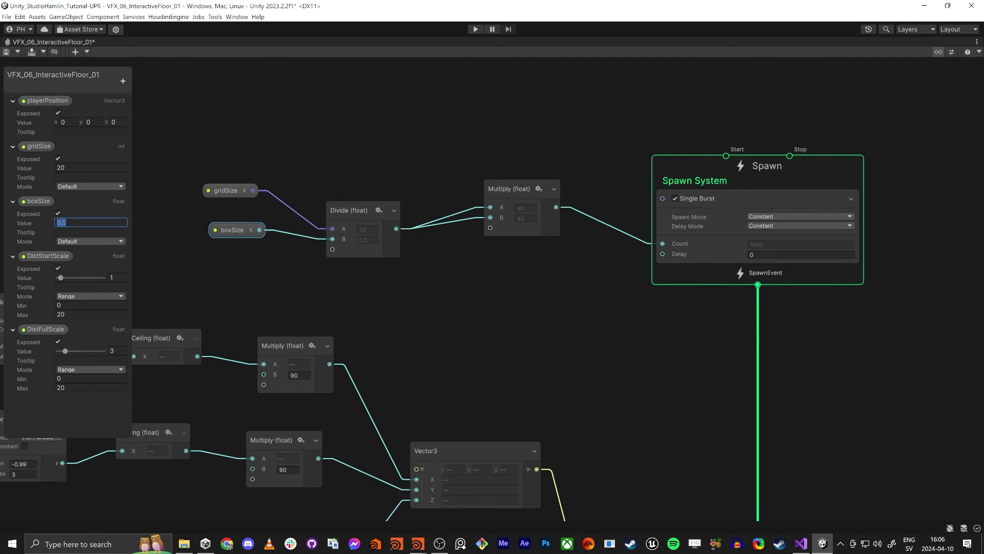
{"action": "left_click_drag", "start_coordinate": [353, 217], "coordinate": [359, 211]}
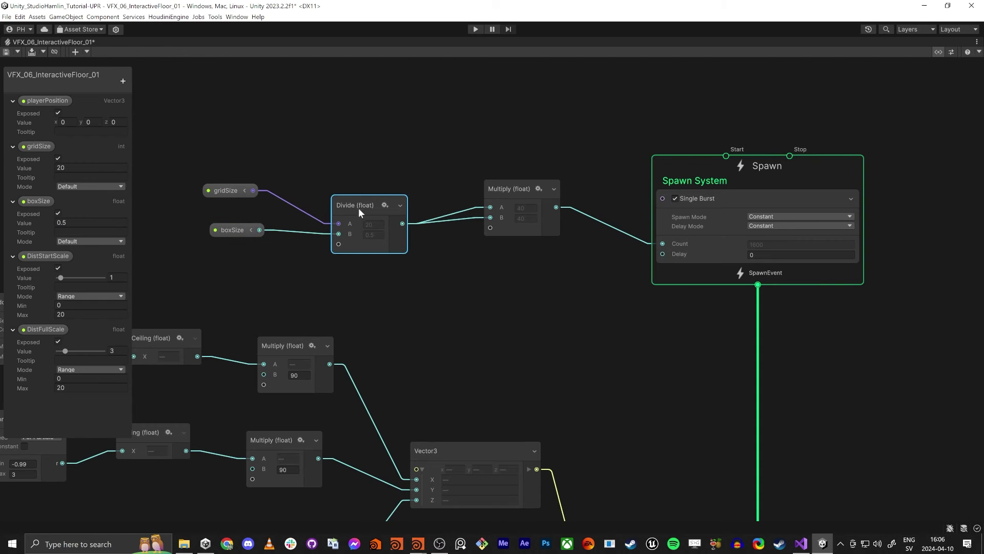
{"action": "left_click", "coordinate": [354, 205]}
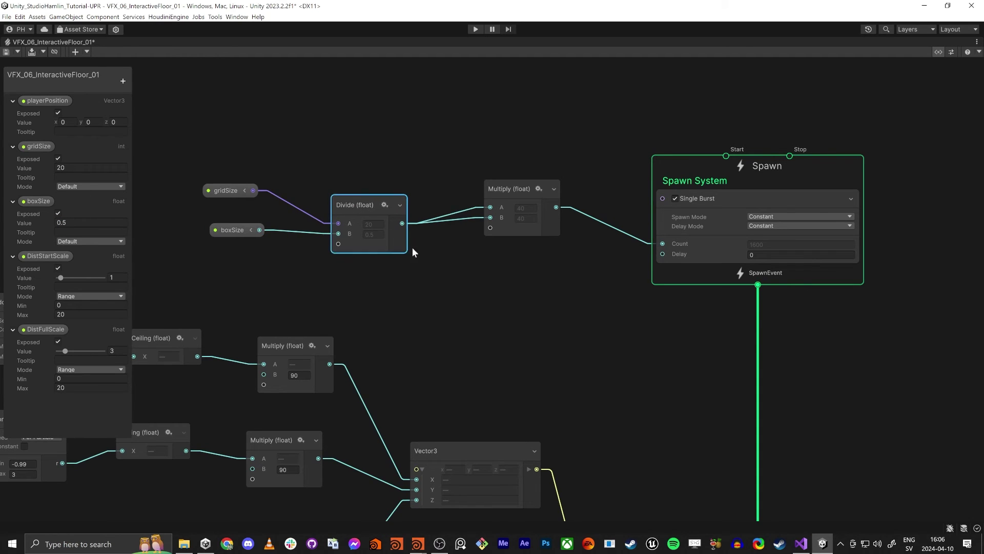
{"action": "left_click_drag", "start_coordinate": [569, 297], "coordinate": [254, 194]}
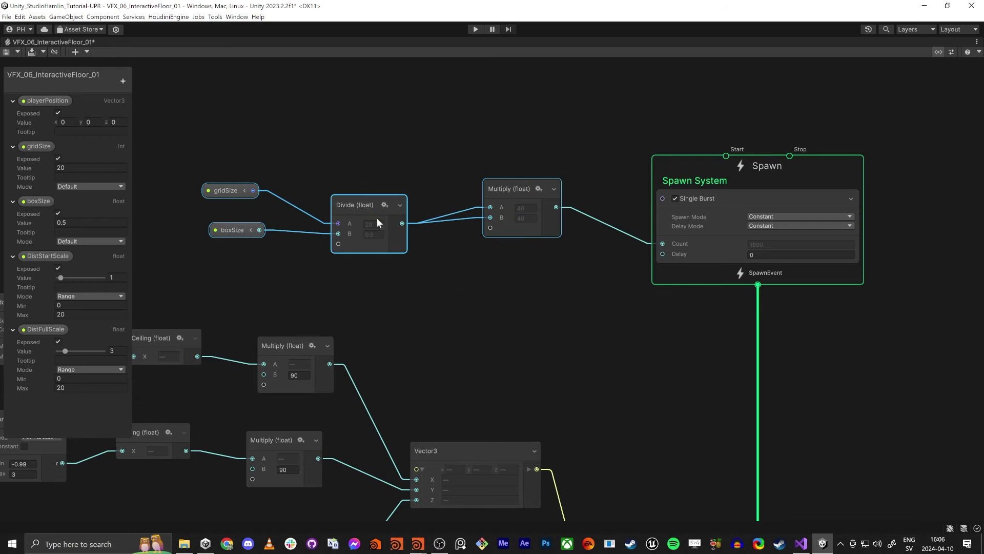
Step: Examine the three Random Number, Ceiling and Multiply chains that supply the rotation Vector3
{"action": "middle_click_drag", "start_coordinate": [328, 311], "coordinate": [701, 204]}
{"action": "scroll", "coordinate": [700, 204], "scroll_direction": "down", "scroll_amount": 1}
{"action": "scroll", "coordinate": [420, 215], "scroll_direction": "down", "scroll_amount": 3}
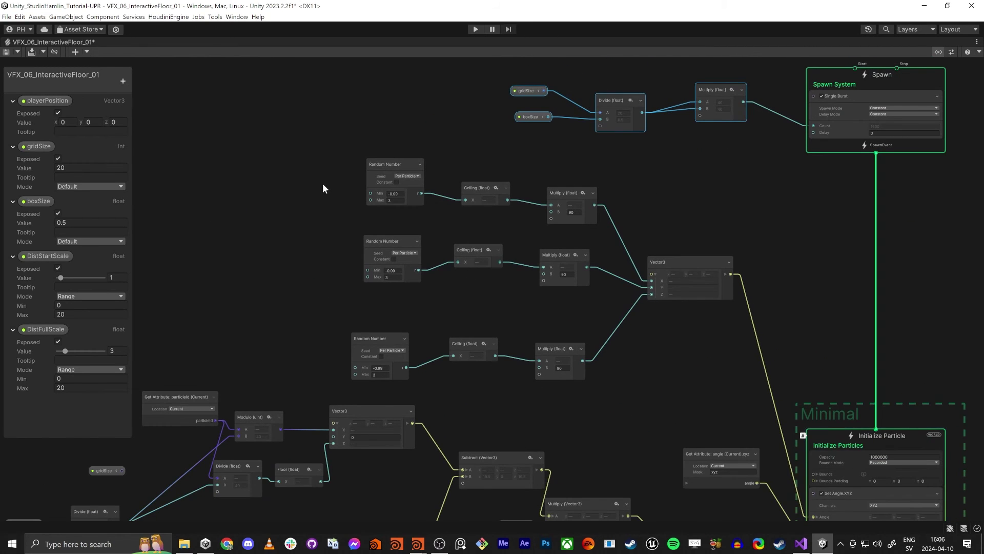
{"action": "left_click_drag", "start_coordinate": [318, 152], "coordinate": [435, 191]}
{"action": "scroll", "coordinate": [416, 199], "scroll_direction": "up", "scroll_amount": 6}
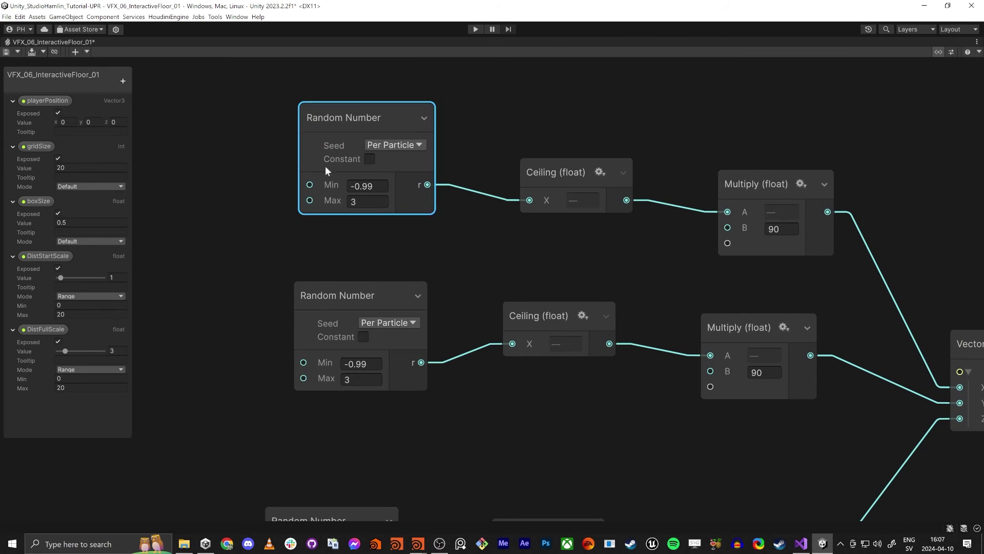
{"action": "mouse_move", "coordinate": [360, 122]}
{"action": "left_mouse_down"}
{"action": "mouse_move", "coordinate": [355, 131]}
{"action": "mouse_move", "coordinate": [361, 118]}
{"action": "left_mouse_up"}
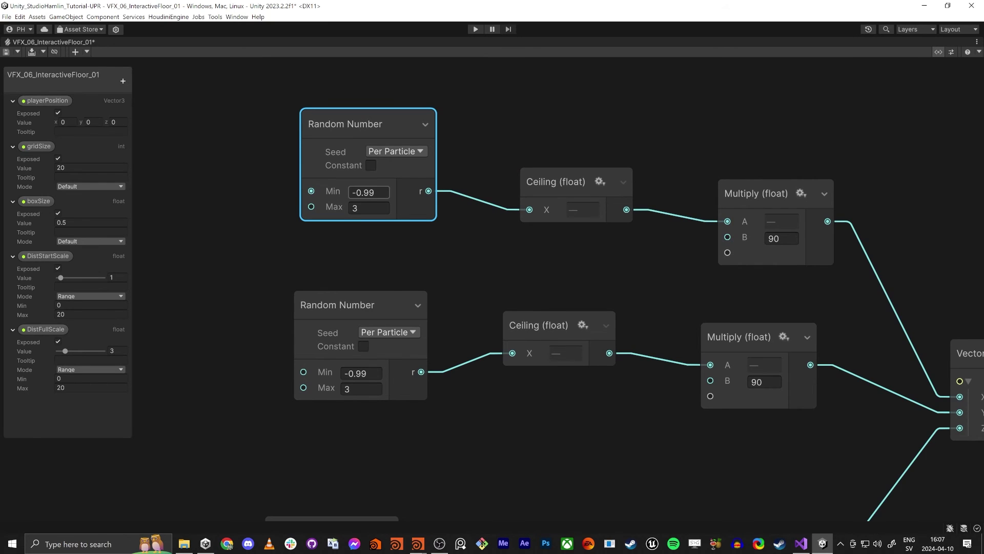
{"action": "middle_click_drag", "start_coordinate": [533, 266], "coordinate": [447, 257]}
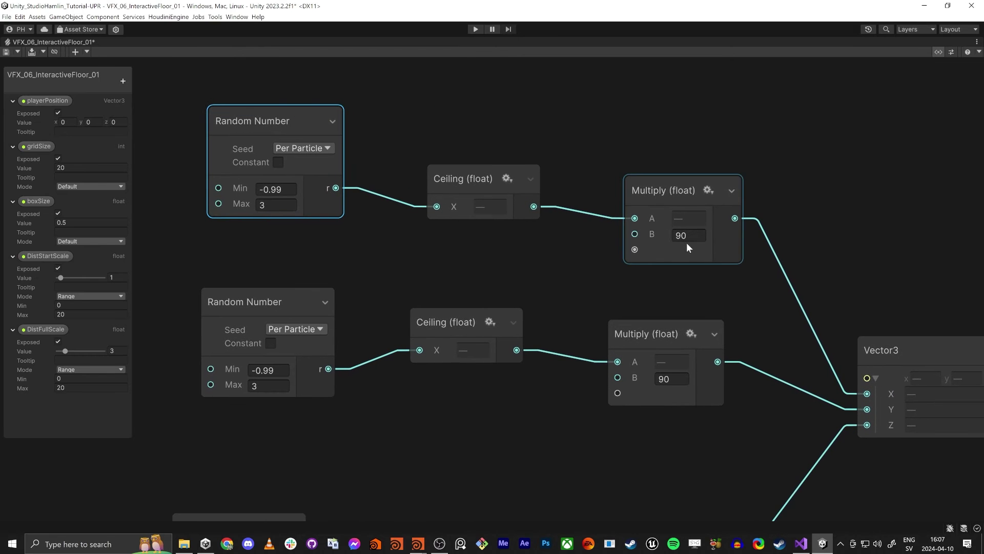
{"action": "middle_click_drag", "start_coordinate": [768, 293], "coordinate": [621, 238]}
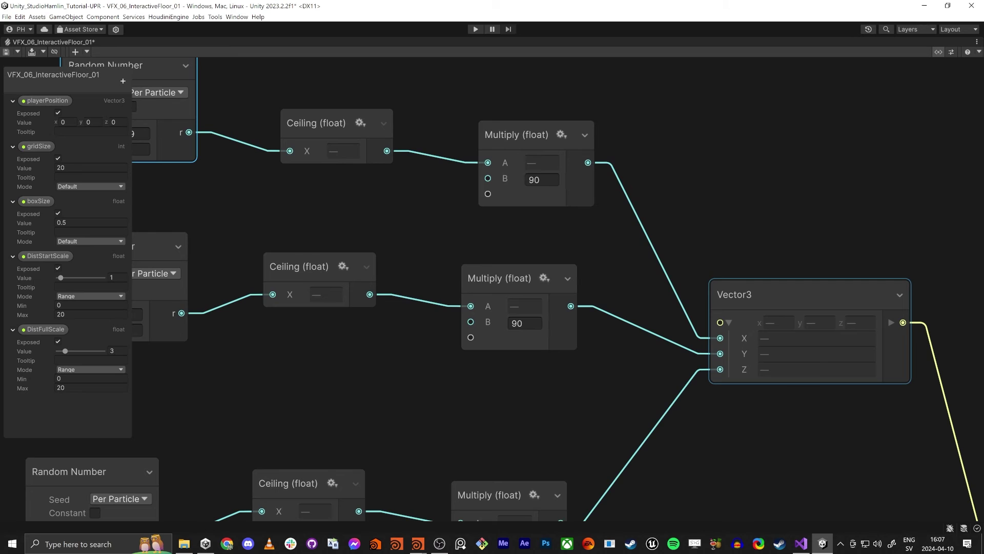
{"action": "scroll", "coordinate": [755, 339], "scroll_direction": "down", "scroll_amount": 5}
Step: Enable the middle Random Number node's Constant option and disable it again
{"action": "left_click", "coordinate": [387, 307]}
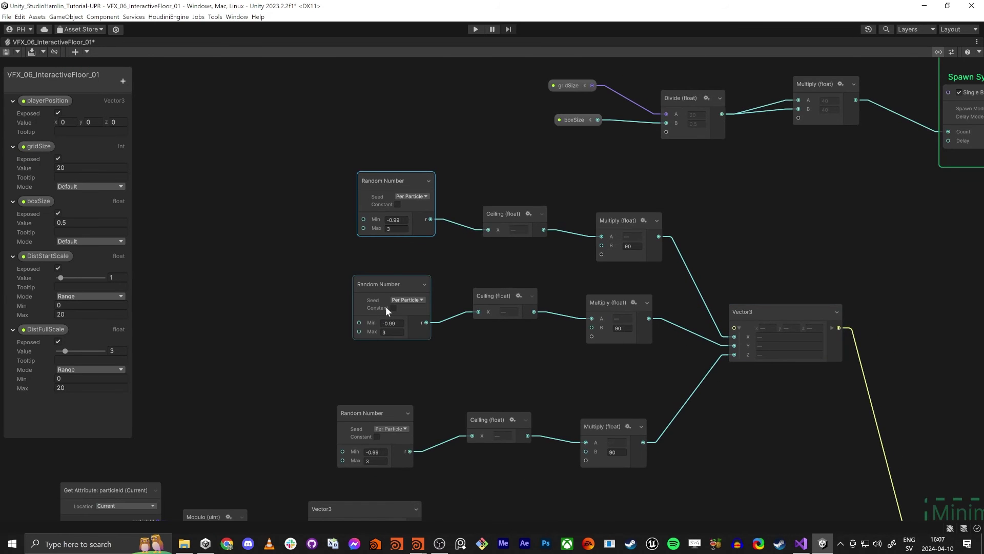
{"action": "scroll", "coordinate": [390, 306], "scroll_direction": "up", "scroll_amount": 5}
{"action": "key", "text": "ctrl+s"}
{"action": "left_click", "coordinate": [394, 308]}
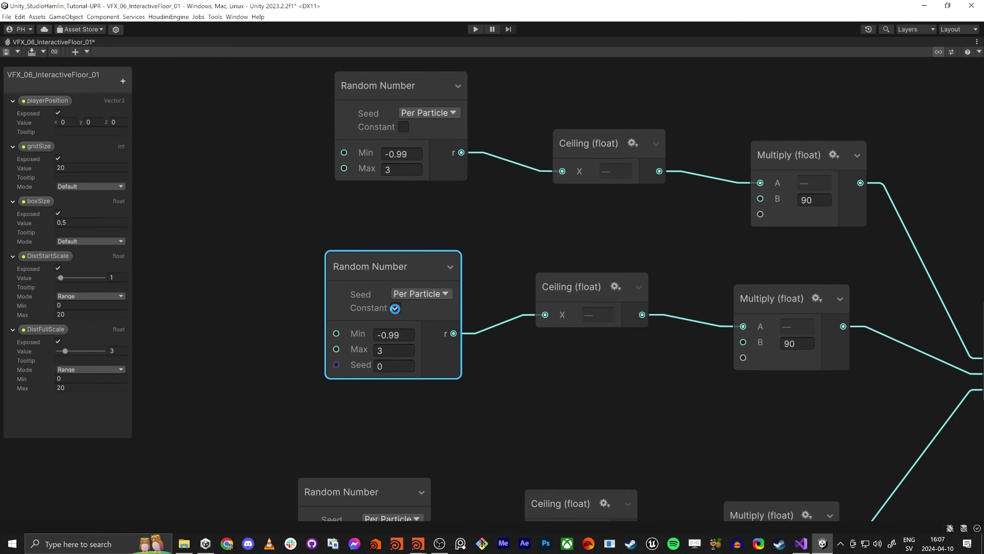
{"action": "left_click", "coordinate": [395, 307]}
{"action": "left_click", "coordinate": [399, 132]}
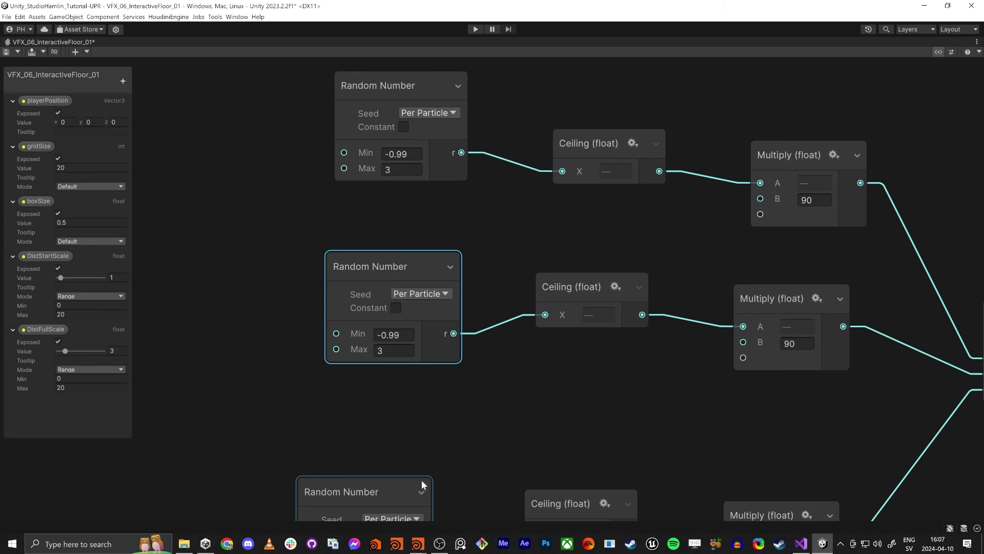
Step: Trace the rotation Vector3 output and the position nodes into the Initialize Particle context's angle and position blocks
{"action": "middle_click_drag", "start_coordinate": [804, 363], "coordinate": [583, 253]}
{"action": "scroll", "coordinate": [583, 254], "scroll_direction": "down", "scroll_amount": 3}
{"action": "middle_click_drag", "start_coordinate": [767, 354], "coordinate": [494, 136]}
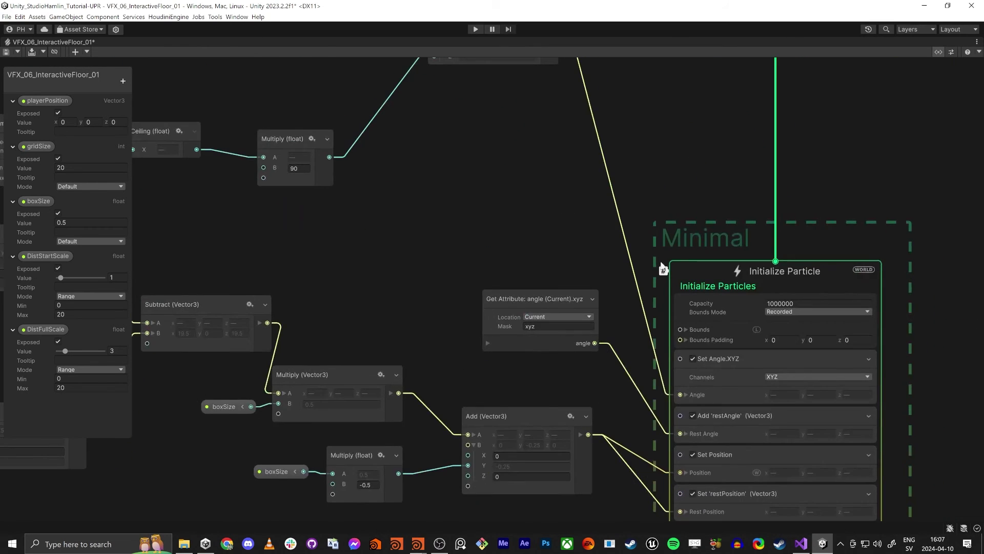
{"action": "middle_click_drag", "start_coordinate": [431, 180], "coordinate": [614, 192]}
{"action": "scroll", "coordinate": [594, 206], "scroll_direction": "down", "scroll_amount": 4}
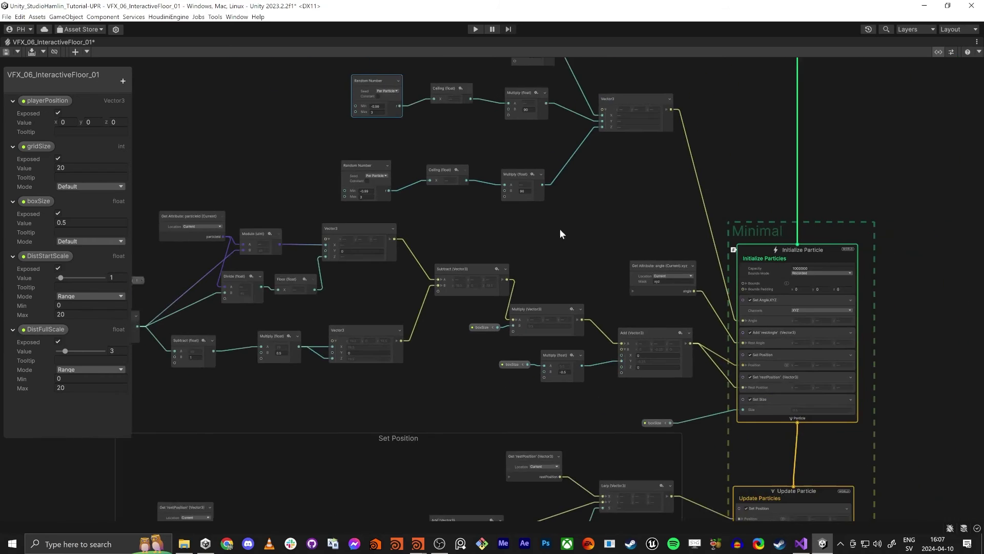
{"action": "middle_click_drag", "start_coordinate": [560, 229], "coordinate": [701, 181]}
{"action": "scroll", "coordinate": [903, 292], "scroll_direction": "up", "scroll_amount": 3}
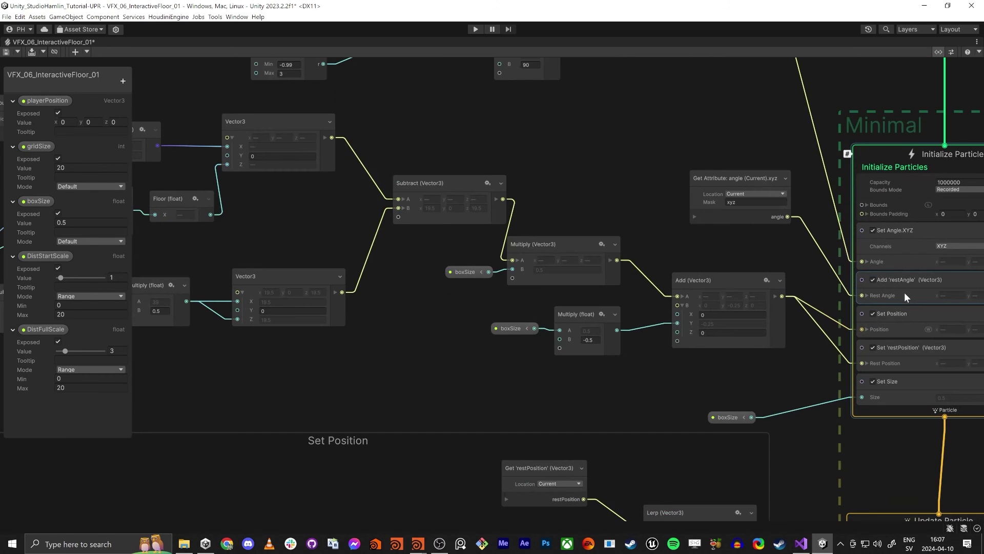
Step: Realign the boxSize node and shift it with gridSize and their Divide node away from the particleId grid nodes
{"action": "scroll", "coordinate": [894, 304], "scroll_direction": "down", "scroll_amount": 1}
{"action": "scroll", "coordinate": [737, 199], "scroll_direction": "down", "scroll_amount": 3}
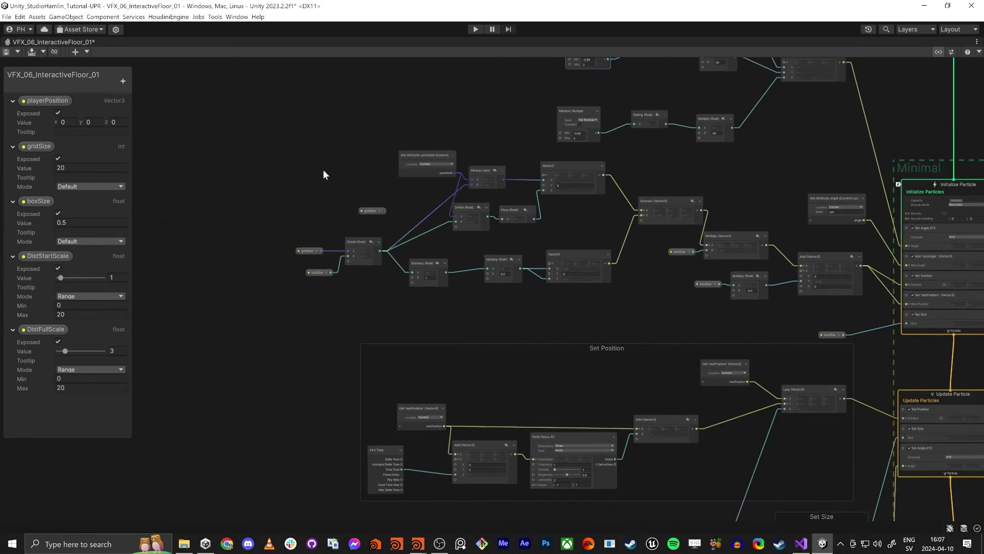
{"action": "left_click_drag", "start_coordinate": [778, 302], "coordinate": [800, 294]}
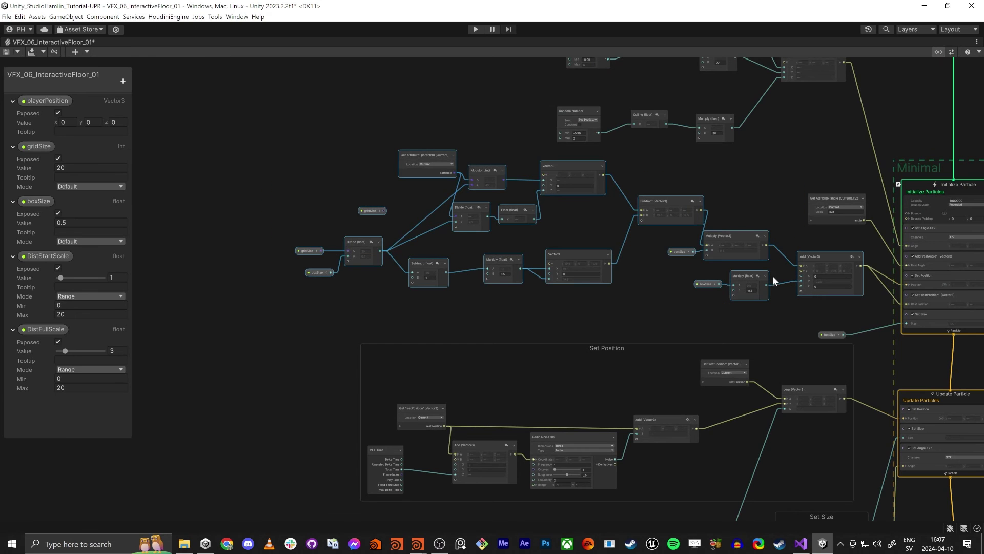
{"action": "scroll", "coordinate": [374, 162], "scroll_direction": "up", "scroll_amount": 4}
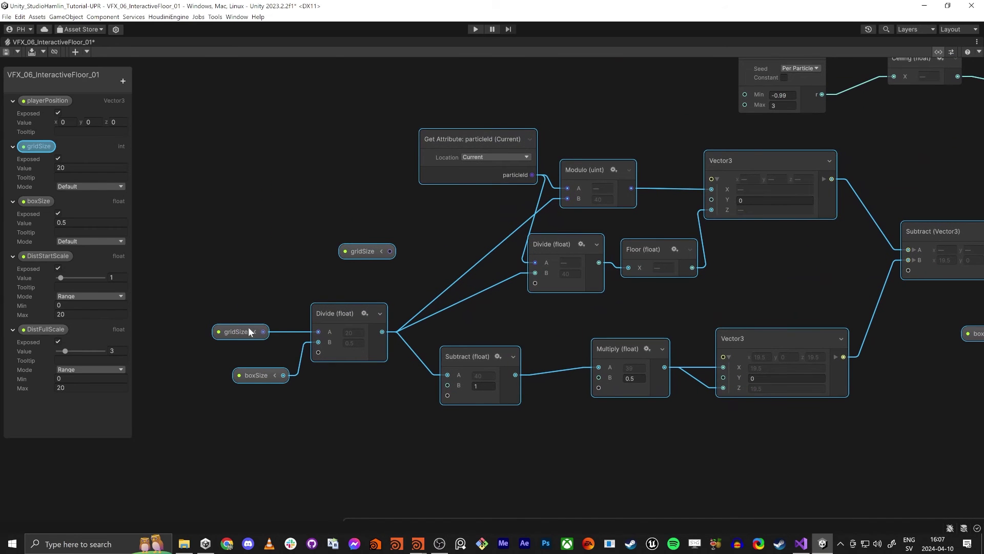
{"action": "left_click_drag", "start_coordinate": [264, 377], "coordinate": [245, 366]}
{"action": "left_click_drag", "start_coordinate": [241, 292], "coordinate": [392, 399]}
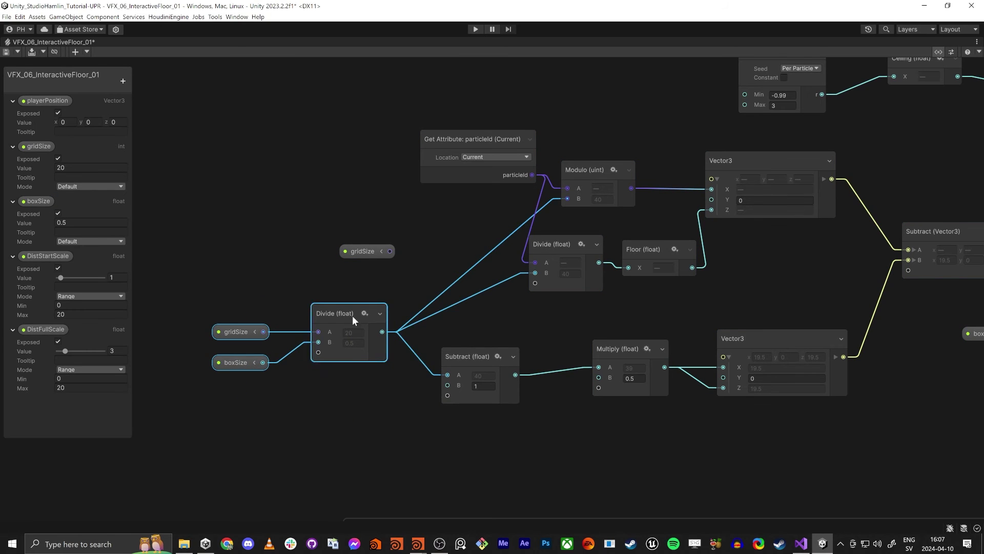
{"action": "left_click_drag", "start_coordinate": [352, 315], "coordinate": [325, 319]}
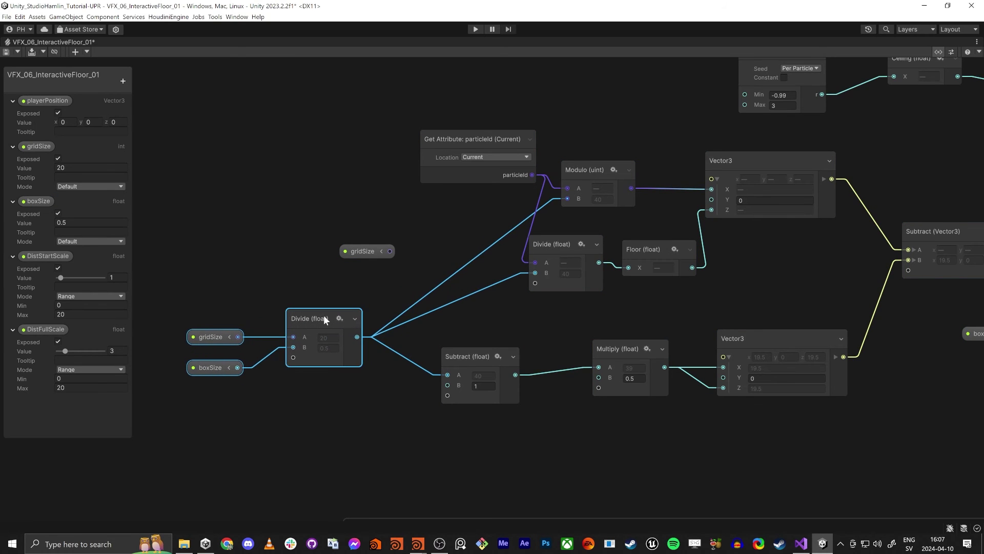
Step: Align the upper Vector3 node above the lower one and reposition the Divide and Floor nodes feeding its Z input
{"action": "middle_click_drag", "start_coordinate": [466, 249], "coordinate": [392, 279]}
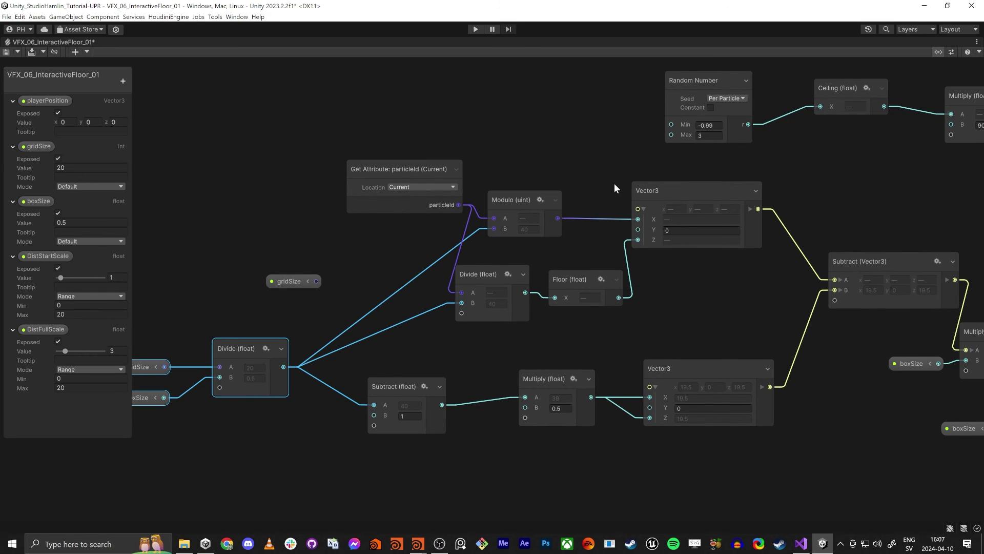
{"action": "left_click_drag", "start_coordinate": [675, 192], "coordinate": [687, 201]}
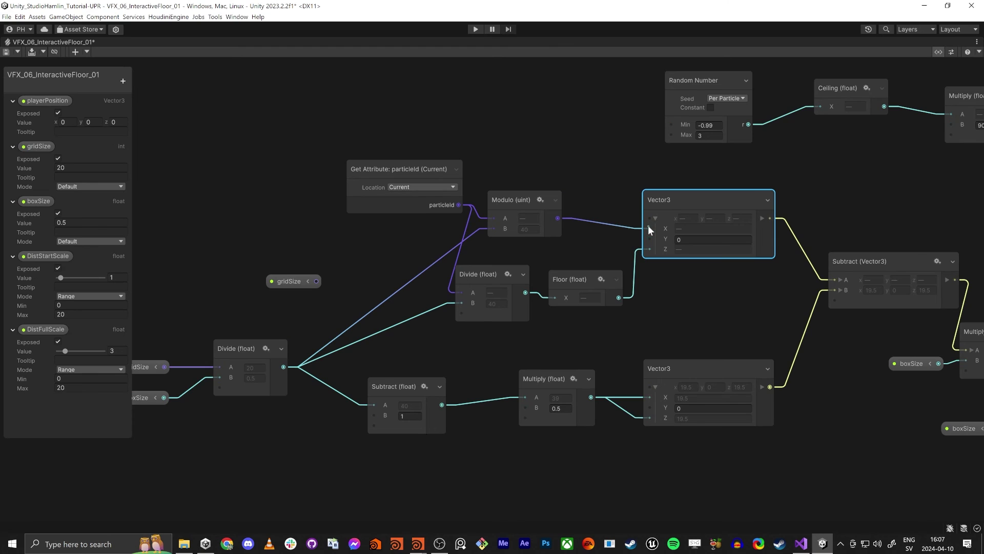
{"action": "left_click", "coordinate": [444, 336]}
{"action": "left_click_drag", "start_coordinate": [444, 332], "coordinate": [568, 276]}
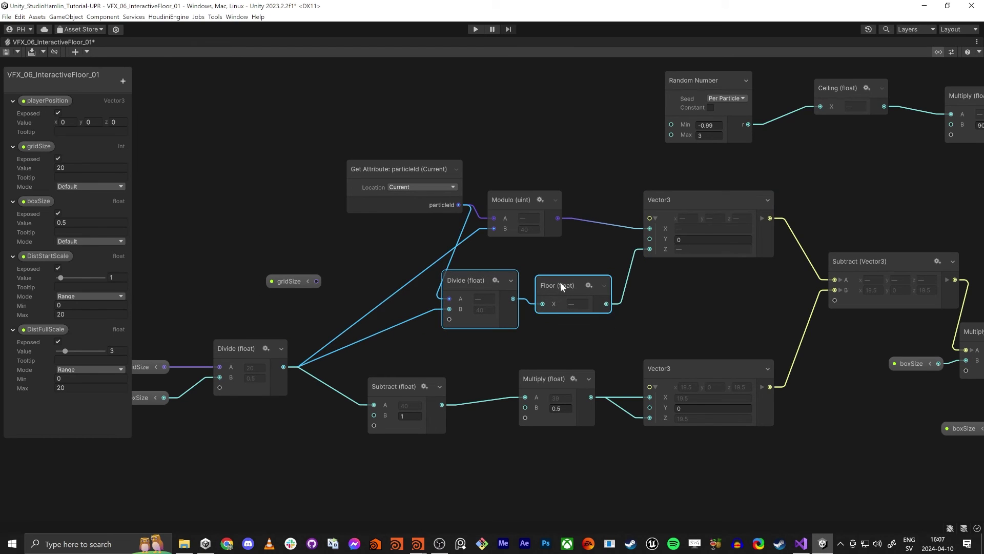
{"action": "left_click", "coordinate": [663, 248]}
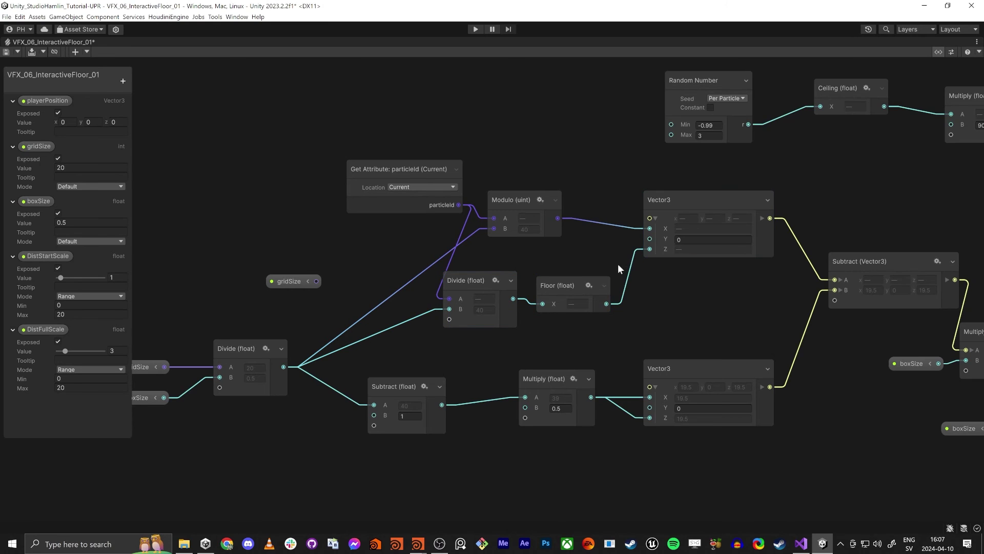
{"action": "mouse_move", "coordinate": [575, 280]}
{"action": "left_mouse_down"}
{"action": "mouse_move", "coordinate": [589, 263]}
{"action": "mouse_move", "coordinate": [582, 280]}
{"action": "left_mouse_up"}
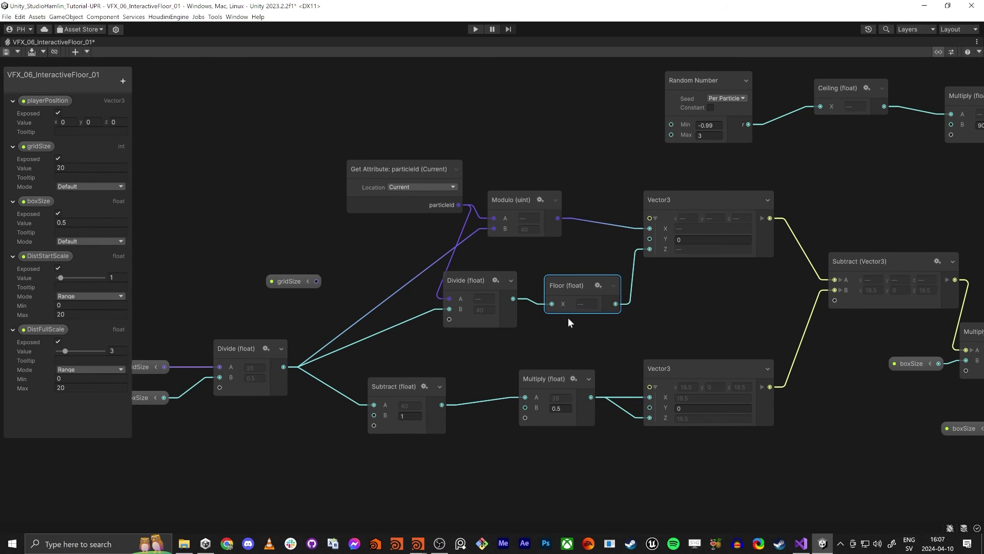
Step: Line up the 0.5 Multiply node with the Subtract node in the chain feeding the lower Vector3
{"action": "scroll", "coordinate": [559, 322], "scroll_direction": "down", "scroll_amount": 2}
{"action": "middle_click_drag", "start_coordinate": [401, 370], "coordinate": [364, 361]}
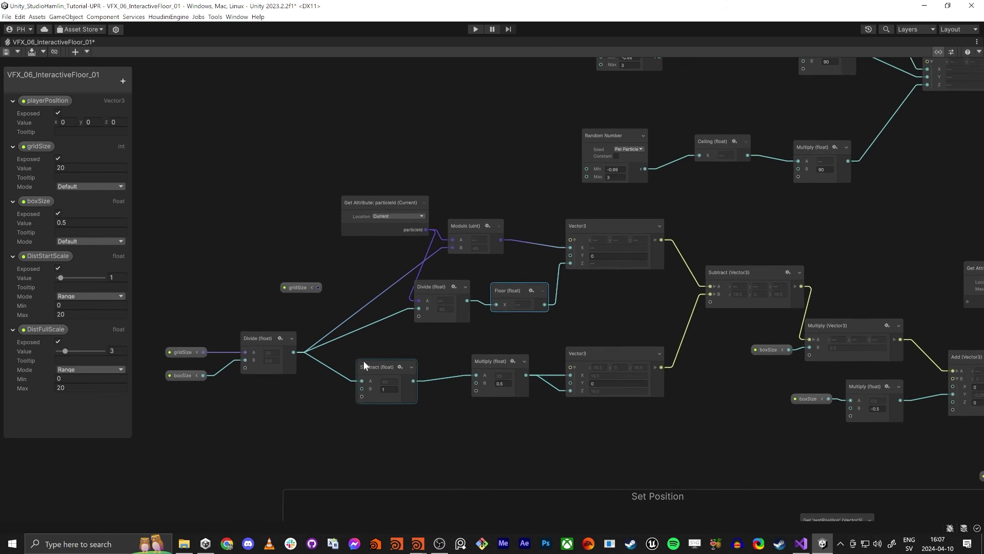
{"action": "scroll", "coordinate": [382, 365], "scroll_direction": "up", "scroll_amount": 3}
{"action": "left_click_drag", "start_coordinate": [555, 361], "coordinate": [548, 370]}
{"action": "left_click", "coordinate": [563, 402]}
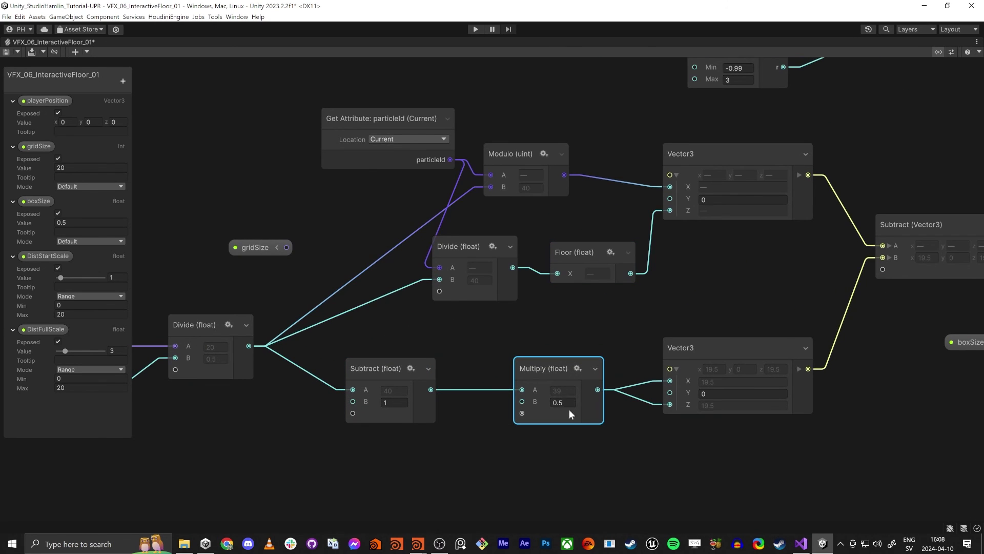
{"action": "scroll", "coordinate": [556, 401], "scroll_direction": "down", "scroll_amount": 2}
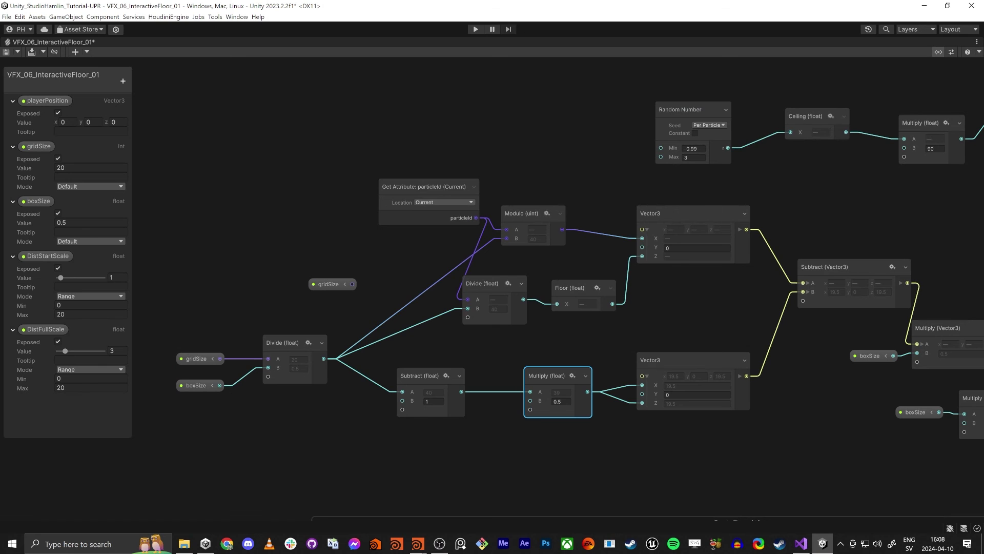
{"action": "left_click_drag", "start_coordinate": [686, 347], "coordinate": [439, 403]}
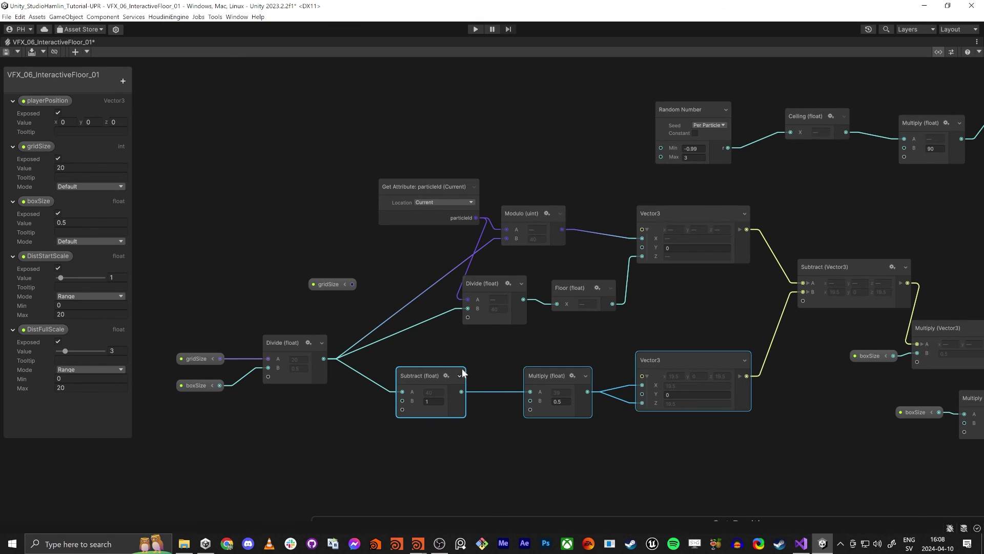
{"action": "left_click_drag", "start_coordinate": [462, 370], "coordinate": [436, 368]}
Step: Reposition the Multiply (Vector3) node and the -0.5 Multiply node with their boxSize inputs before the final Add node
{"action": "middle_click_drag", "start_coordinate": [885, 348], "coordinate": [513, 298]}
{"action": "scroll", "coordinate": [661, 354], "scroll_direction": "up", "scroll_amount": 3}
{"action": "left_click_drag", "start_coordinate": [619, 280], "coordinate": [637, 274]}
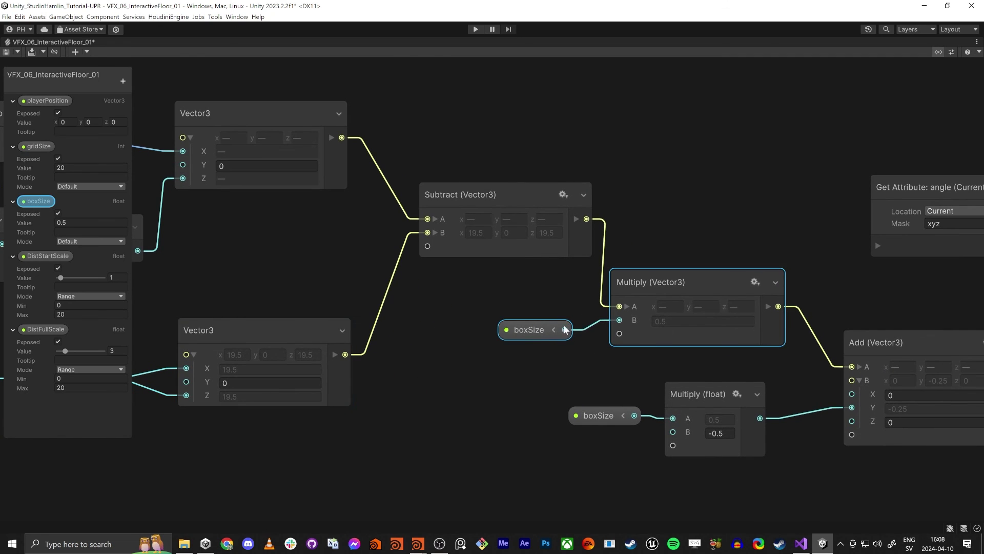
{"action": "mouse_move", "coordinate": [536, 337]}
{"action": "left_mouse_down"}
{"action": "mouse_move", "coordinate": [546, 326]}
{"action": "mouse_move", "coordinate": [513, 325]}
{"action": "mouse_move", "coordinate": [525, 323]}
{"action": "left_mouse_up"}
{"action": "left_click_drag", "start_coordinate": [512, 367], "coordinate": [647, 283]}
{"action": "scroll", "coordinate": [623, 269], "scroll_direction": "down", "scroll_amount": 3}
{"action": "middle_click_drag", "start_coordinate": [623, 270], "coordinate": [546, 297]}
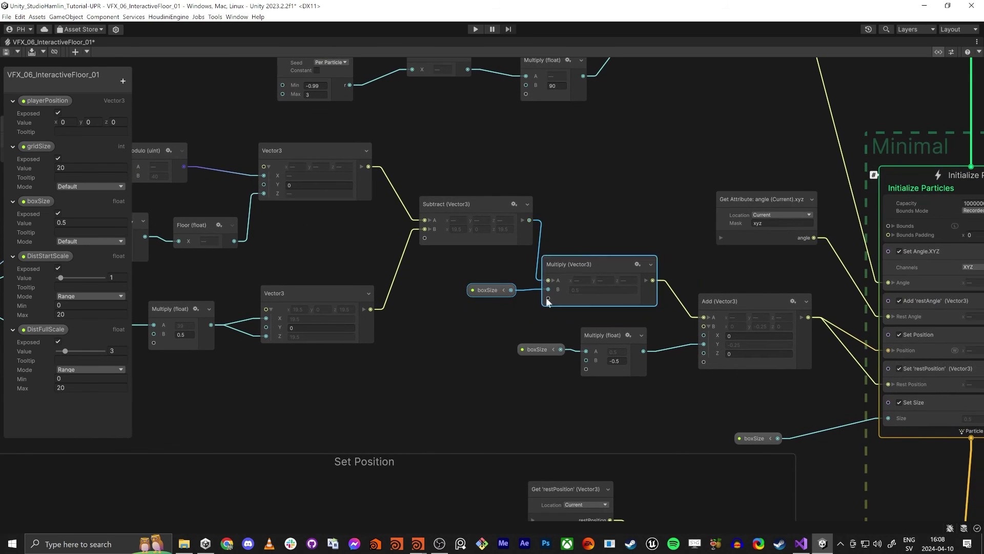
{"action": "left_click_drag", "start_coordinate": [534, 324], "coordinate": [618, 343]}
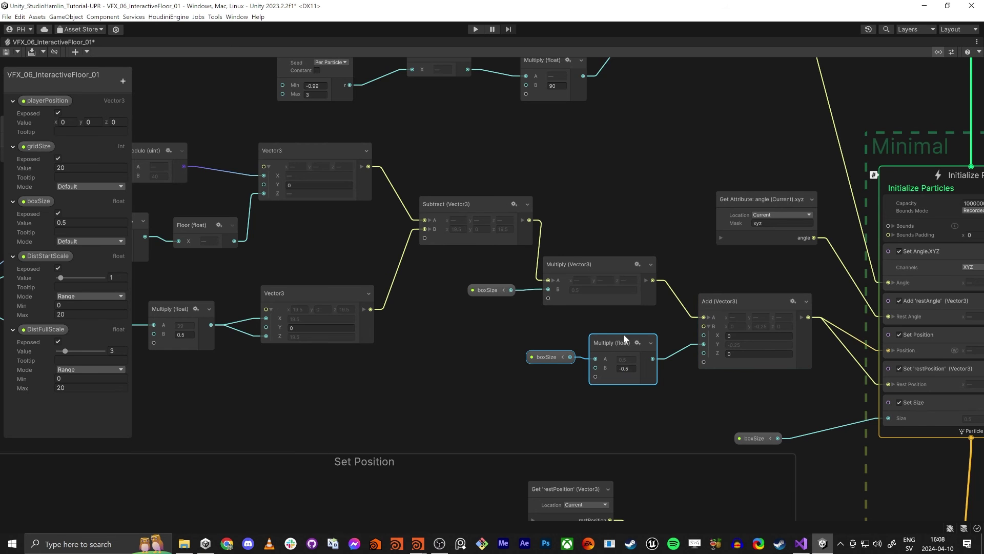
Step: Reposition the first Get 'restPosition' node and the Add and Perlin Noise 3D nodes in the Set Position group
{"action": "scroll", "coordinate": [621, 338], "scroll_direction": "down", "scroll_amount": 3}
{"action": "middle_click_drag", "start_coordinate": [497, 361], "coordinate": [566, 161]}
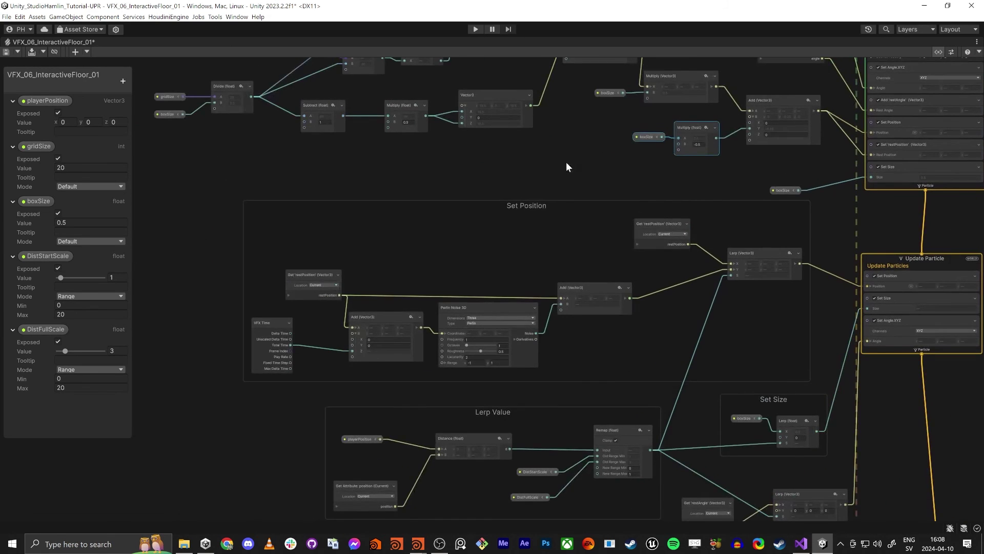
{"action": "scroll", "coordinate": [346, 299], "scroll_direction": "up", "scroll_amount": 2}
{"action": "scroll", "coordinate": [346, 300], "scroll_direction": "up", "scroll_amount": 1}
{"action": "left_click_drag", "start_coordinate": [321, 270], "coordinate": [288, 233]}
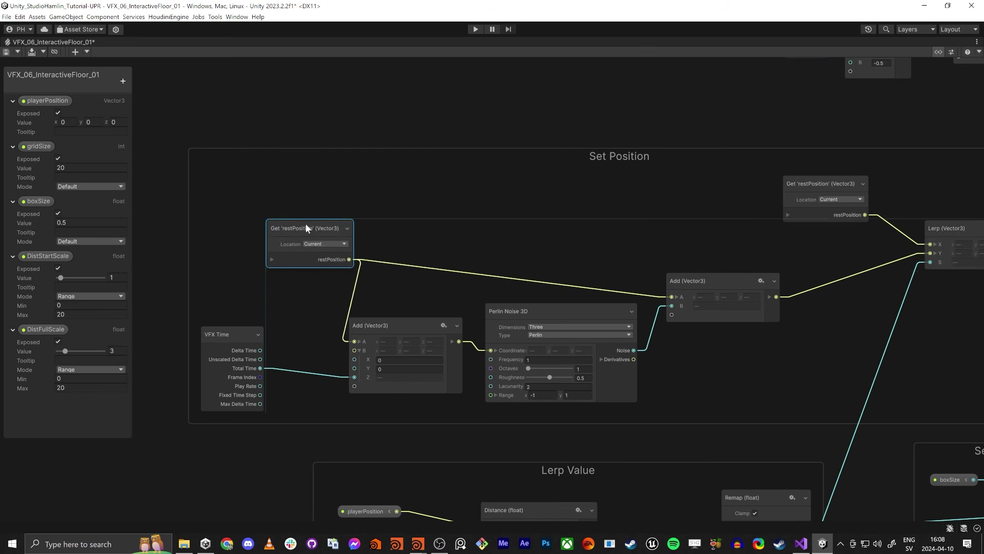
{"action": "left_click_drag", "start_coordinate": [373, 304], "coordinate": [512, 353]}
{"action": "left_click_drag", "start_coordinate": [555, 311], "coordinate": [549, 310]}
Step: Adjust the placement of the Lerp (Vector3) node and its Get 'restPosition' input in the Set Position group
{"action": "middle_click_drag", "start_coordinate": [655, 241], "coordinate": [336, 254]}
{"action": "left_click_drag", "start_coordinate": [647, 244], "coordinate": [648, 254]}
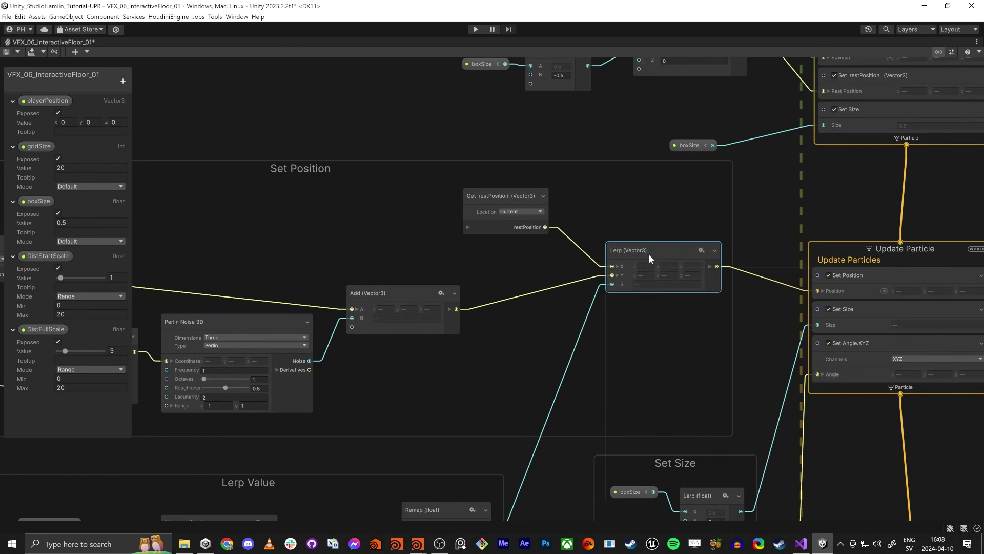
{"action": "left_click_drag", "start_coordinate": [500, 199], "coordinate": [509, 203]}
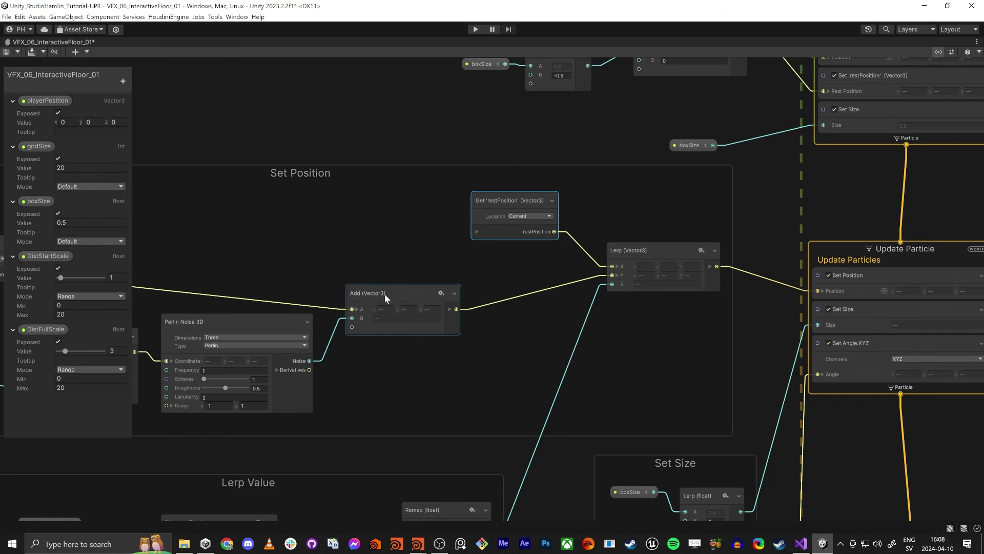
{"action": "left_click_drag", "start_coordinate": [410, 246], "coordinate": [297, 329]}
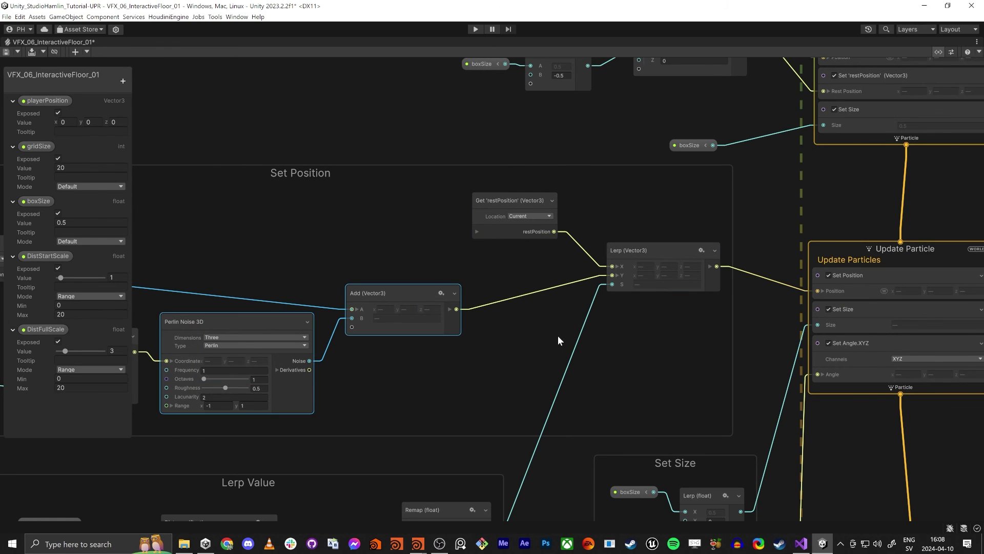
Step: Move the boxSize node slightly up in the Set Size group and reposition the Get 'restAngle' node
{"action": "middle_click_drag", "start_coordinate": [725, 375], "coordinate": [730, 264]}
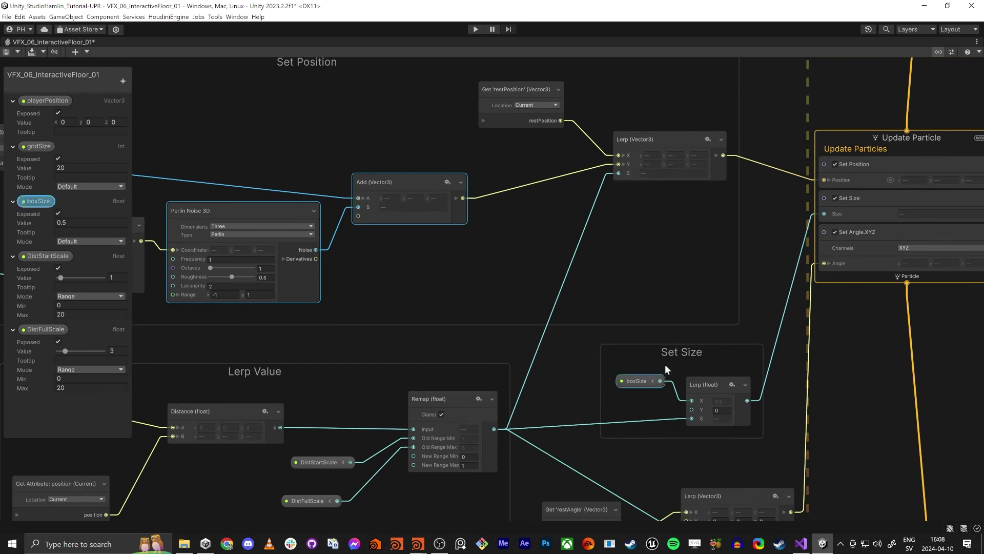
{"action": "left_click_drag", "start_coordinate": [638, 380], "coordinate": [640, 375]}
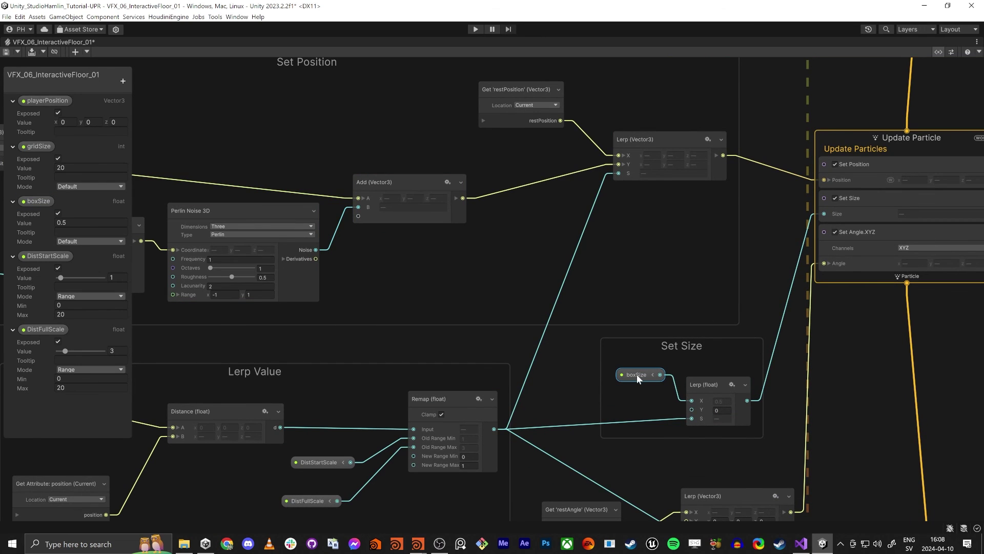
{"action": "left_click", "coordinate": [710, 389]}
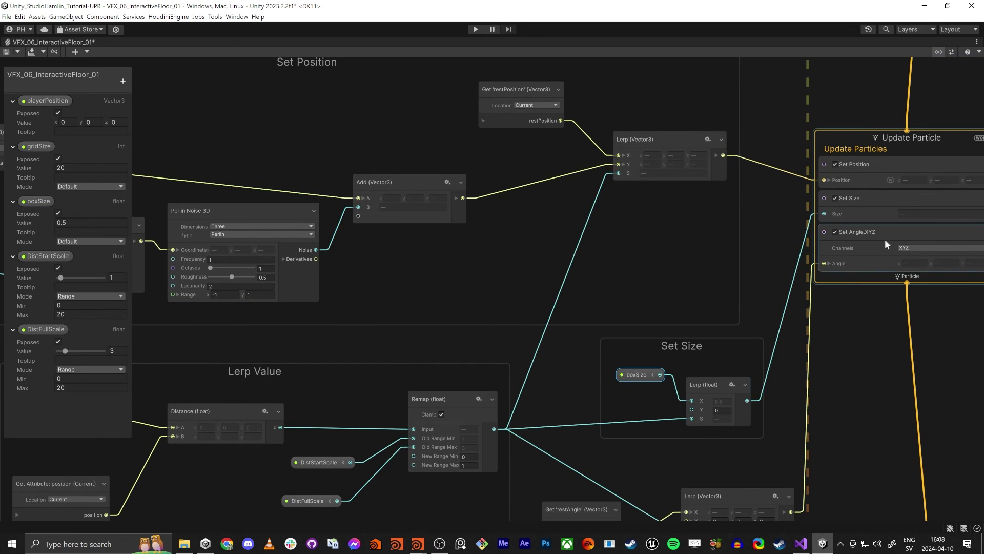
{"action": "middle_click_drag", "start_coordinate": [852, 407], "coordinate": [799, 166]}
{"action": "left_click_drag", "start_coordinate": [518, 270], "coordinate": [519, 259]}
Step: Examine how the Lerp Value group remaps the player-to-particle distance using DistStartScale and DistFullScale to drive the Lerp nodes
{"action": "middle_click_drag", "start_coordinate": [360, 373], "coordinate": [709, 454]}
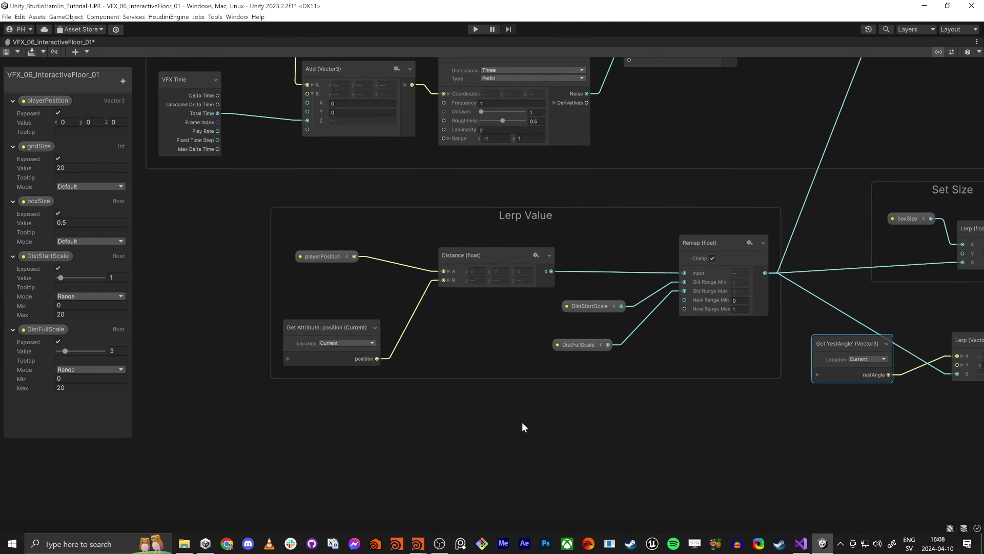
{"action": "scroll", "coordinate": [522, 423], "scroll_direction": "up", "scroll_amount": 3}
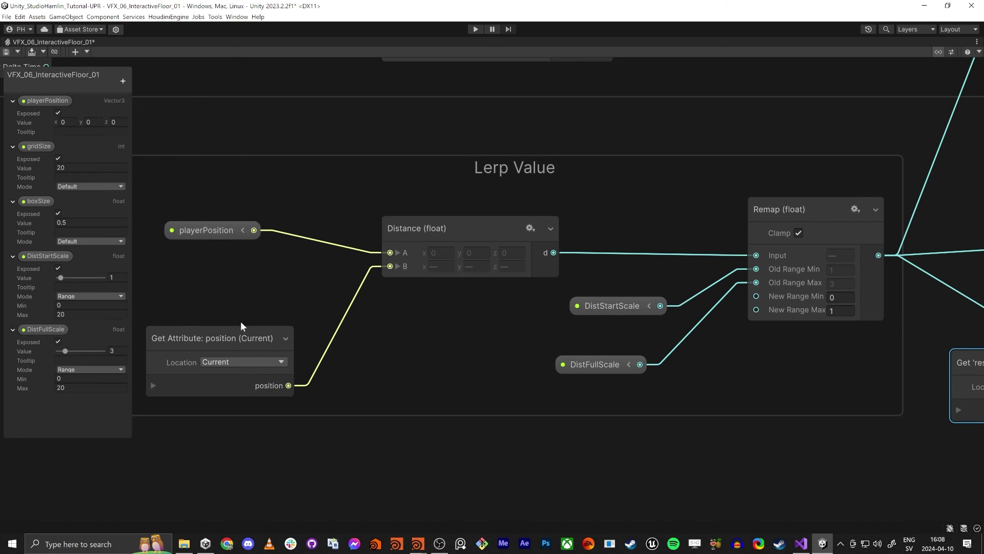
{"action": "middle_click_drag", "start_coordinate": [568, 329], "coordinate": [411, 345]}
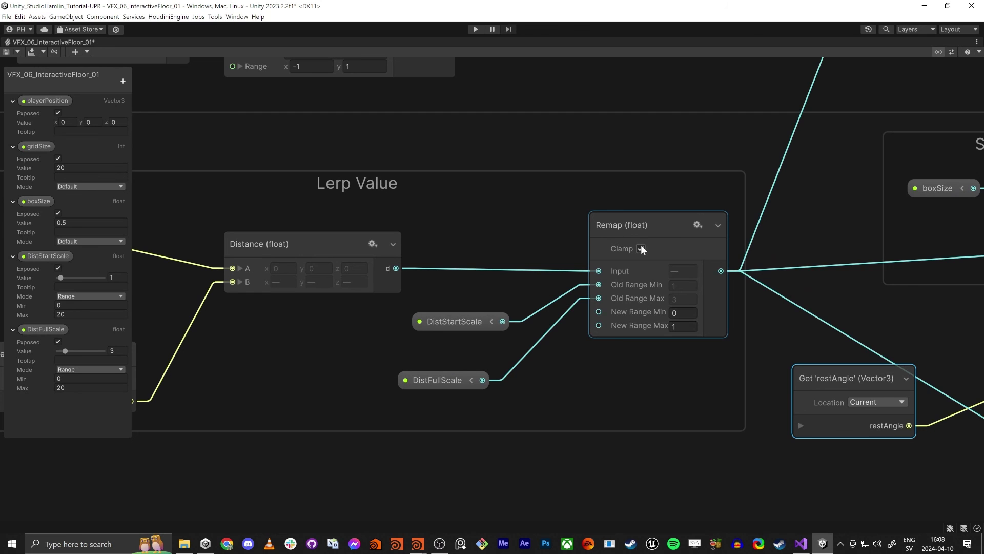
{"action": "scroll", "coordinate": [633, 333], "scroll_direction": "right", "scroll_amount": 2}
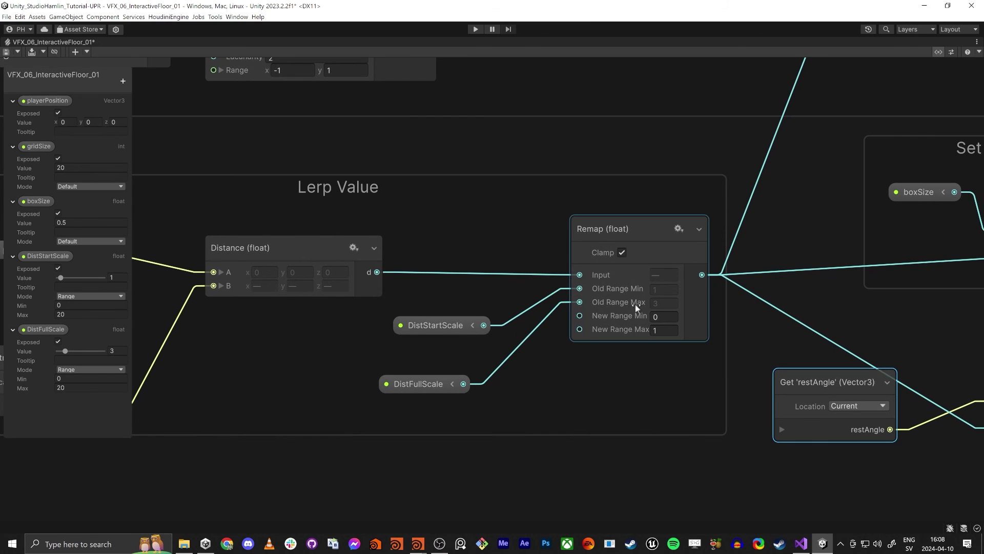
{"action": "left_click", "coordinate": [448, 327]}
{"action": "left_click", "coordinate": [595, 291]}
{"action": "middle_click_drag", "start_coordinate": [835, 312], "coordinate": [761, 309]}
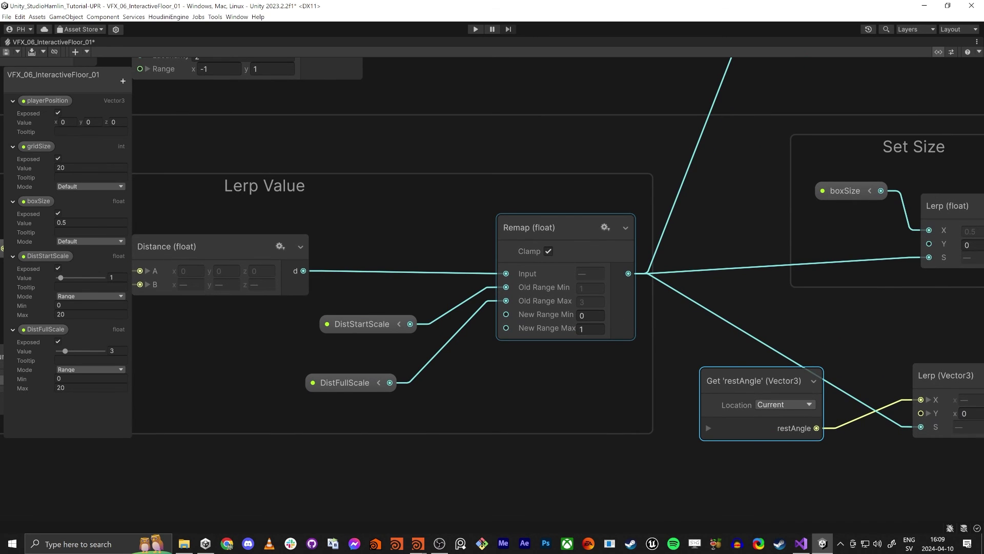
{"action": "scroll", "coordinate": [603, 308], "scroll_direction": "down", "scroll_amount": 4}
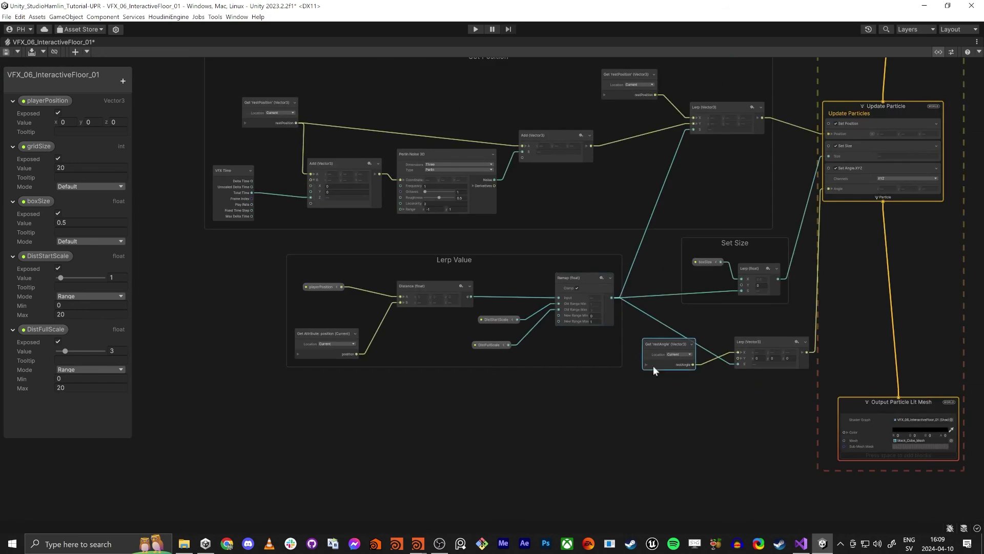
Step: Check the Output Particle Lit Mesh context, restore the full editor layout and inspect the cubes around the player in the Scene view
{"action": "middle_click_drag", "start_coordinate": [653, 365], "coordinate": [521, 325]}
{"action": "scroll", "coordinate": [653, 298], "scroll_direction": "up", "scroll_amount": 2}
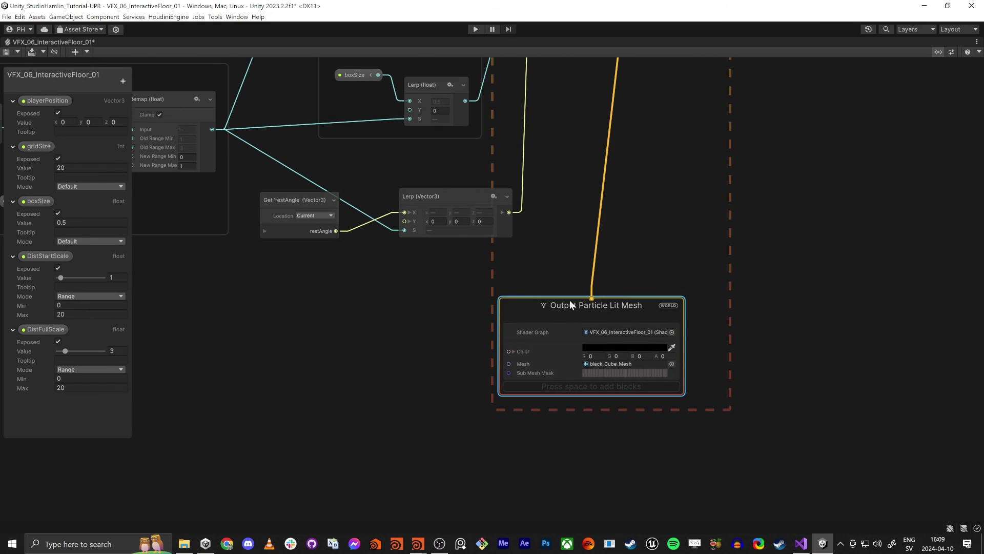
{"action": "key", "text": "shift+space"}
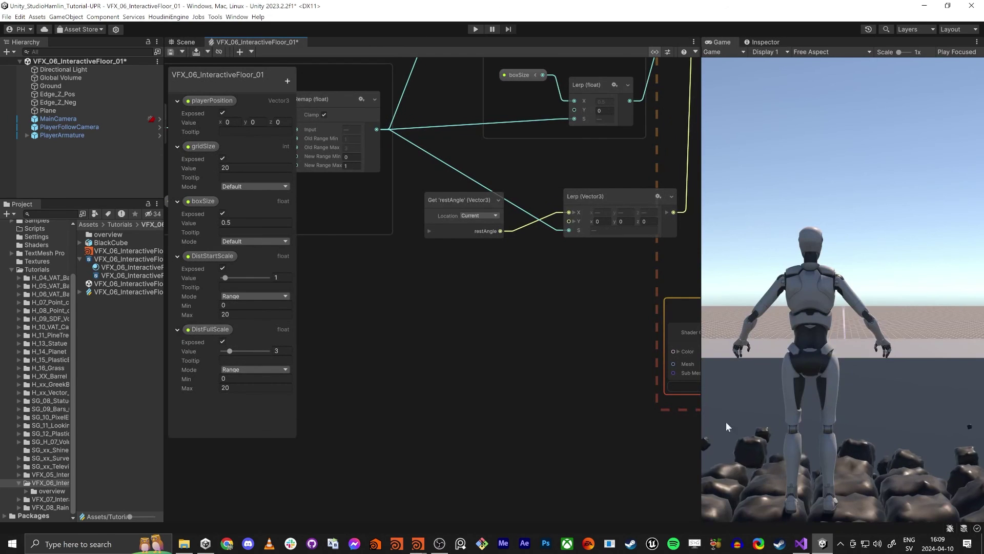
{"action": "left_click", "coordinate": [184, 39]}
{"action": "left_click_drag", "start_coordinate": [341, 205], "coordinate": [396, 195], "text": "alt"}
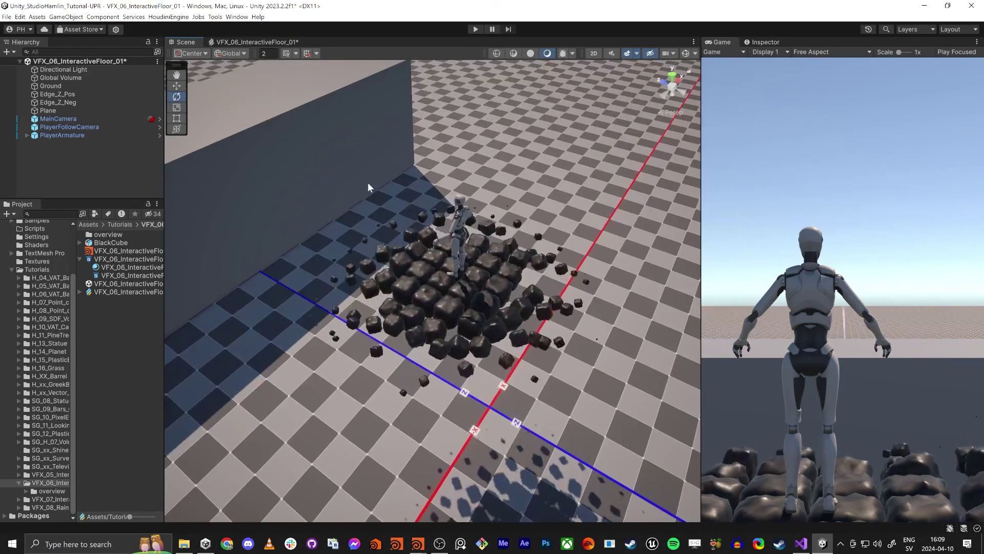